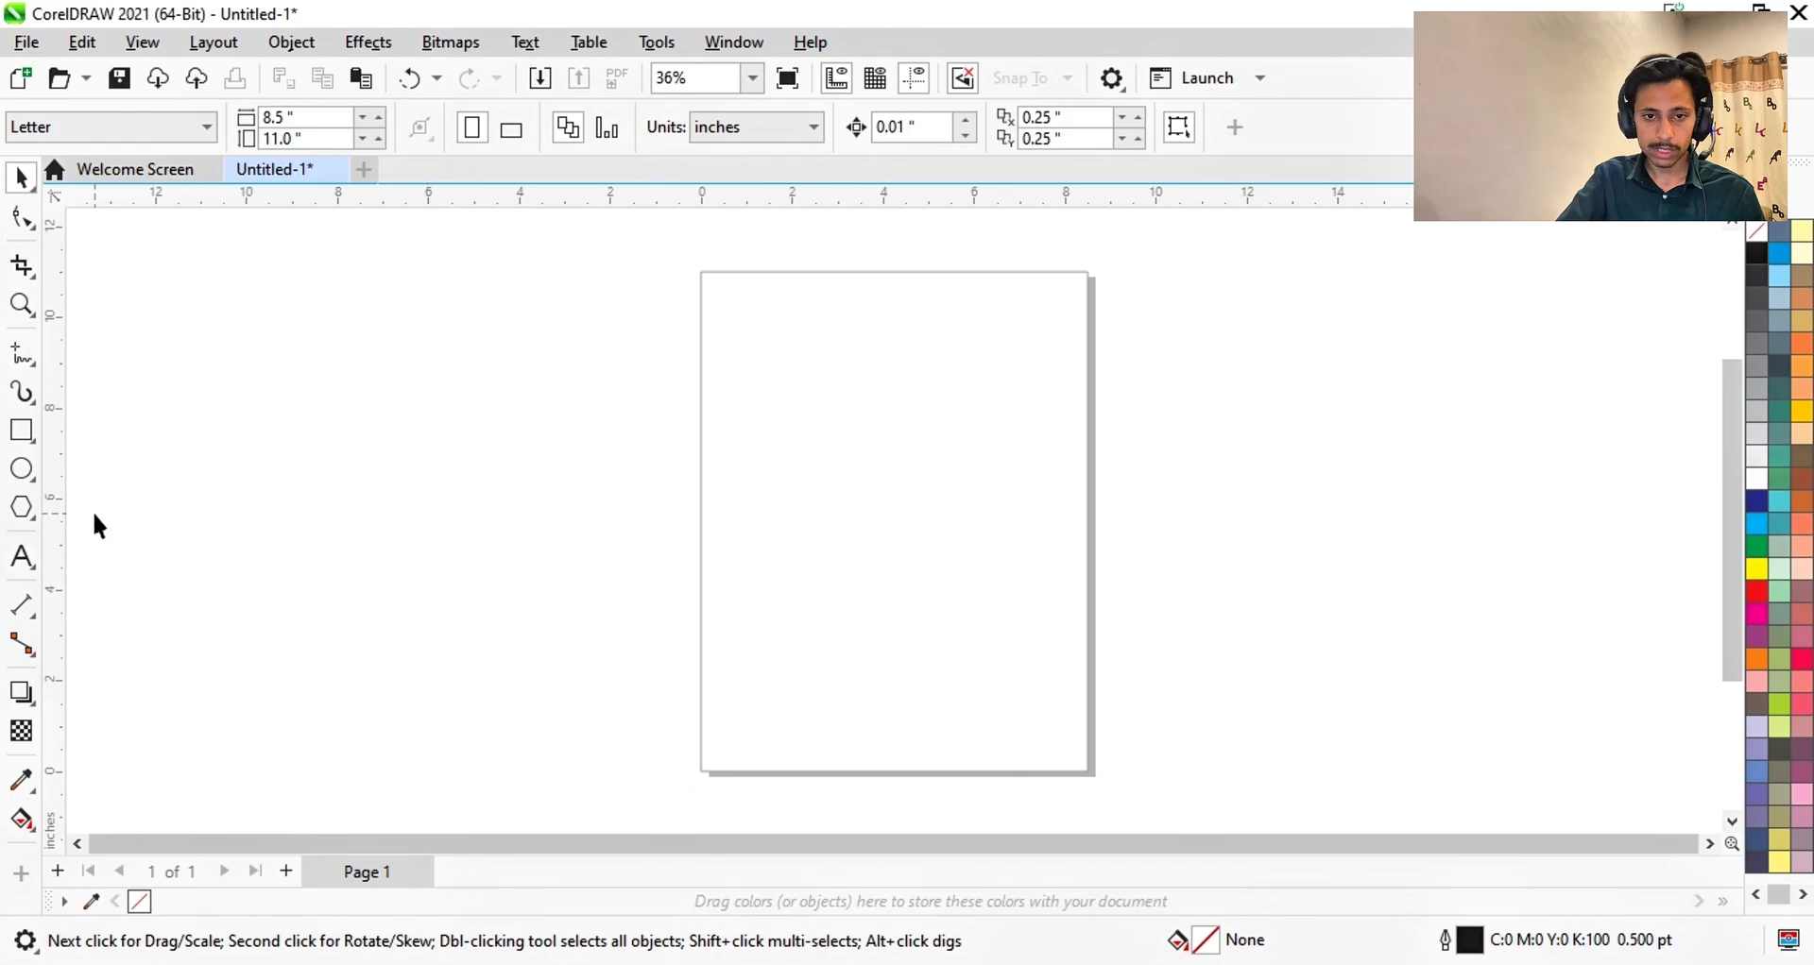
click(20, 468)
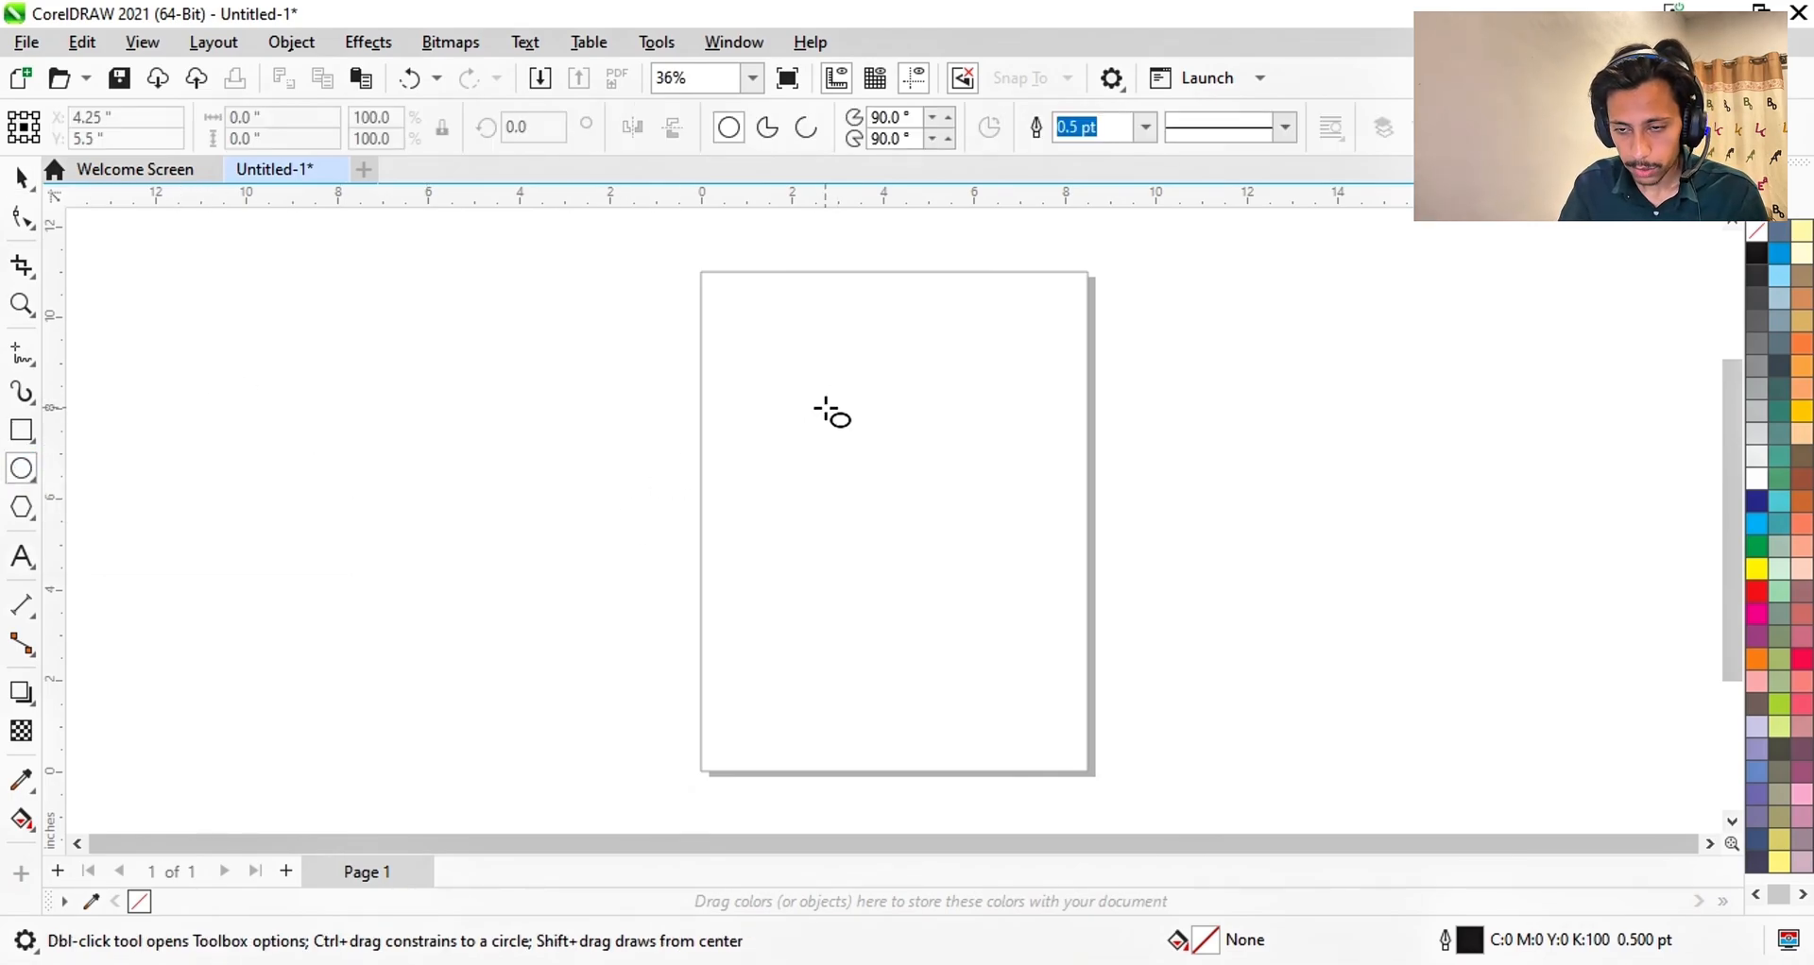
drag(824, 408, 1099, 467)
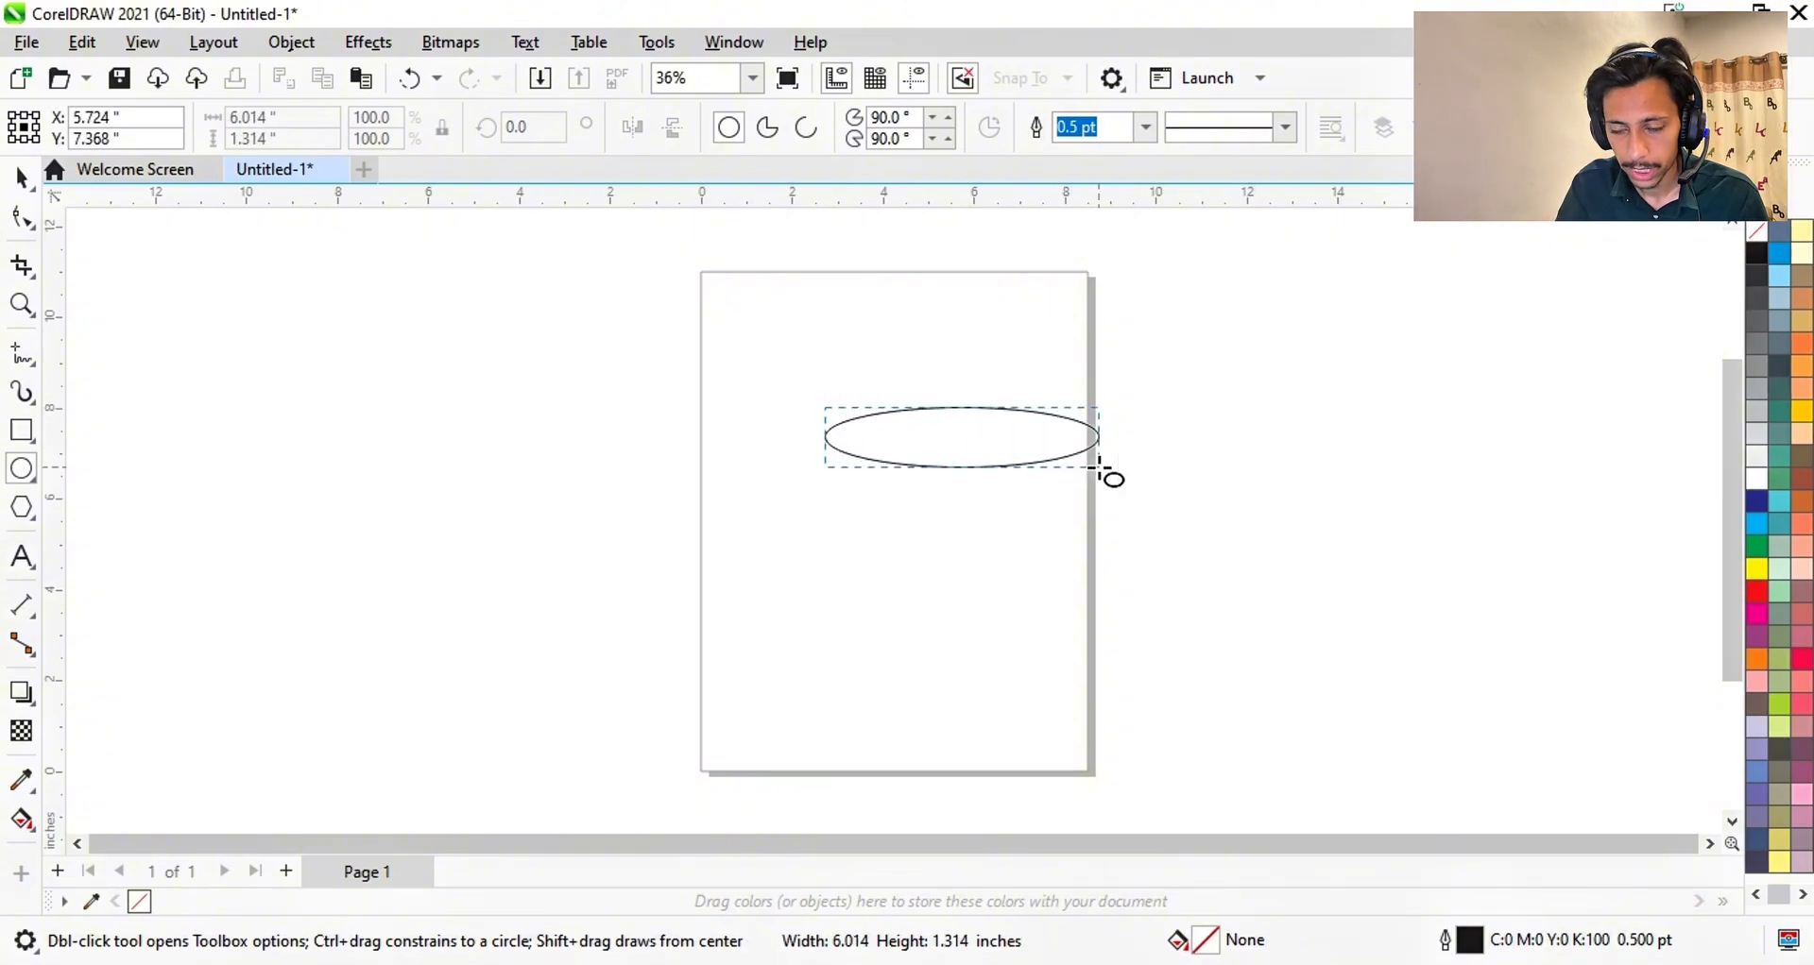
drag(1099, 466, 921, 735)
key(ctrl)
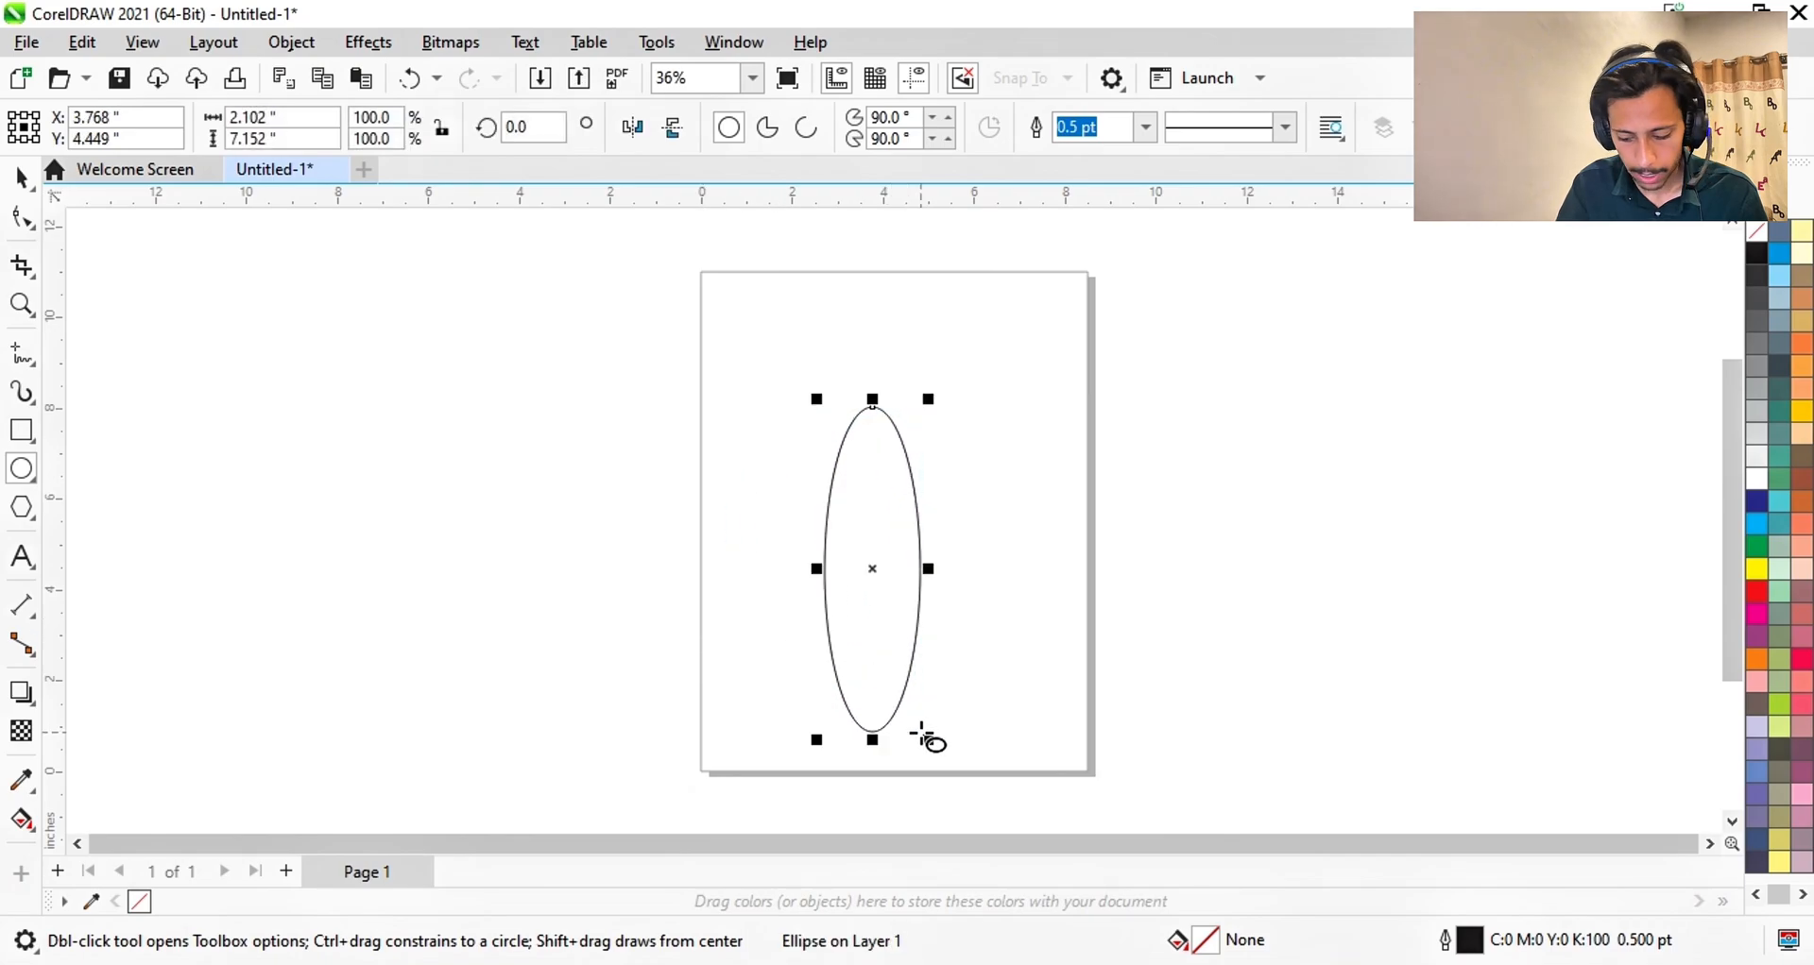
key(Delete)
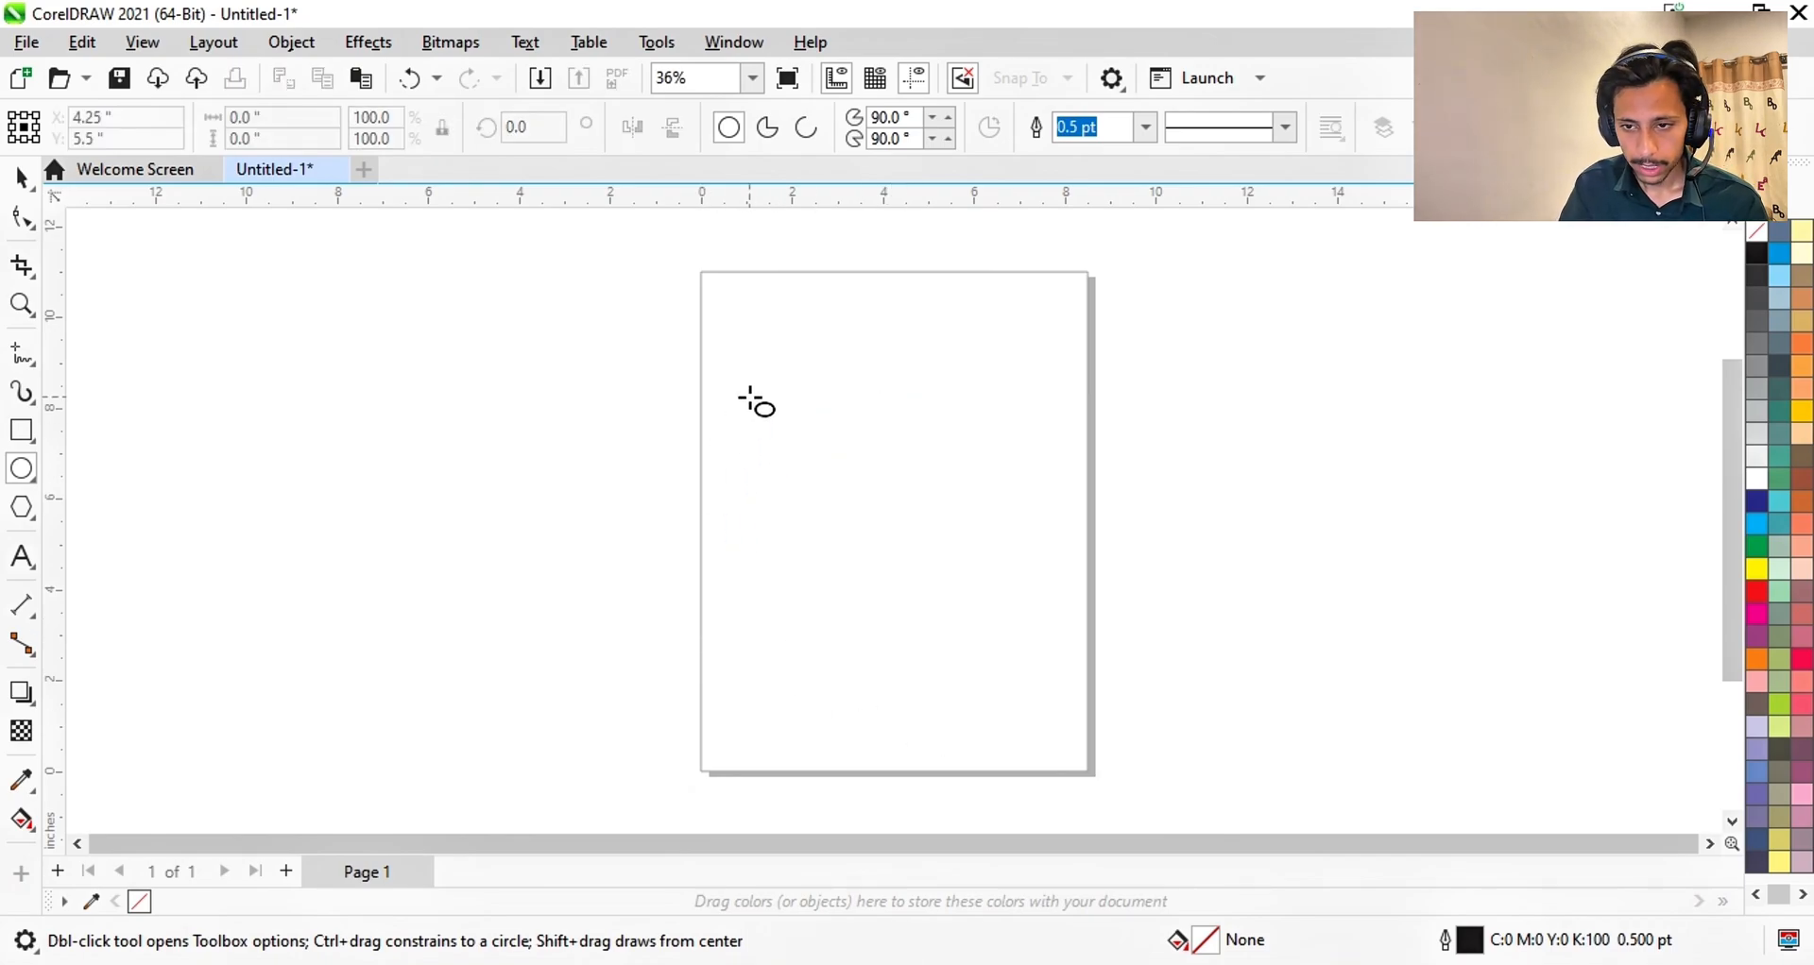
- Draw a circle about 4.67 inches across on the upper part of the Letter page
drag(746, 397, 960, 611)
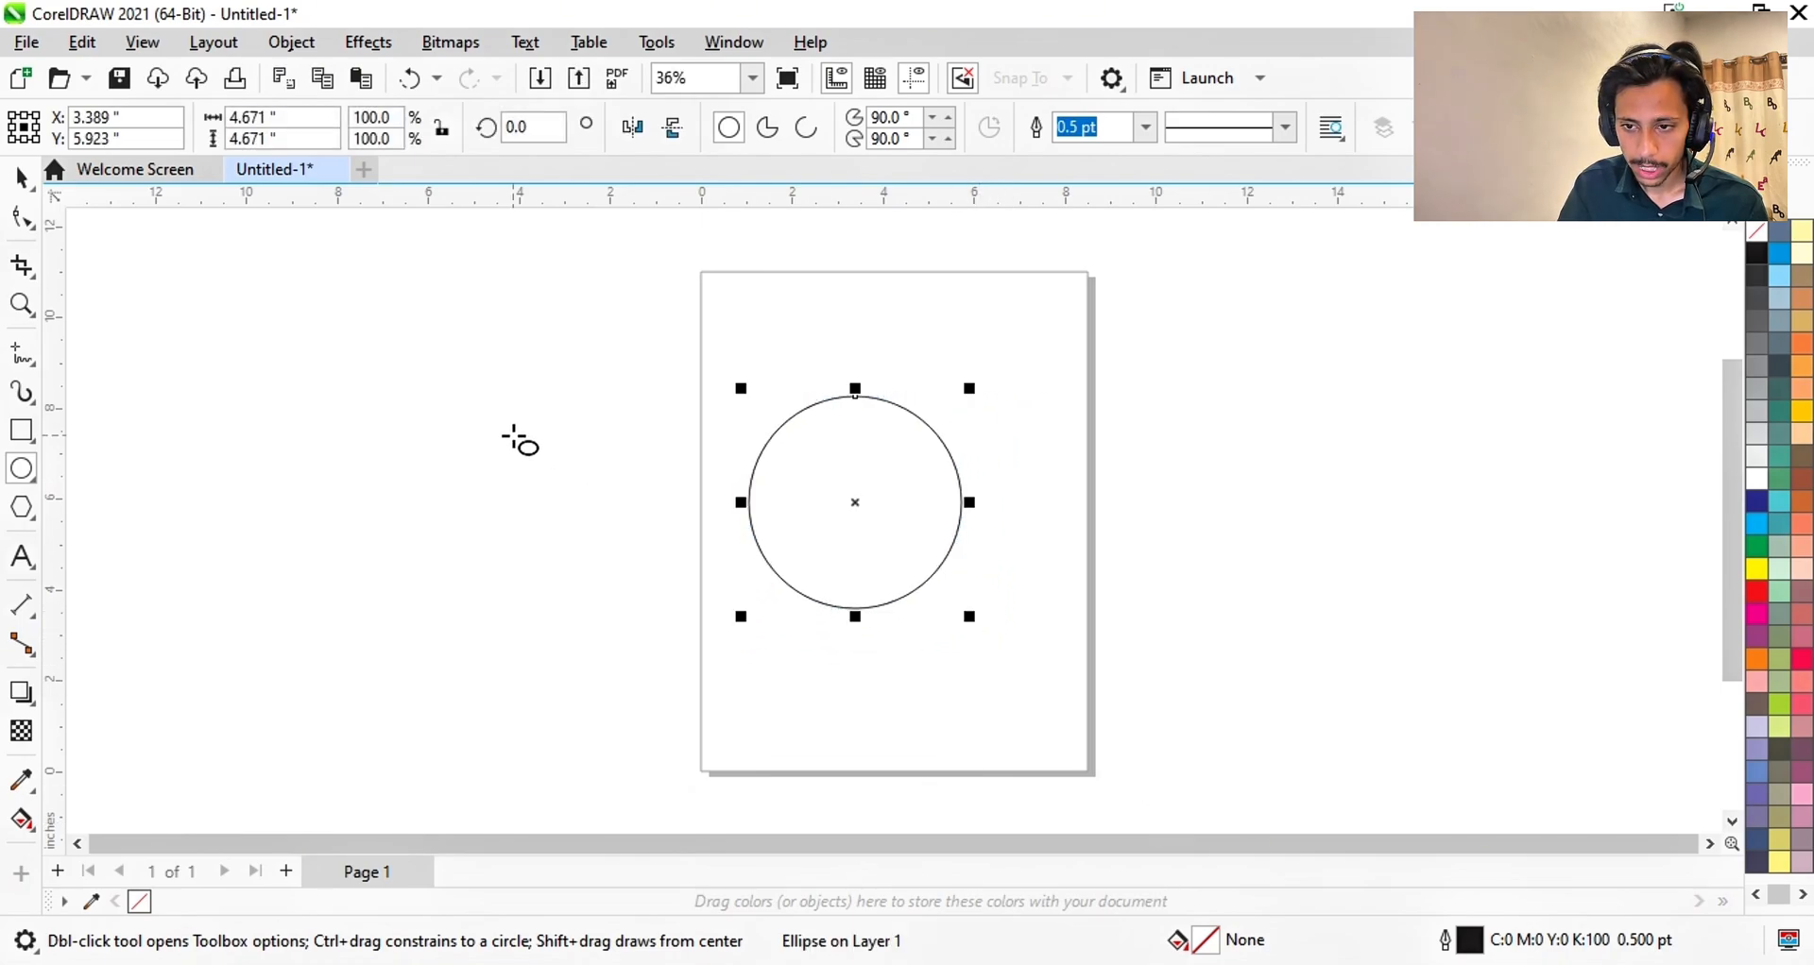
click(22, 219)
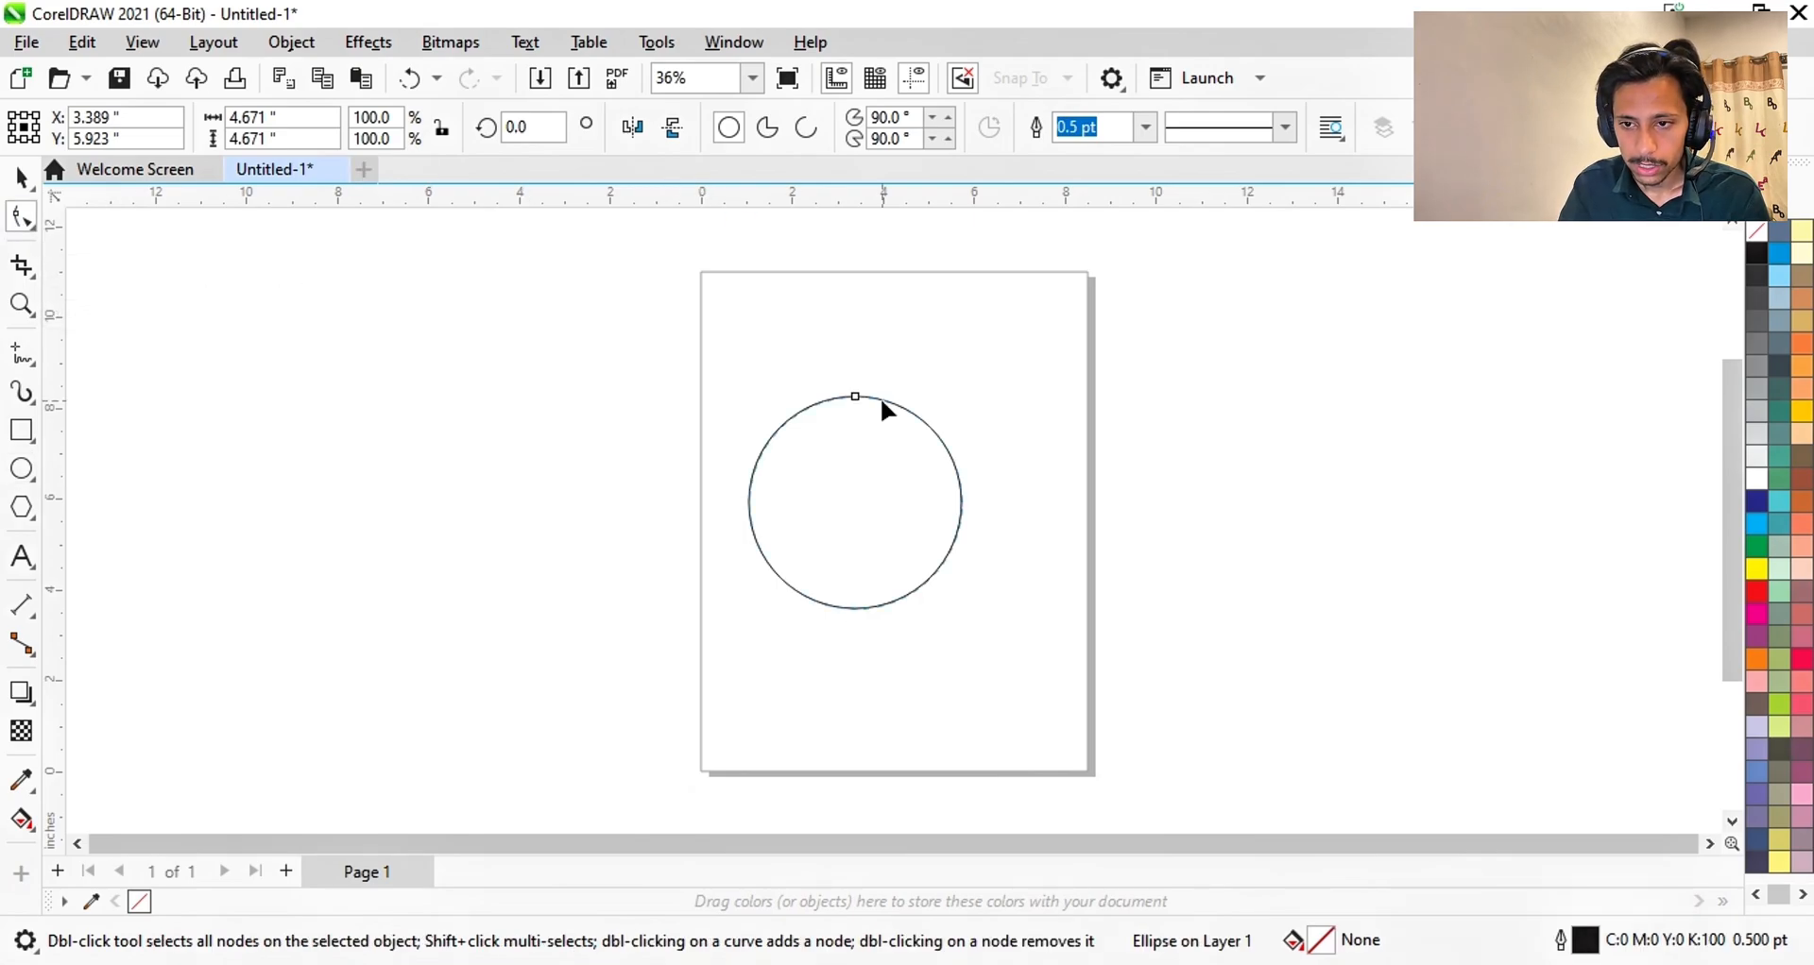
scroll(826, 614, up, 1)
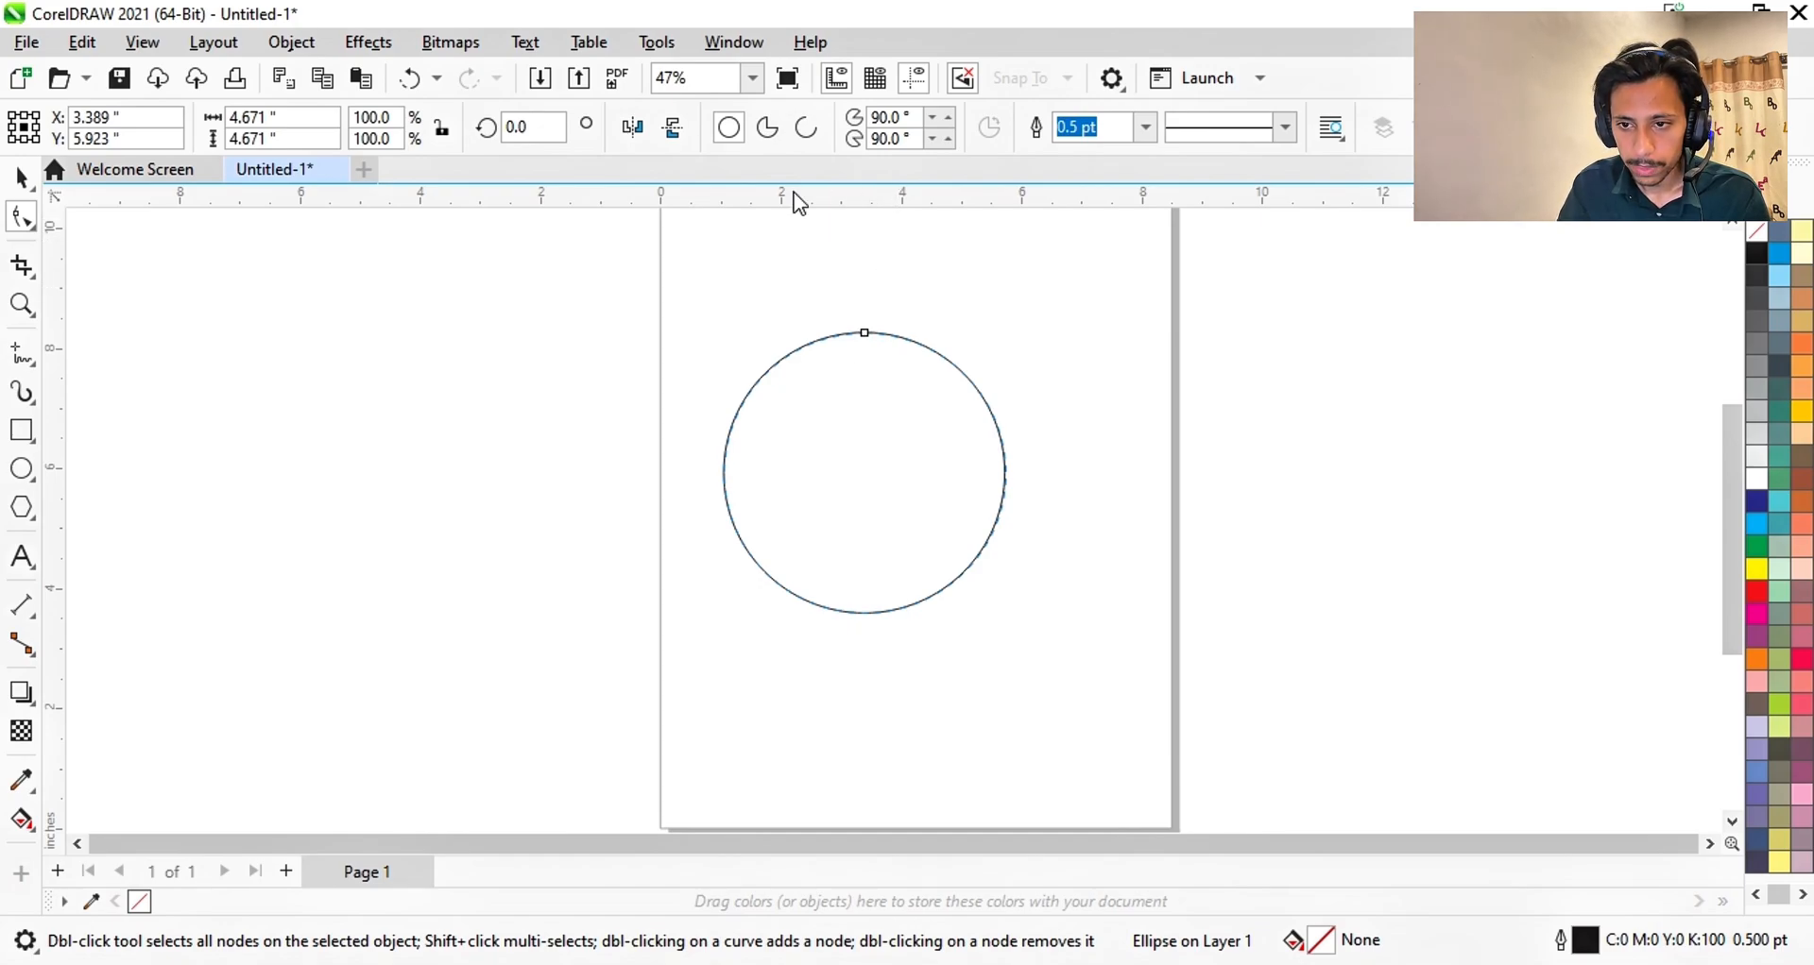
- Cut the circle into a near-half pie wedge spanning about 92° to 270°
click(768, 129)
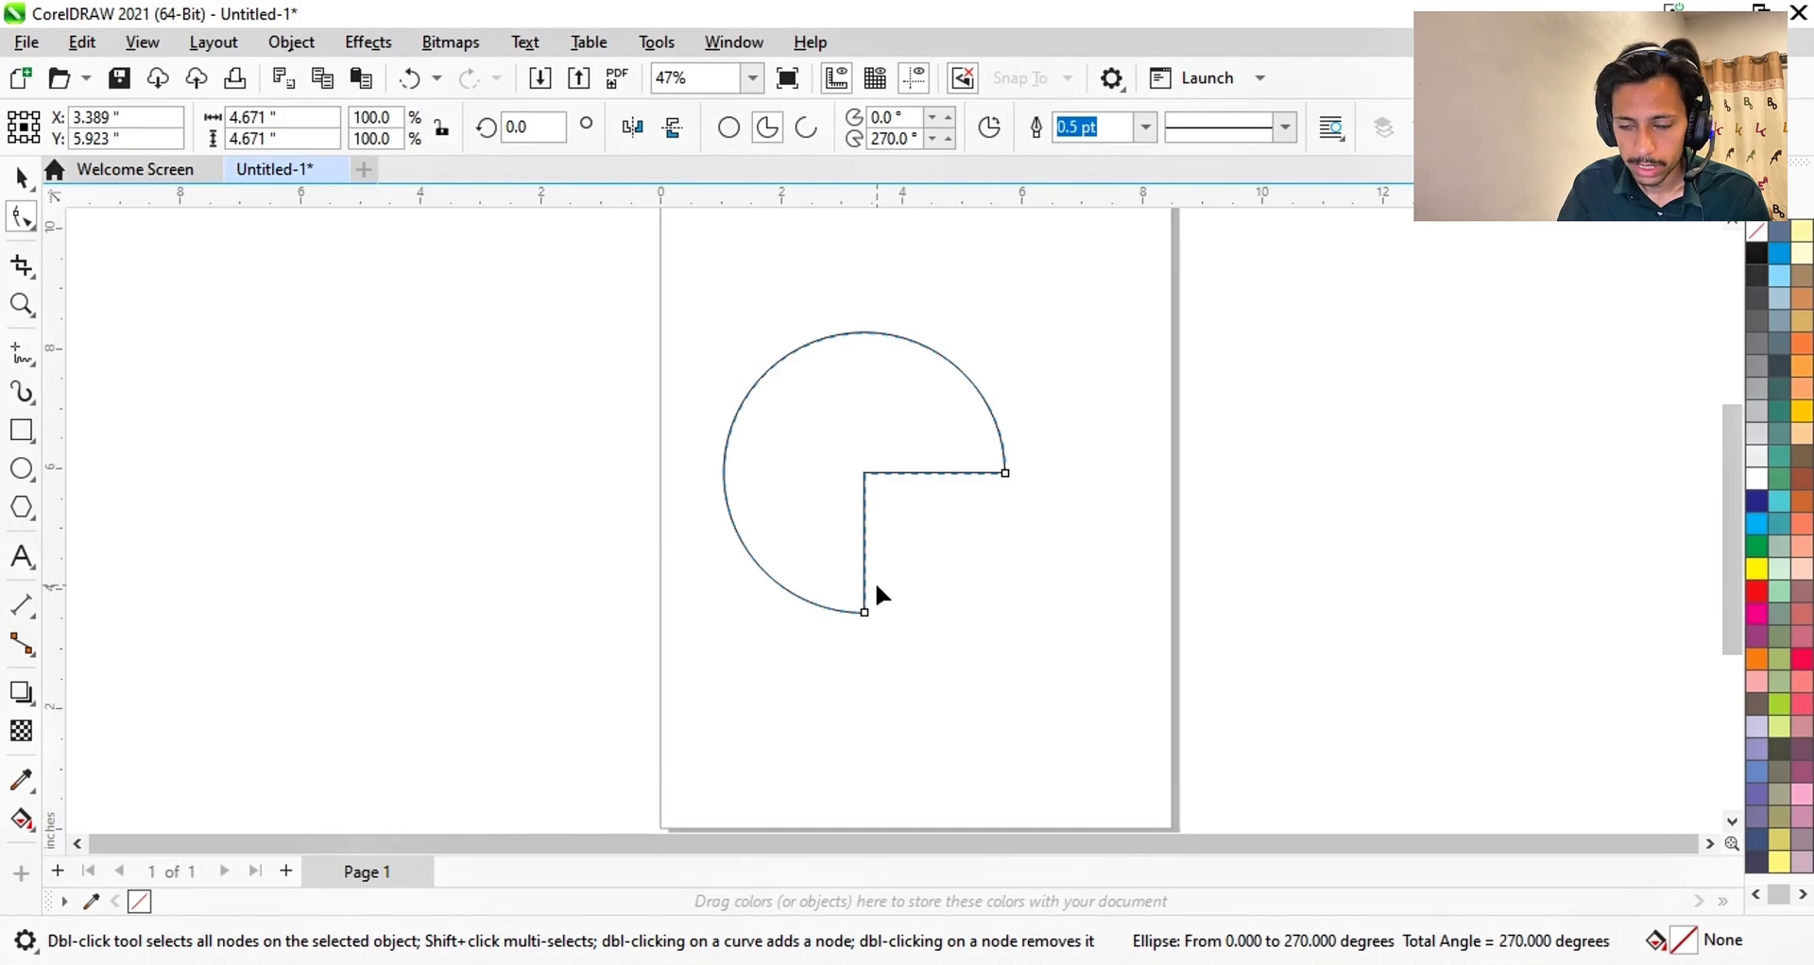
drag(1006, 468, 764, 458)
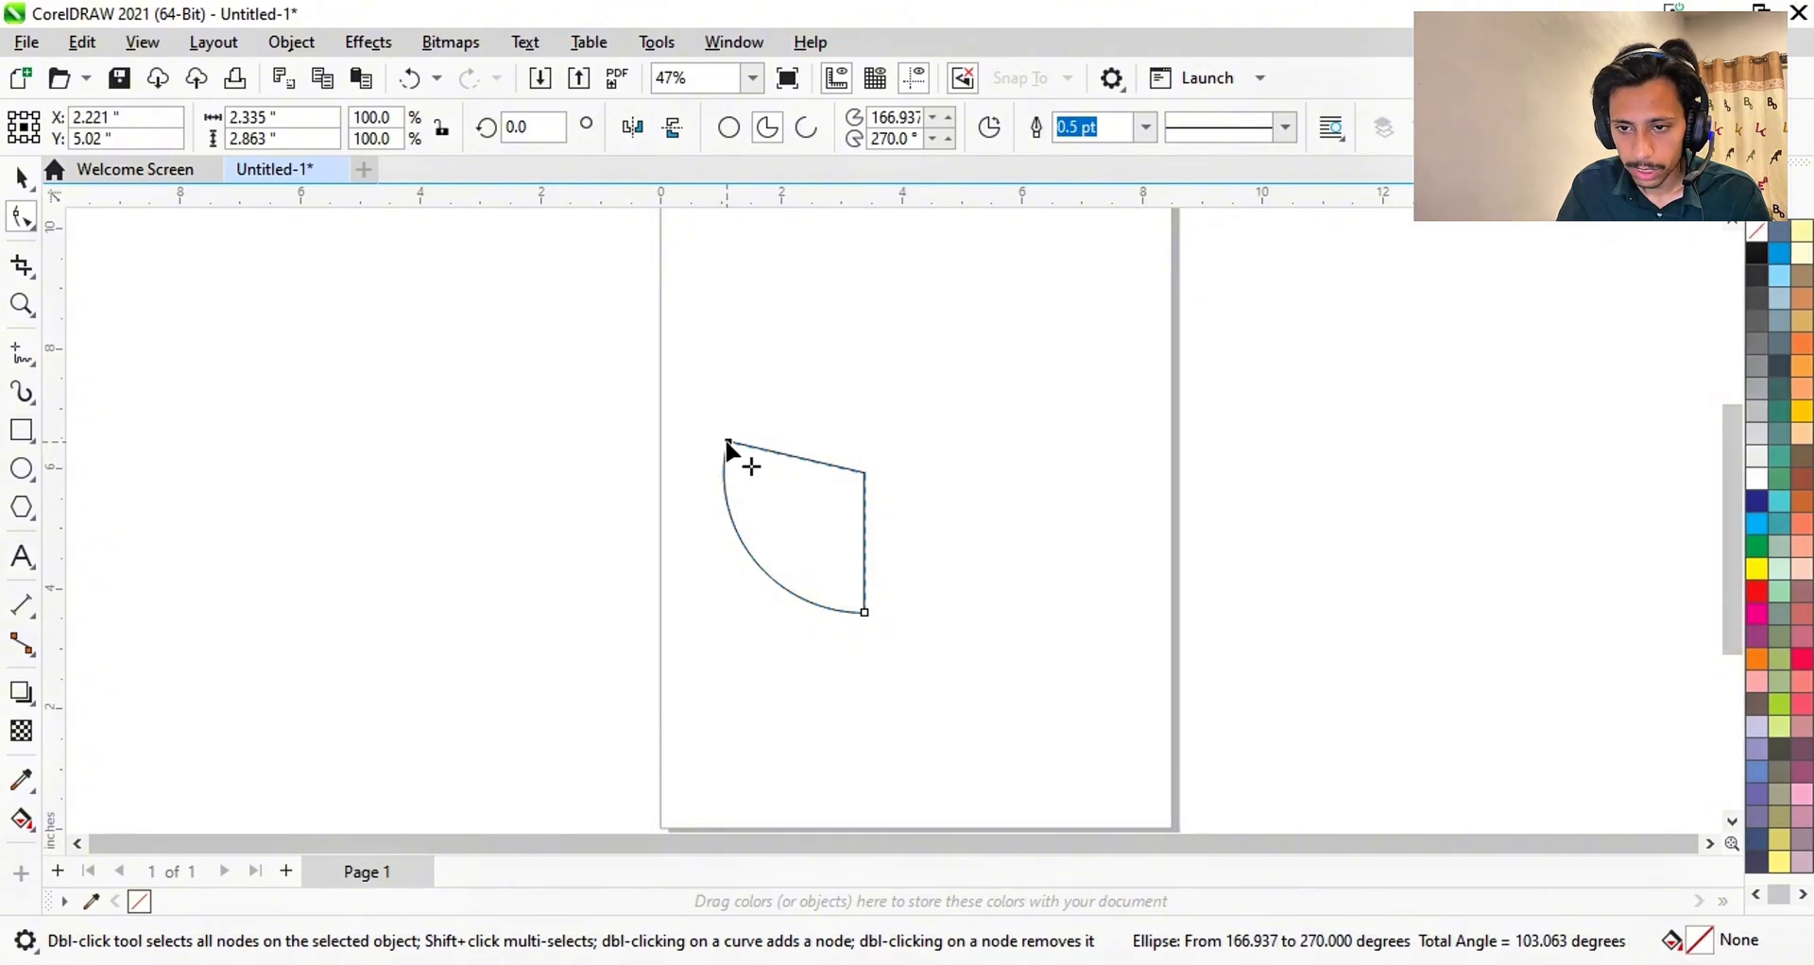
drag(728, 444, 881, 482)
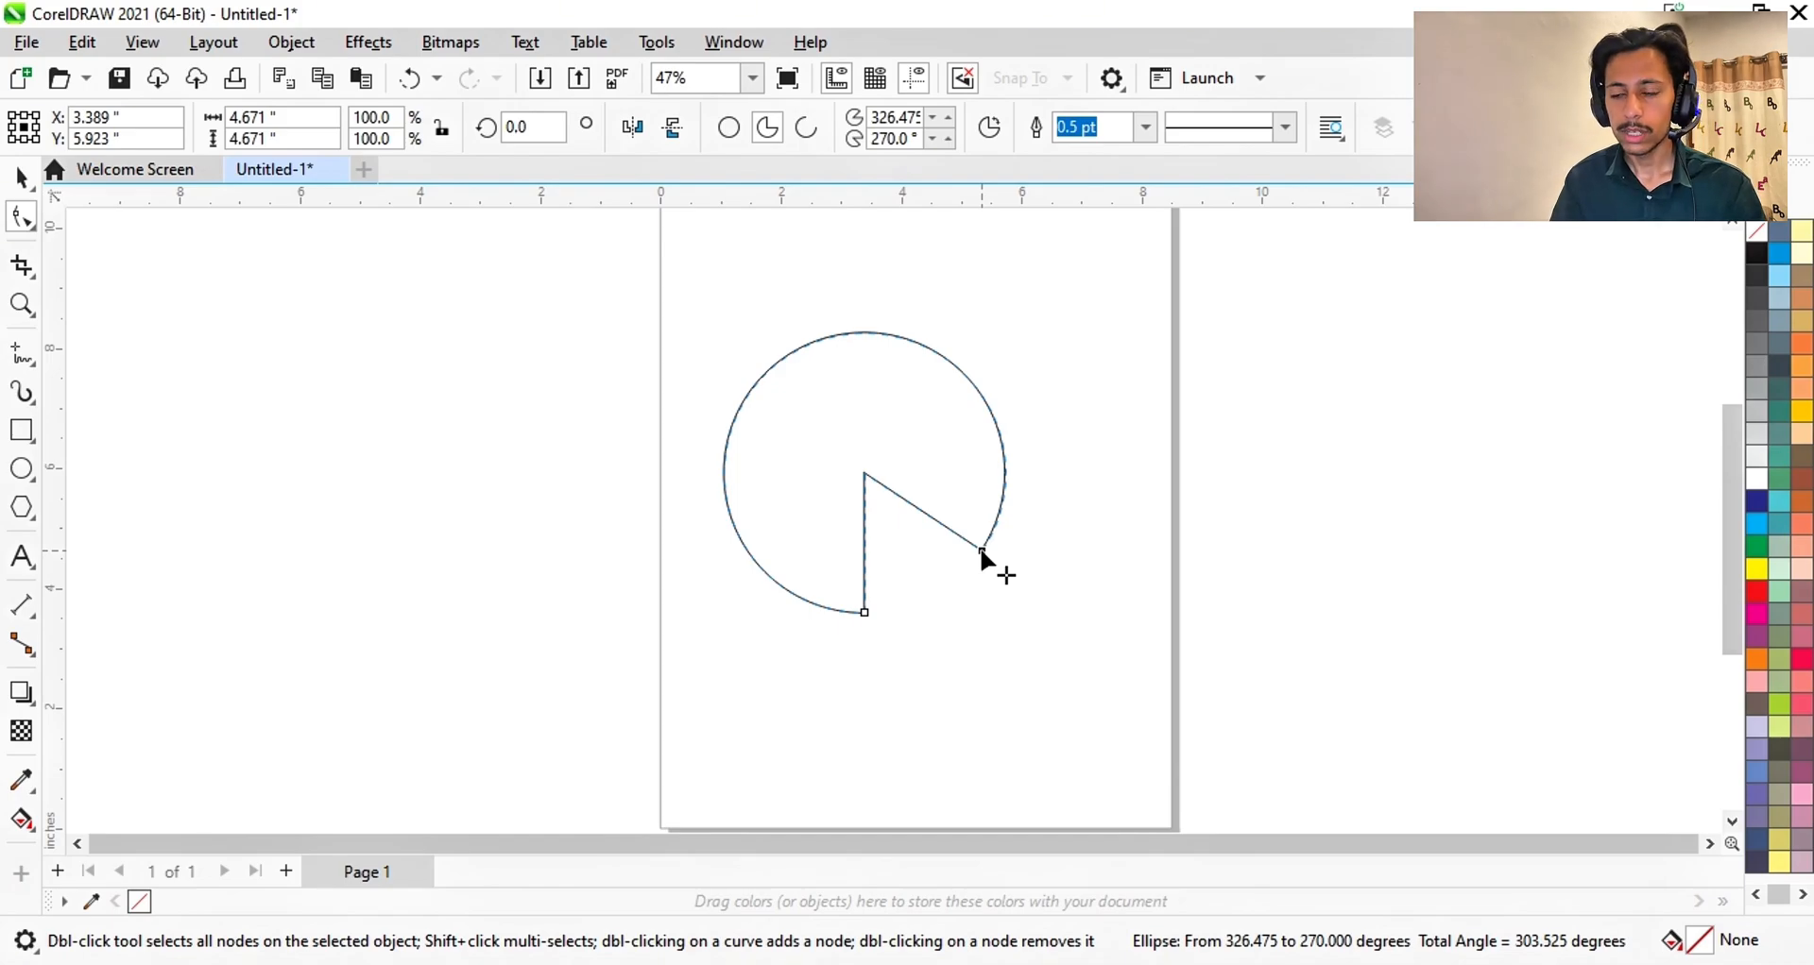
drag(982, 558, 845, 274)
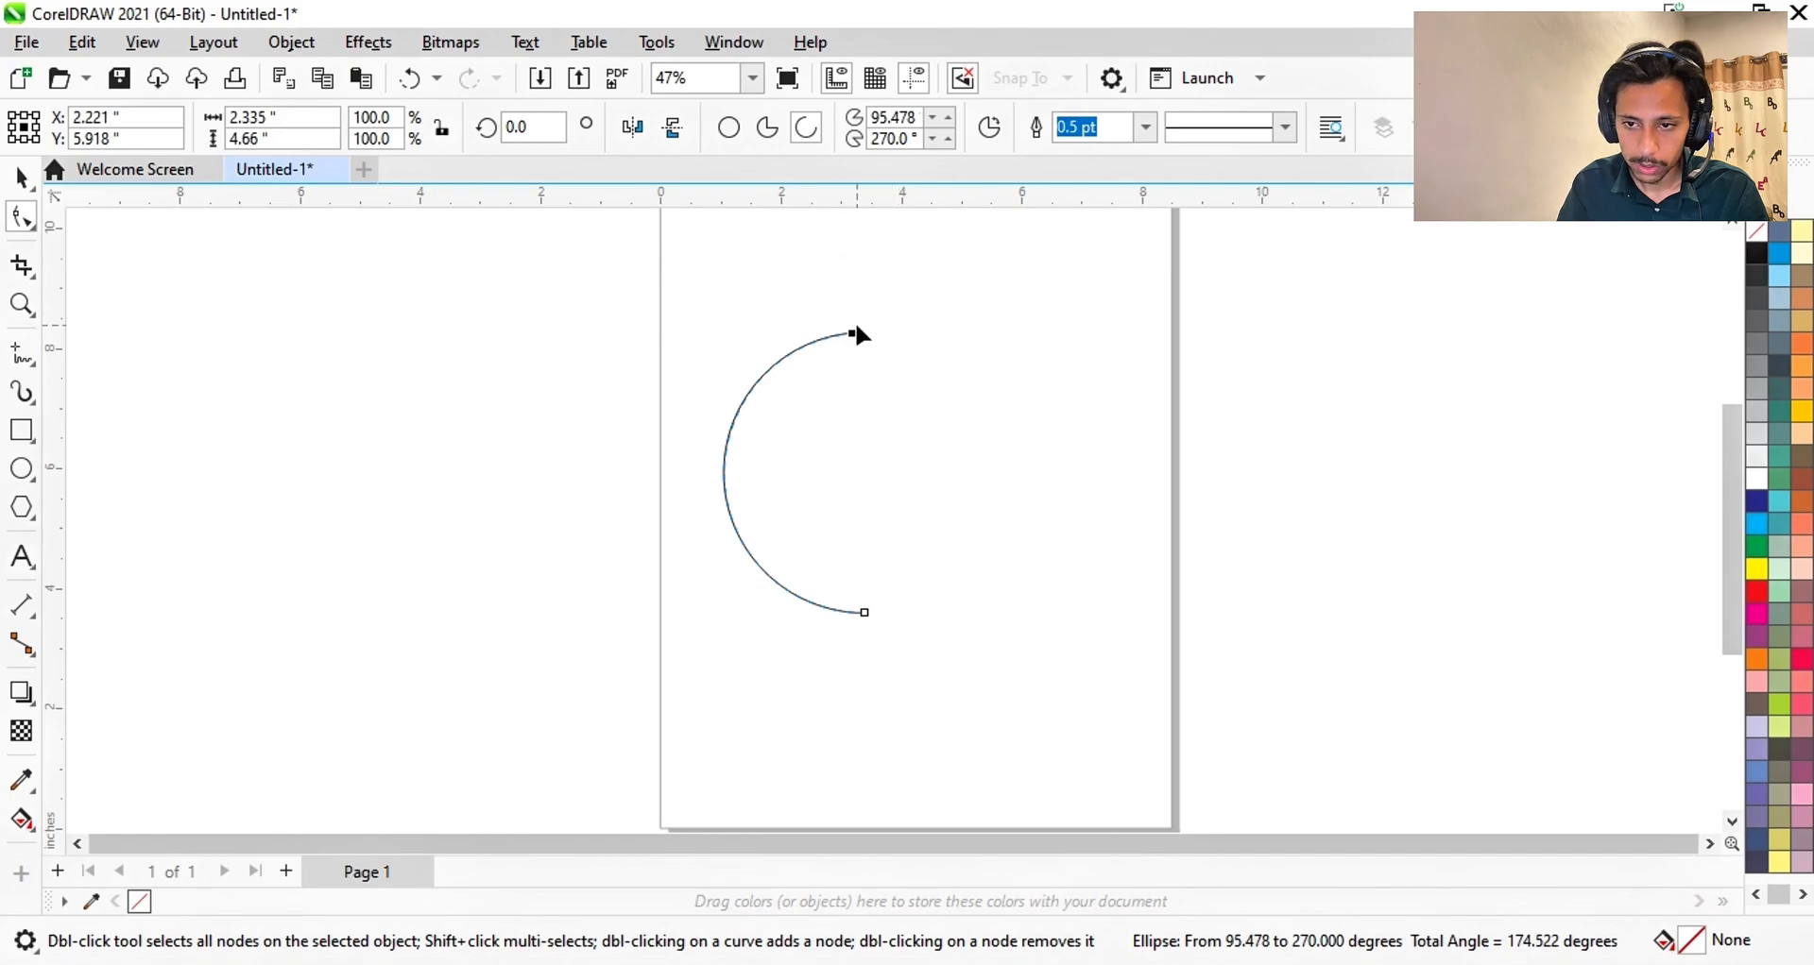
drag(849, 330, 864, 384)
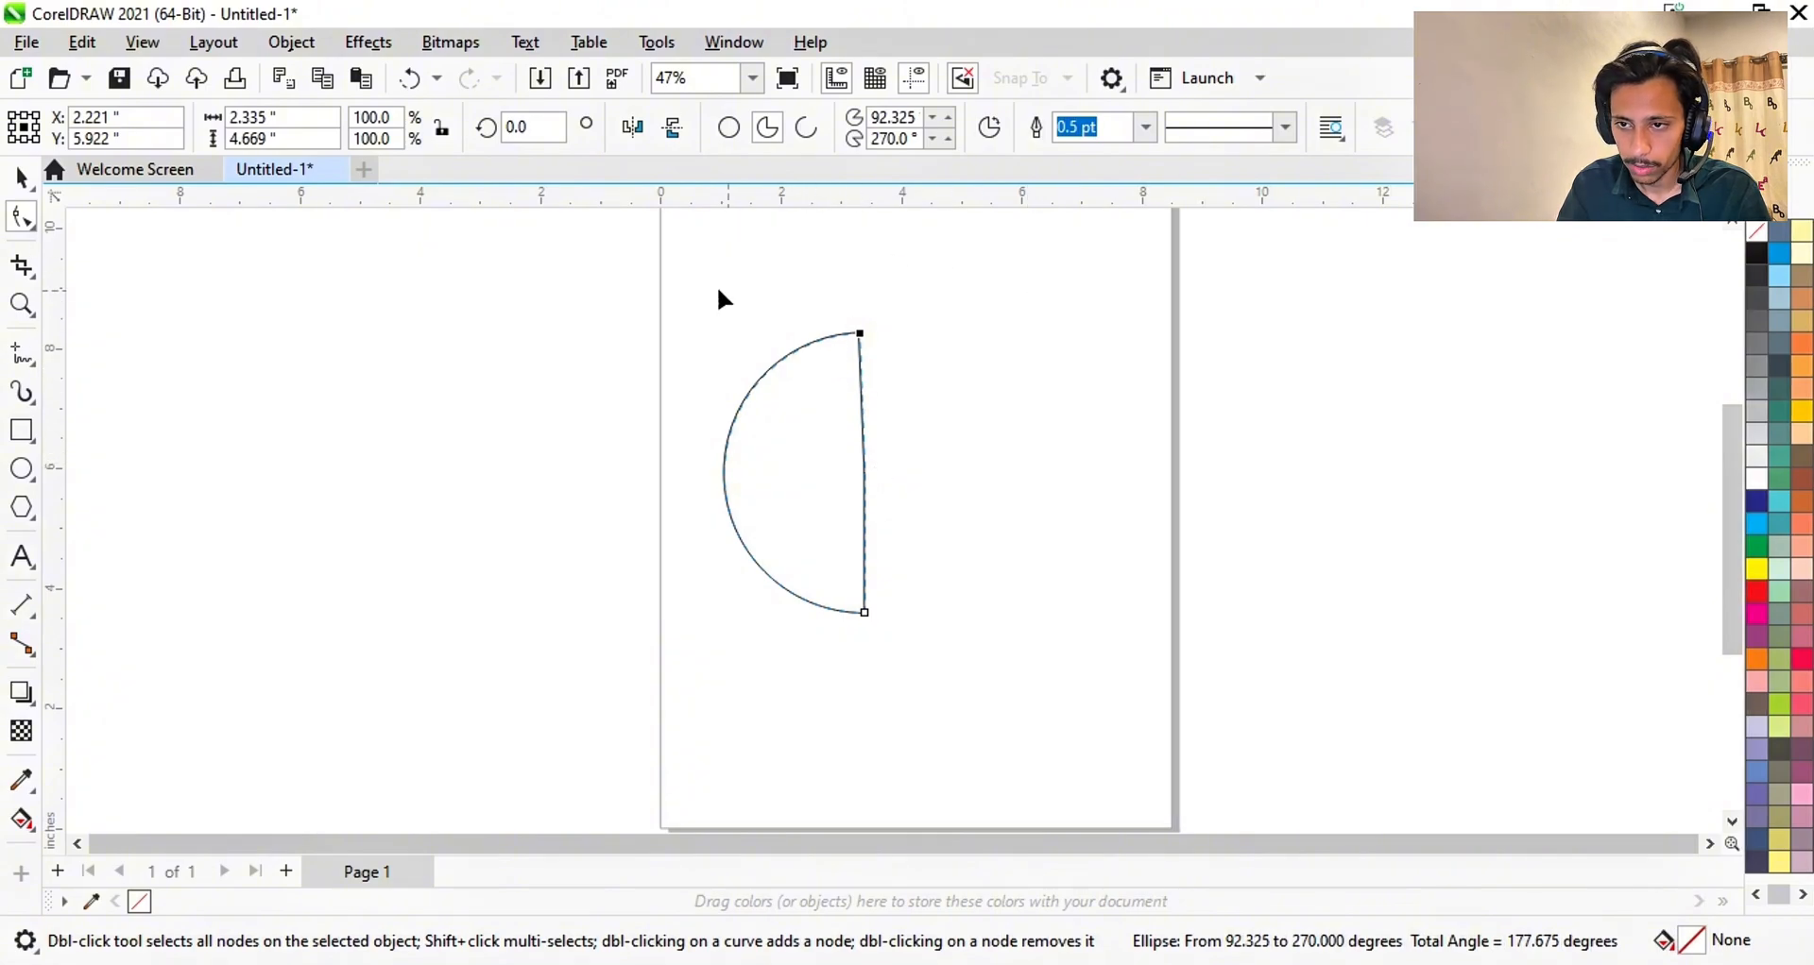
click(21, 177)
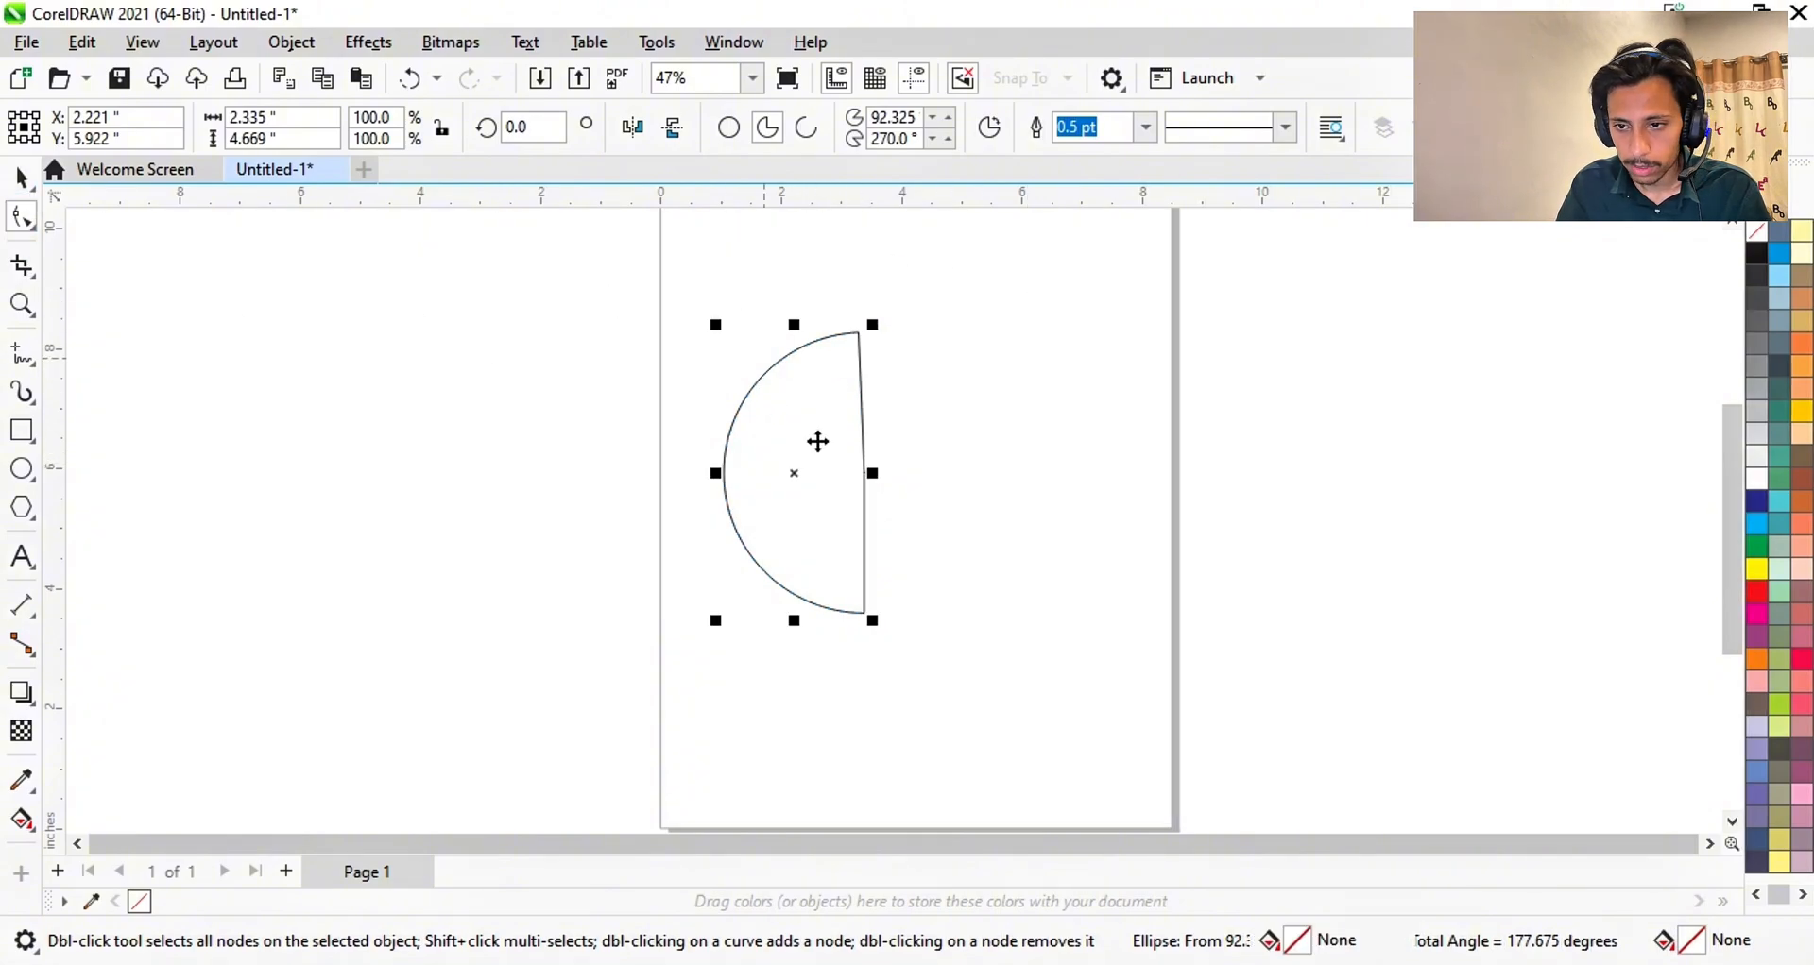
- Delete the pie and draw a new 3.333-inch circle on the upper page
key(Delete)
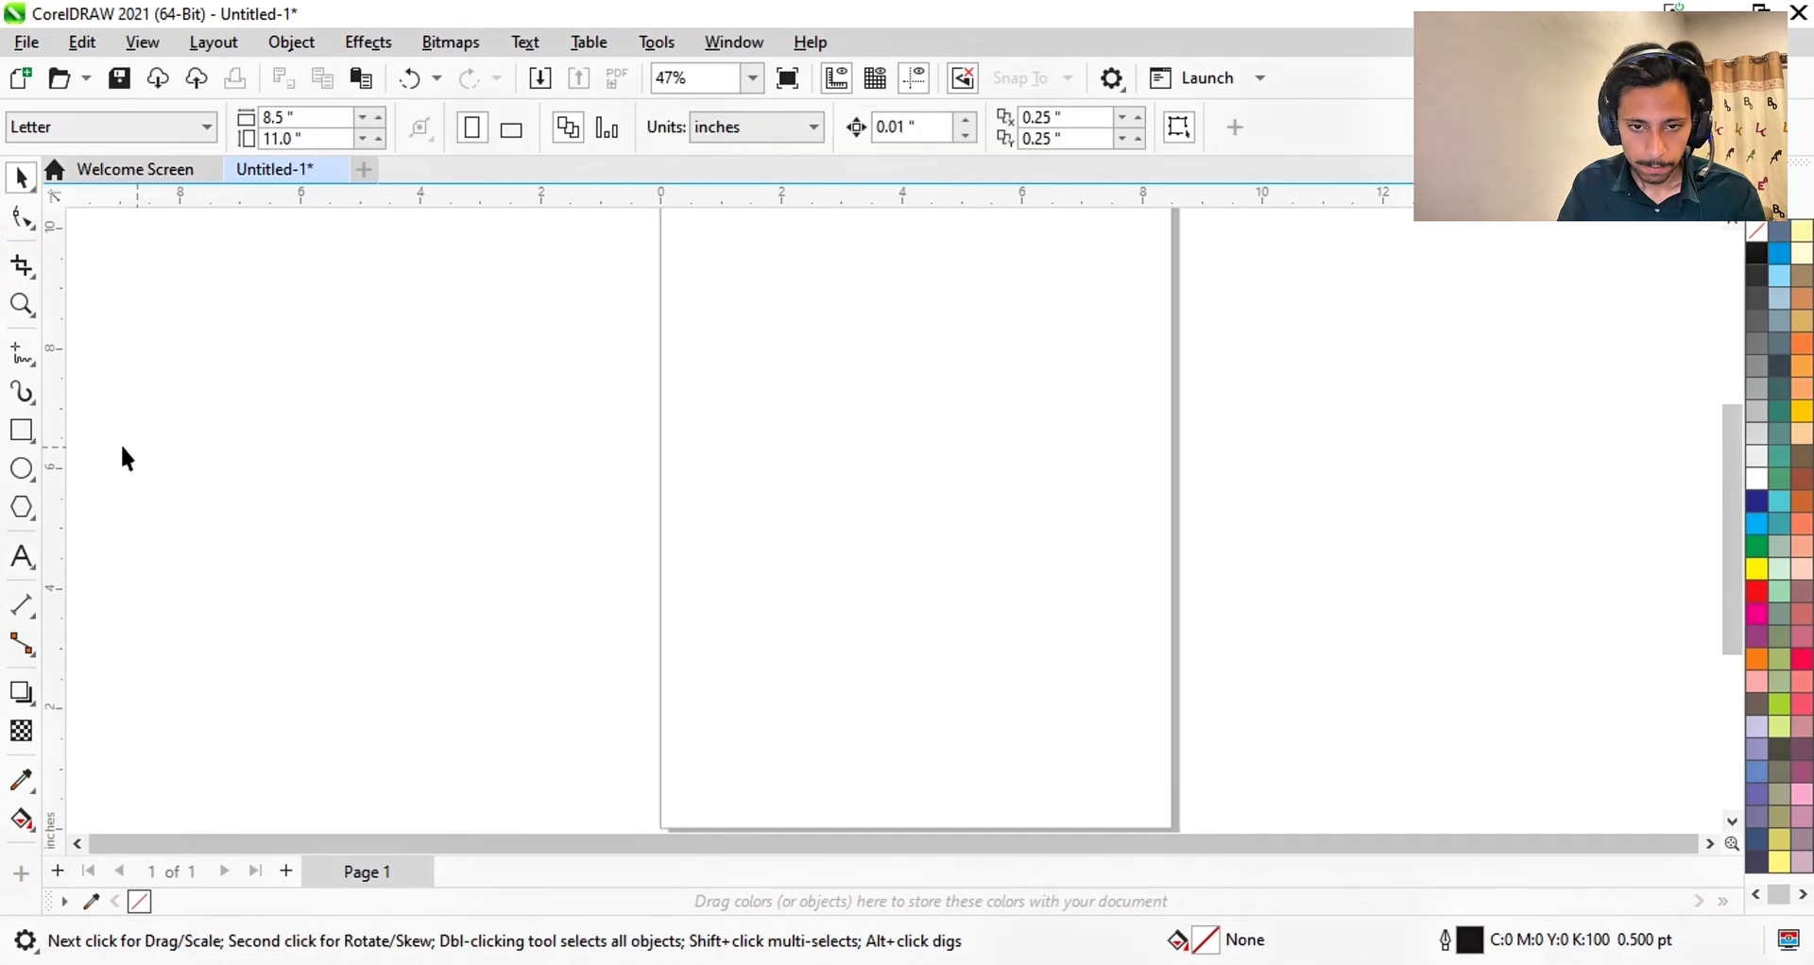
click(21, 467)
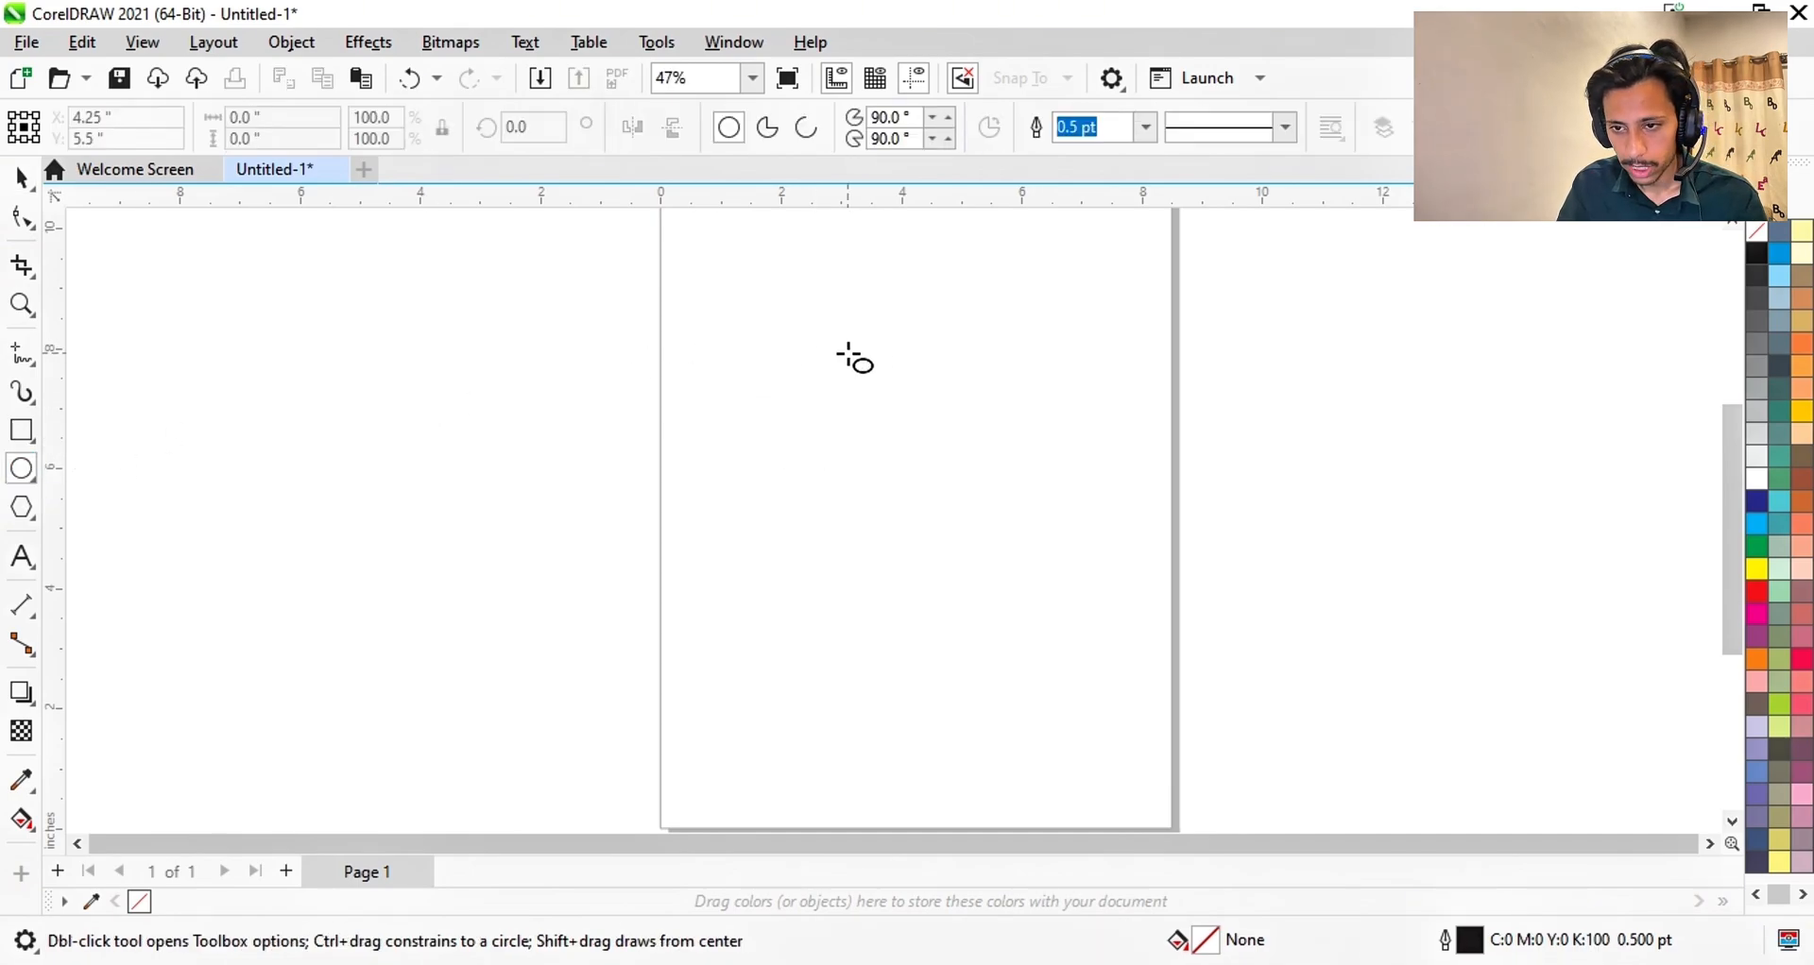
drag(788, 359, 977, 563)
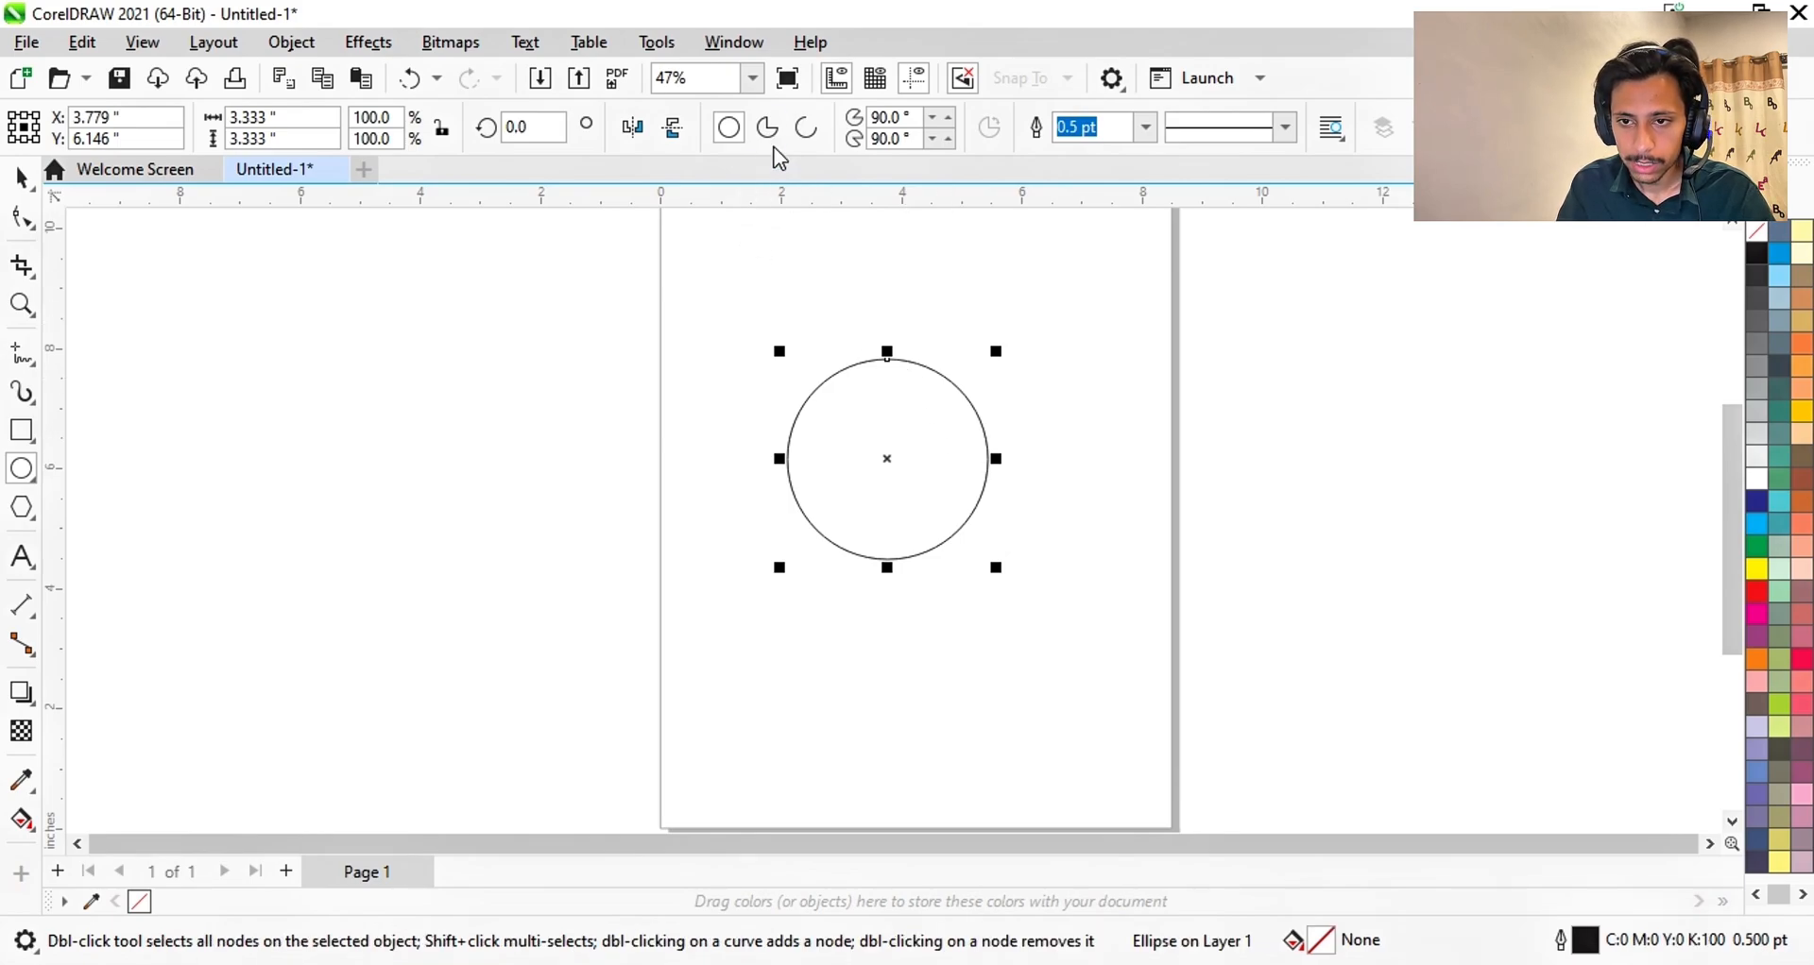
- Try arc and pie node edits, restore the full circle, and convert it to curves
click(813, 139)
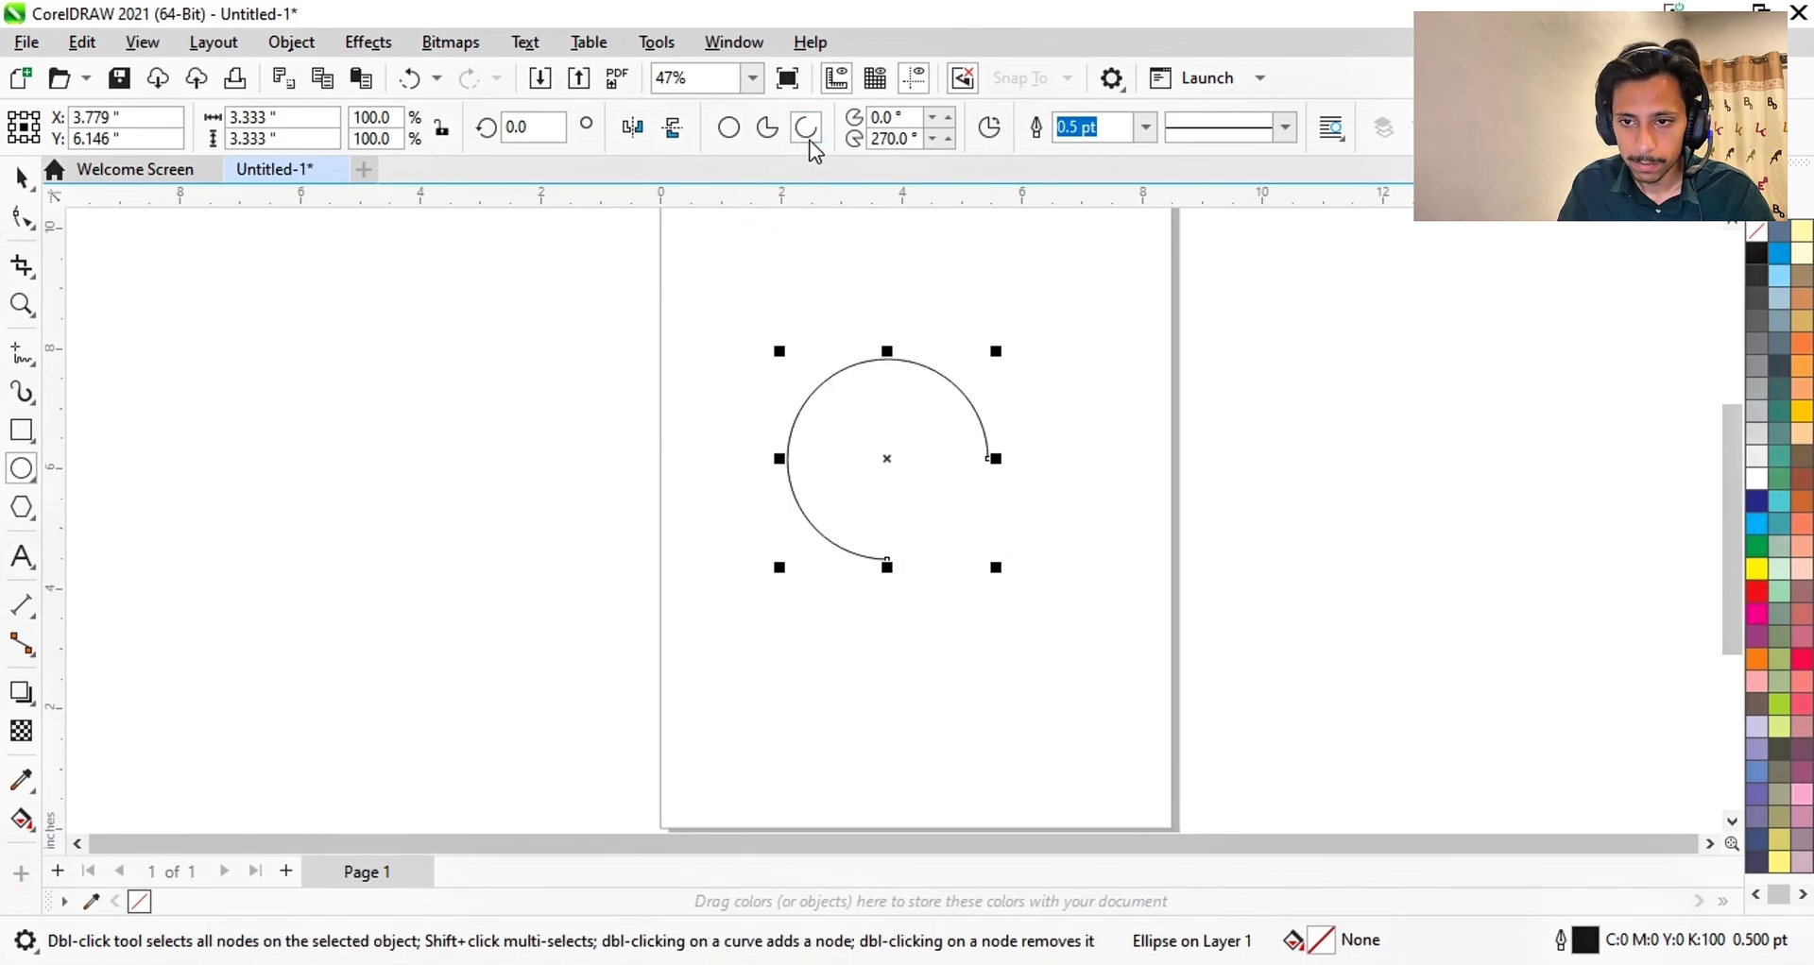
scroll(952, 522, up, 1)
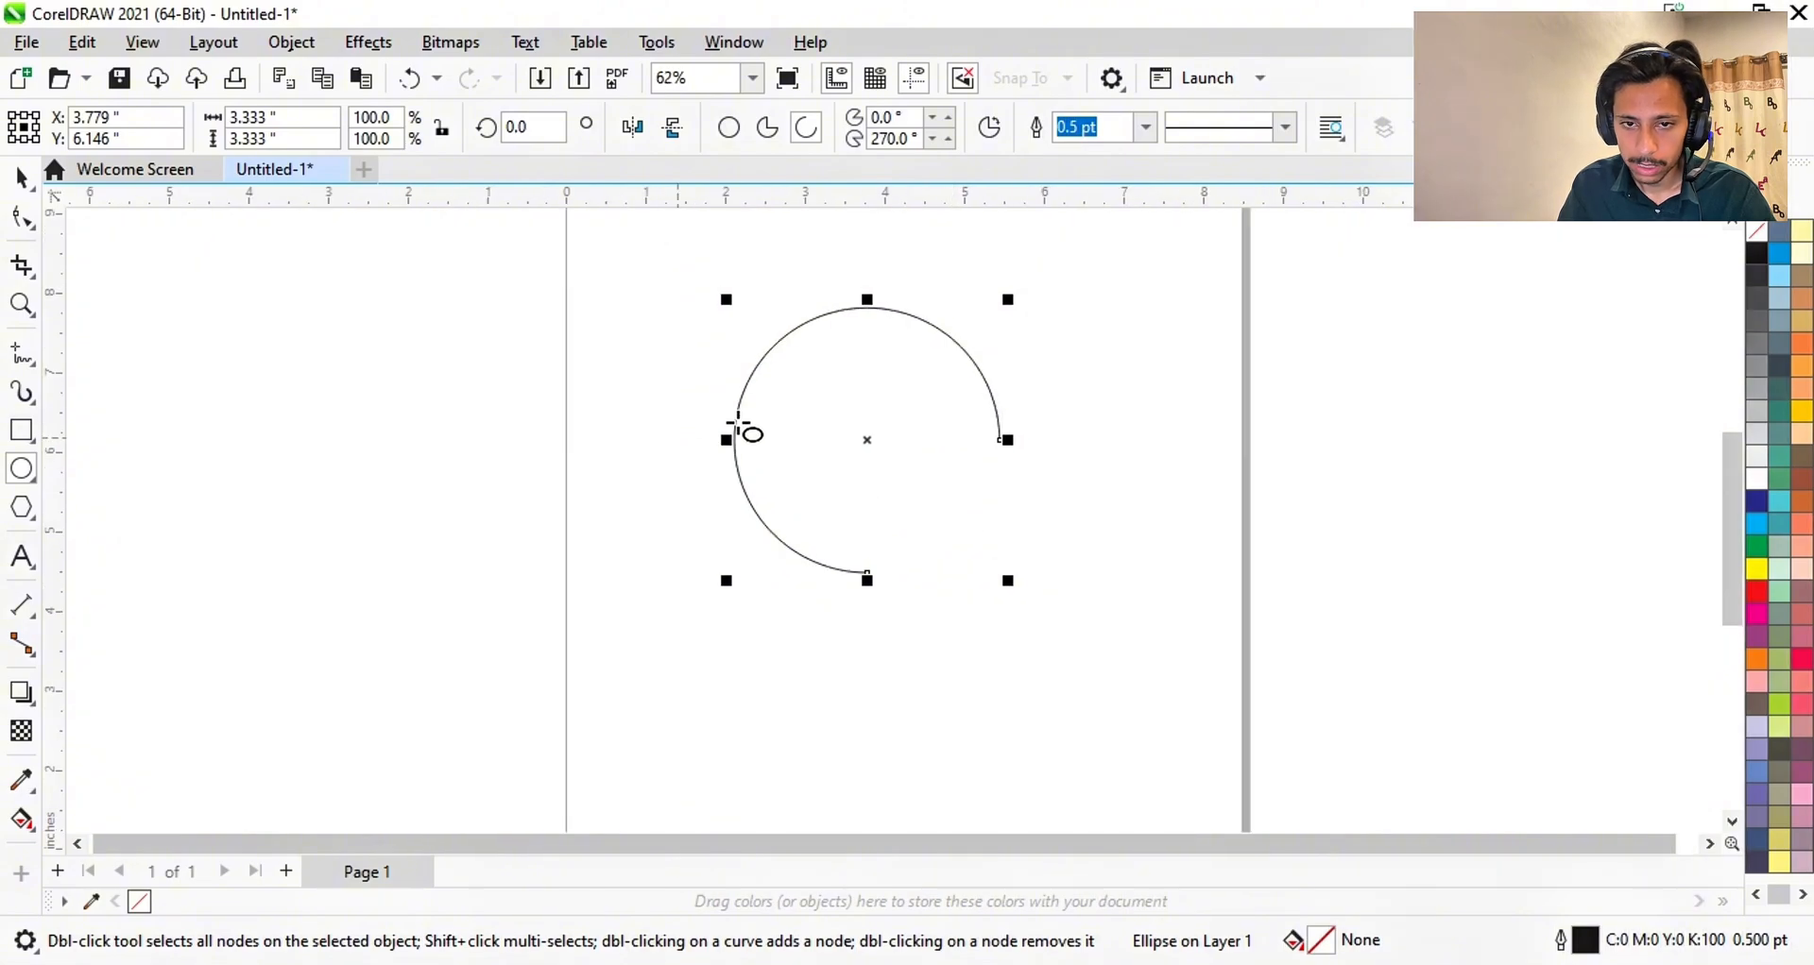
click(21, 219)
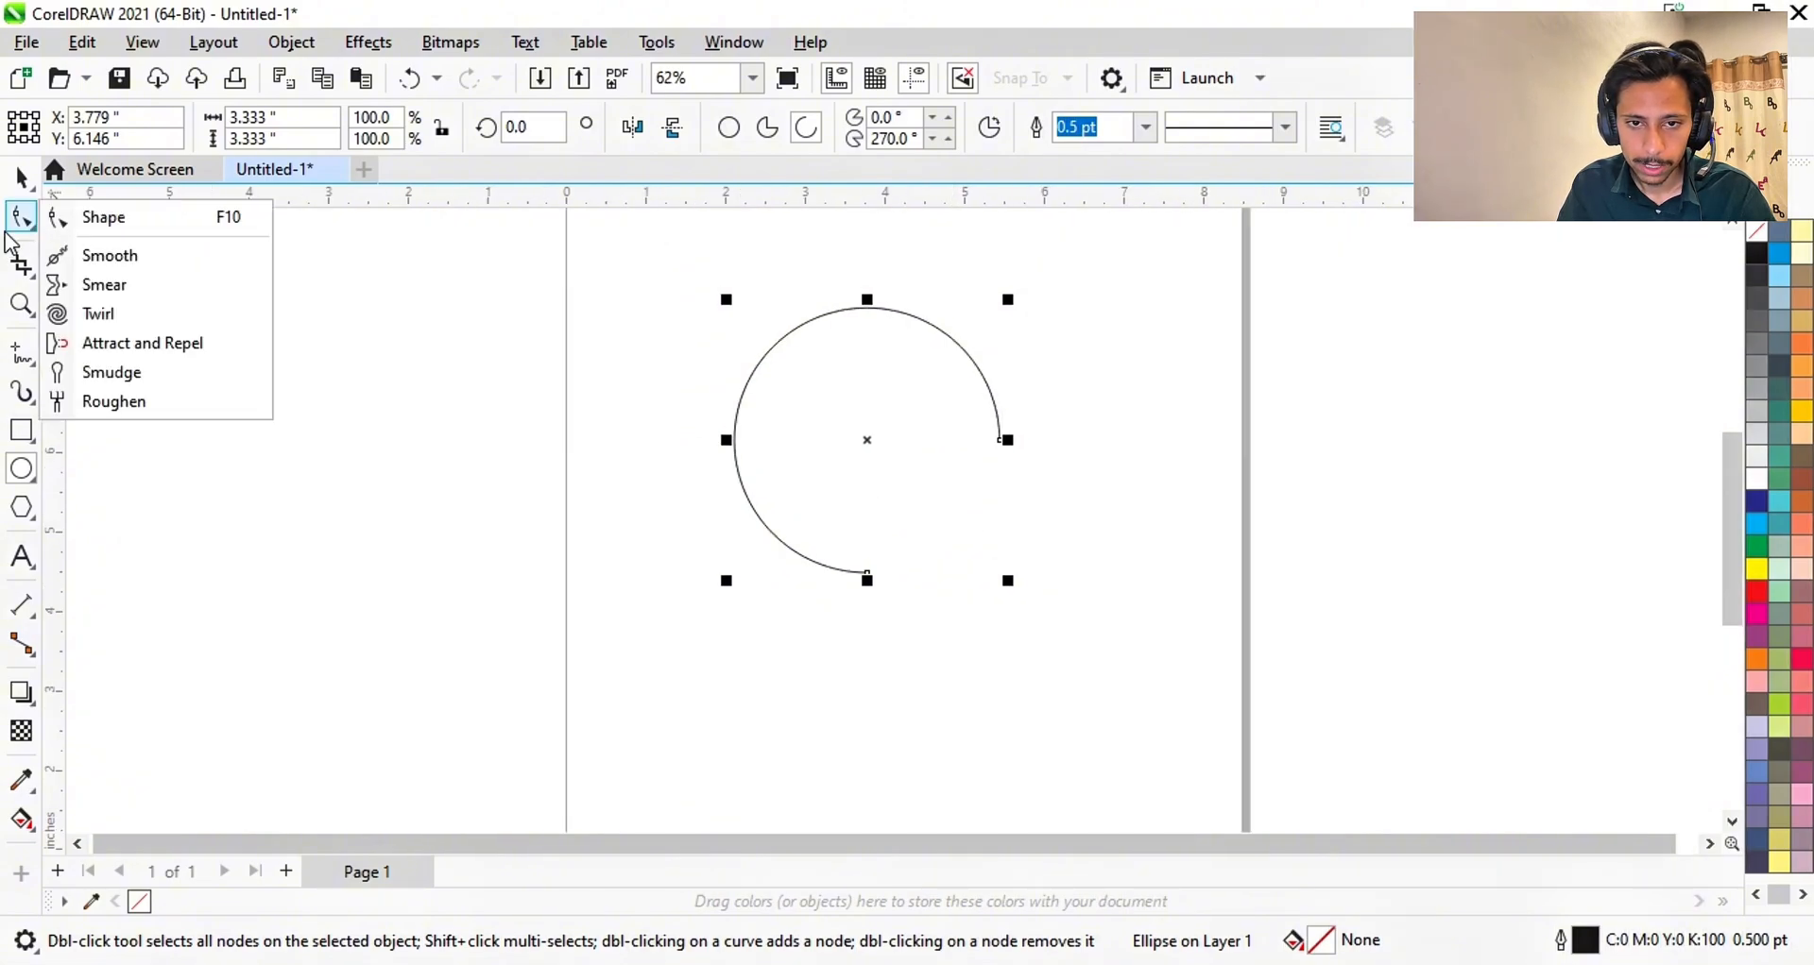
click(57, 216)
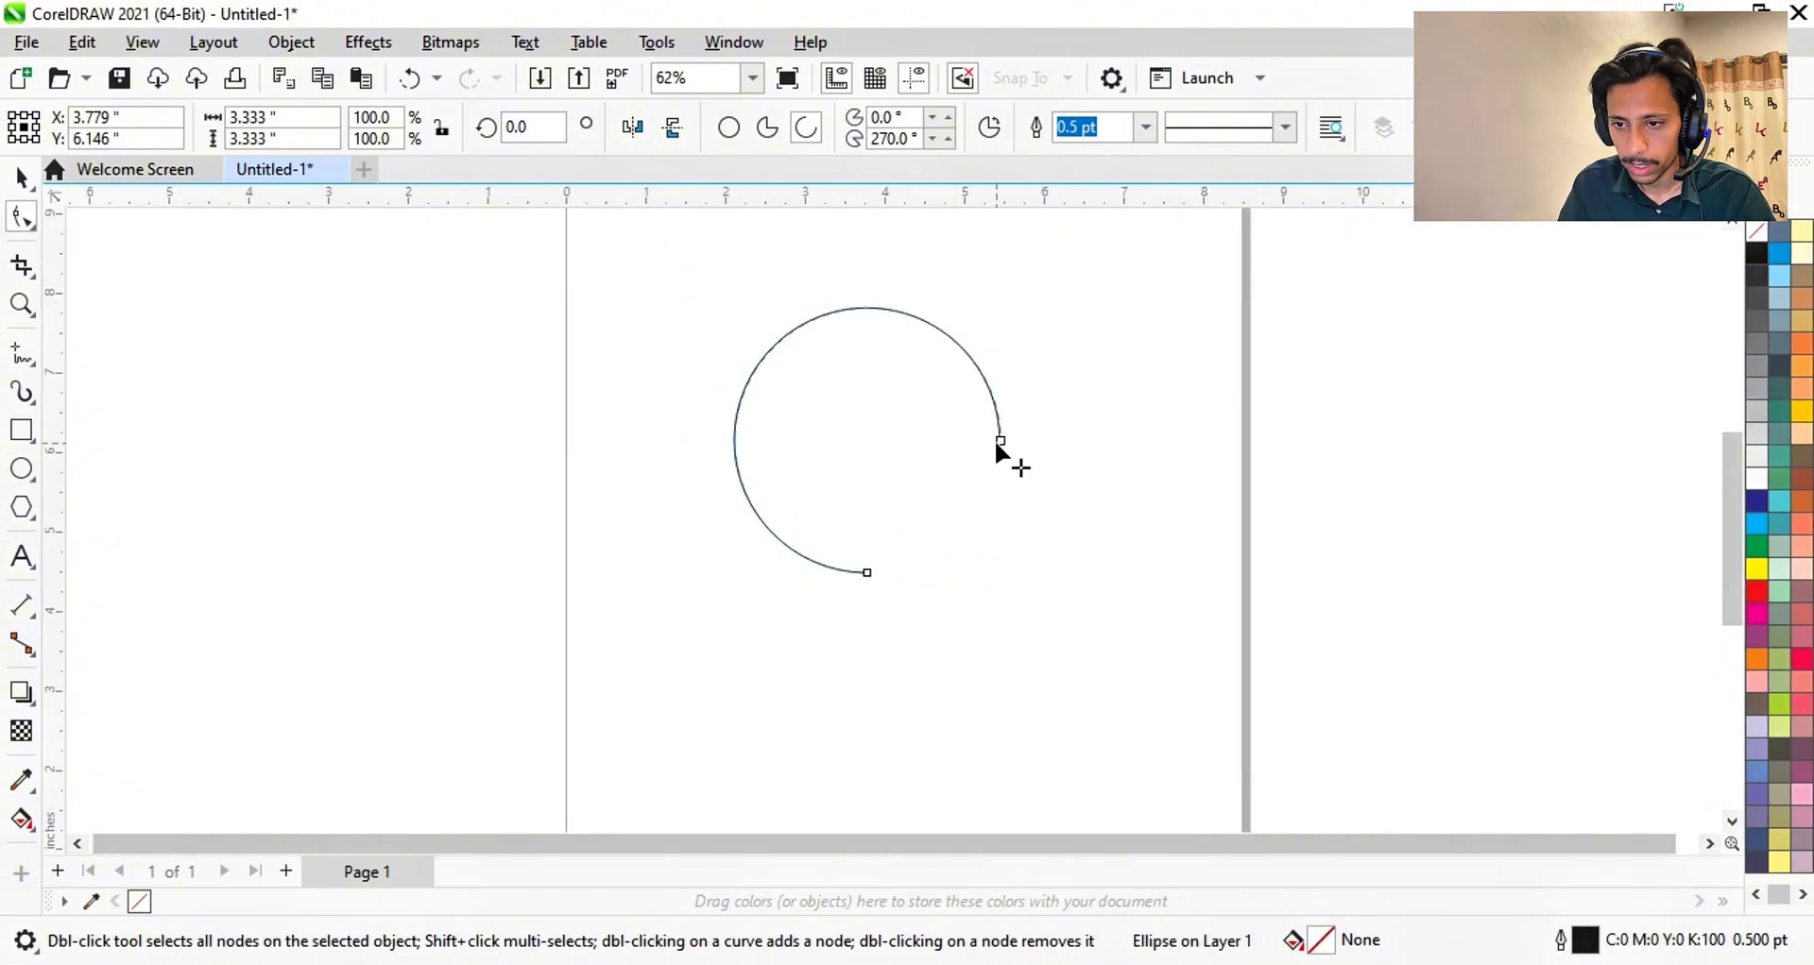
drag(996, 443, 848, 396)
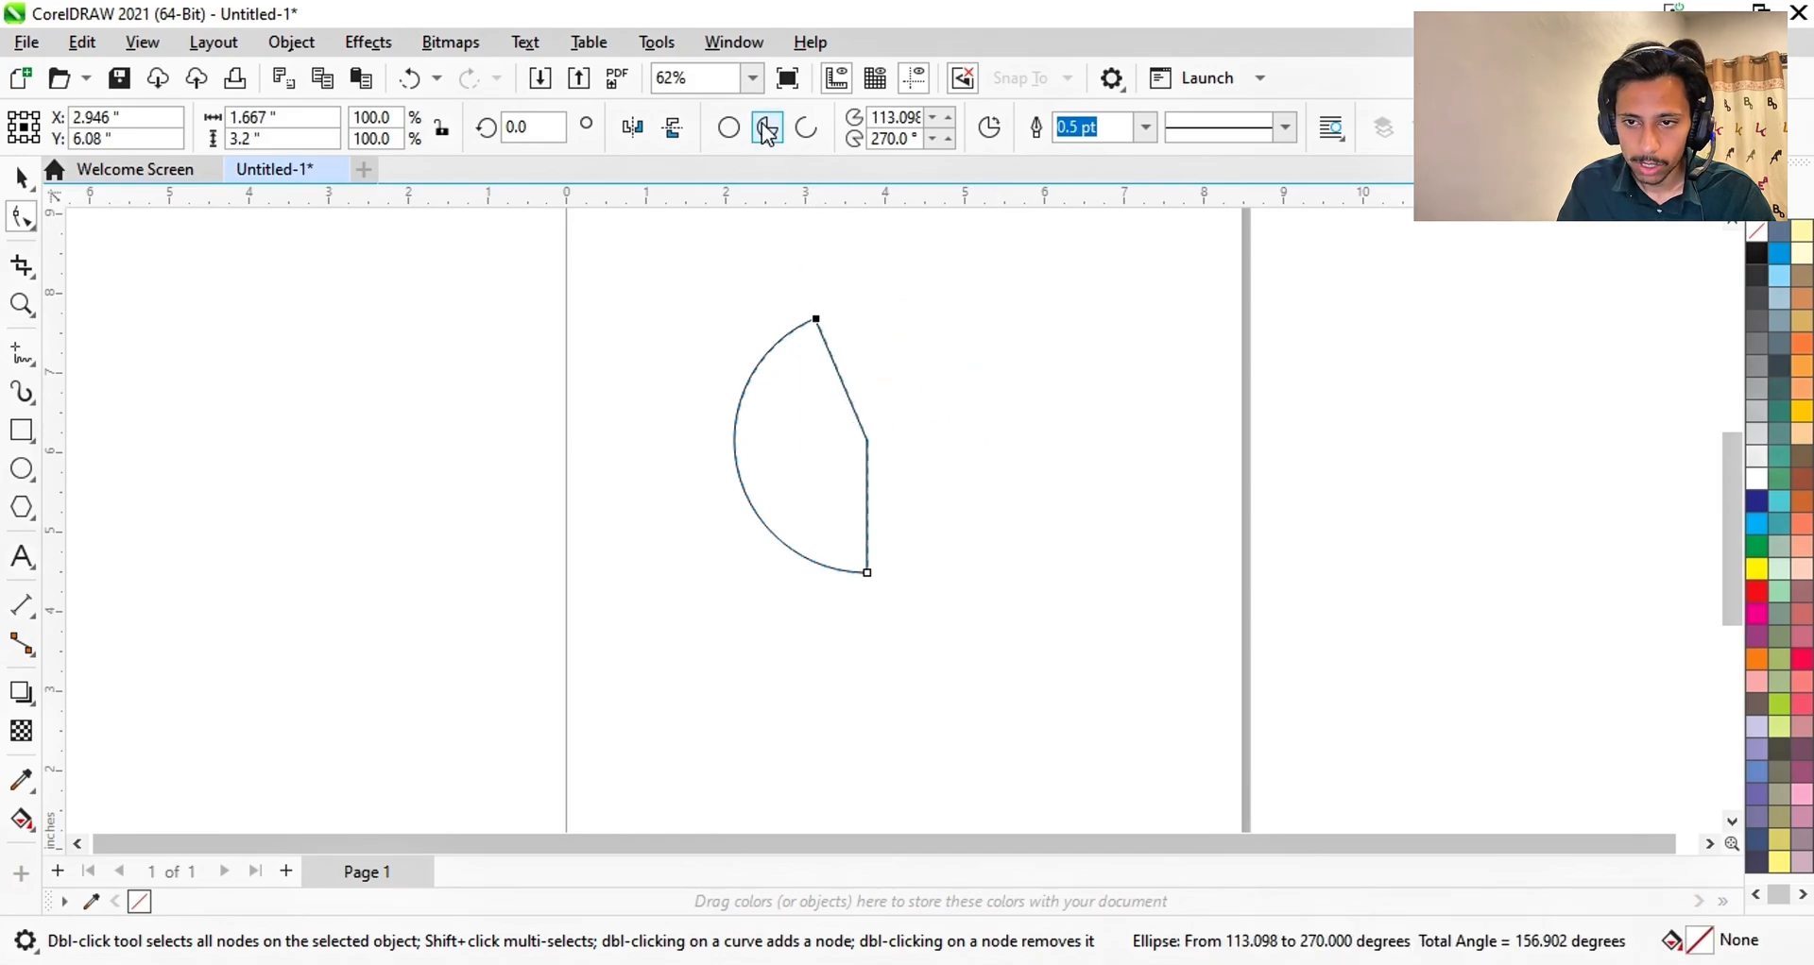
drag(818, 320, 1068, 306)
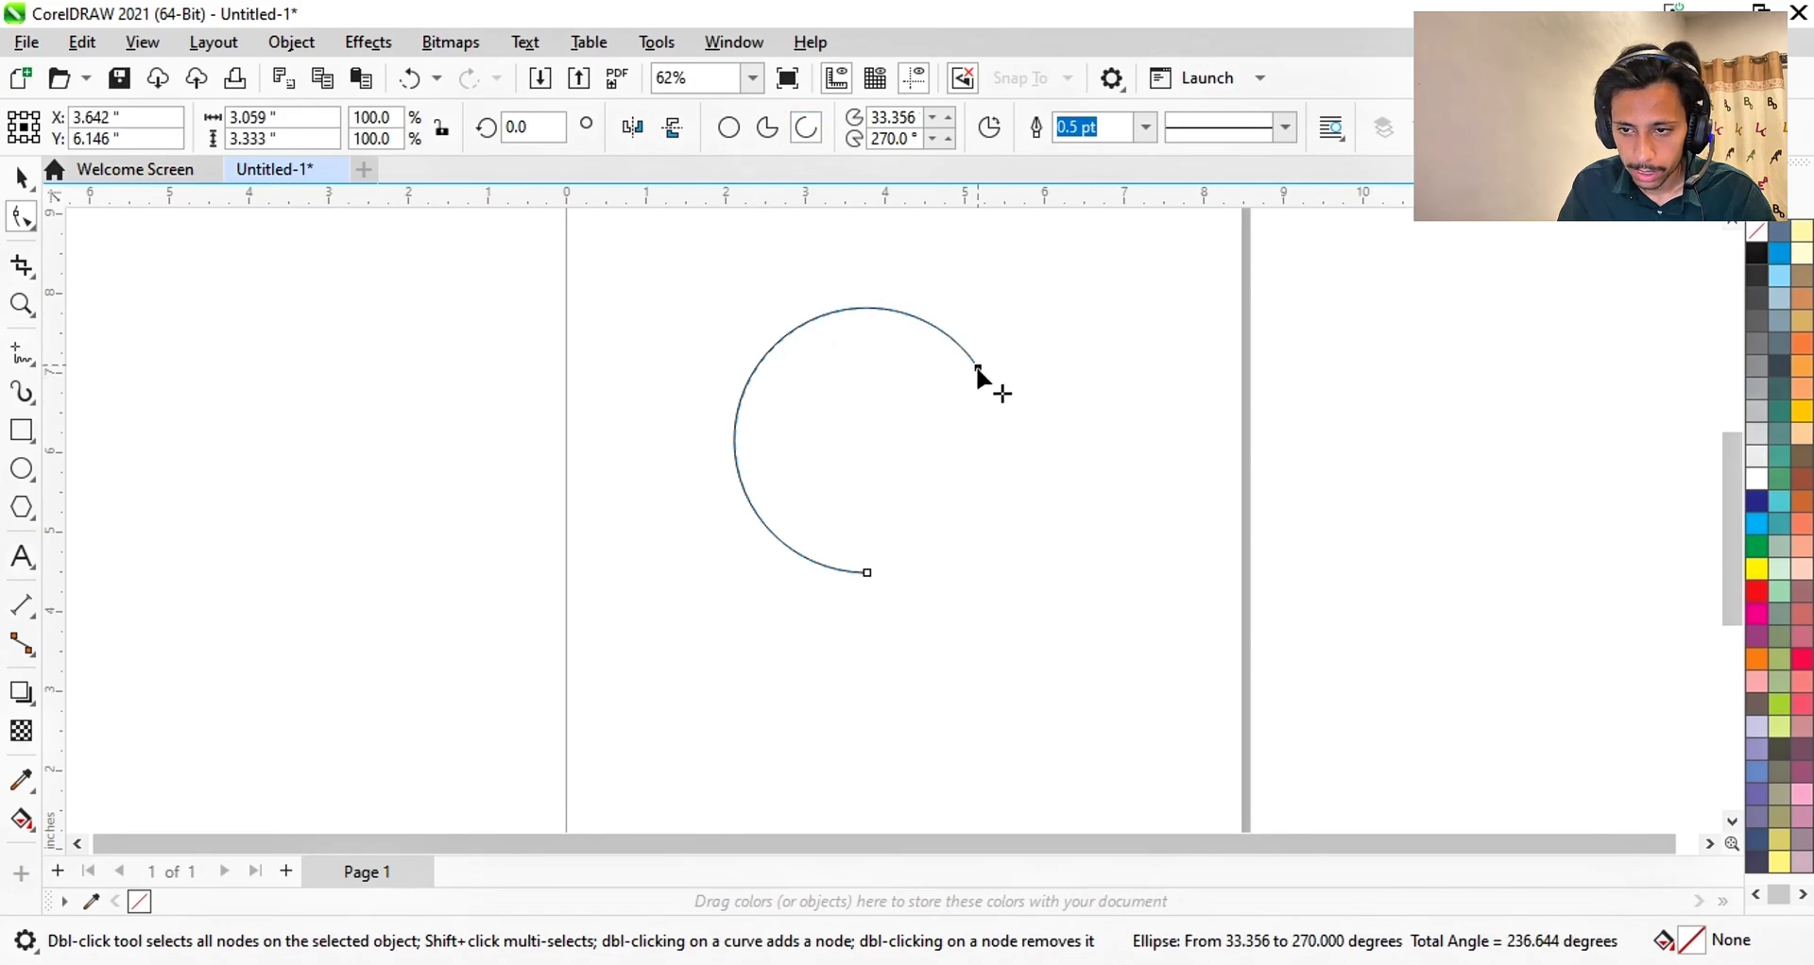
drag(978, 371, 873, 657)
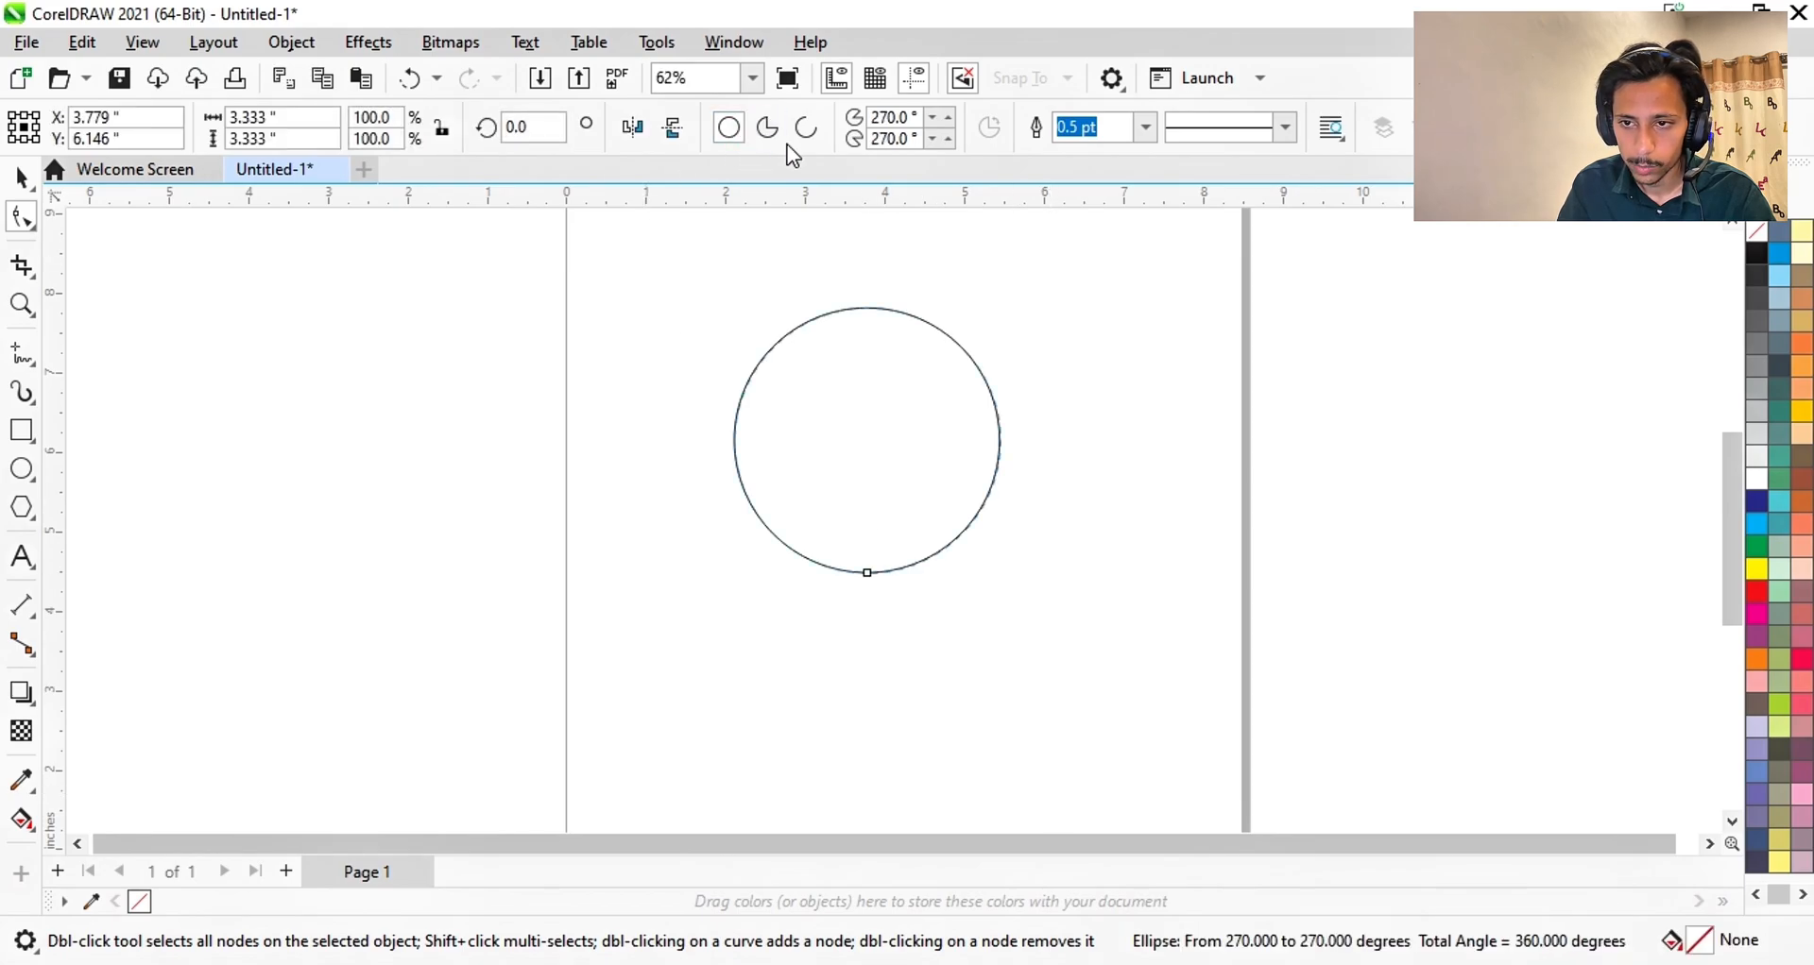
click(21, 177)
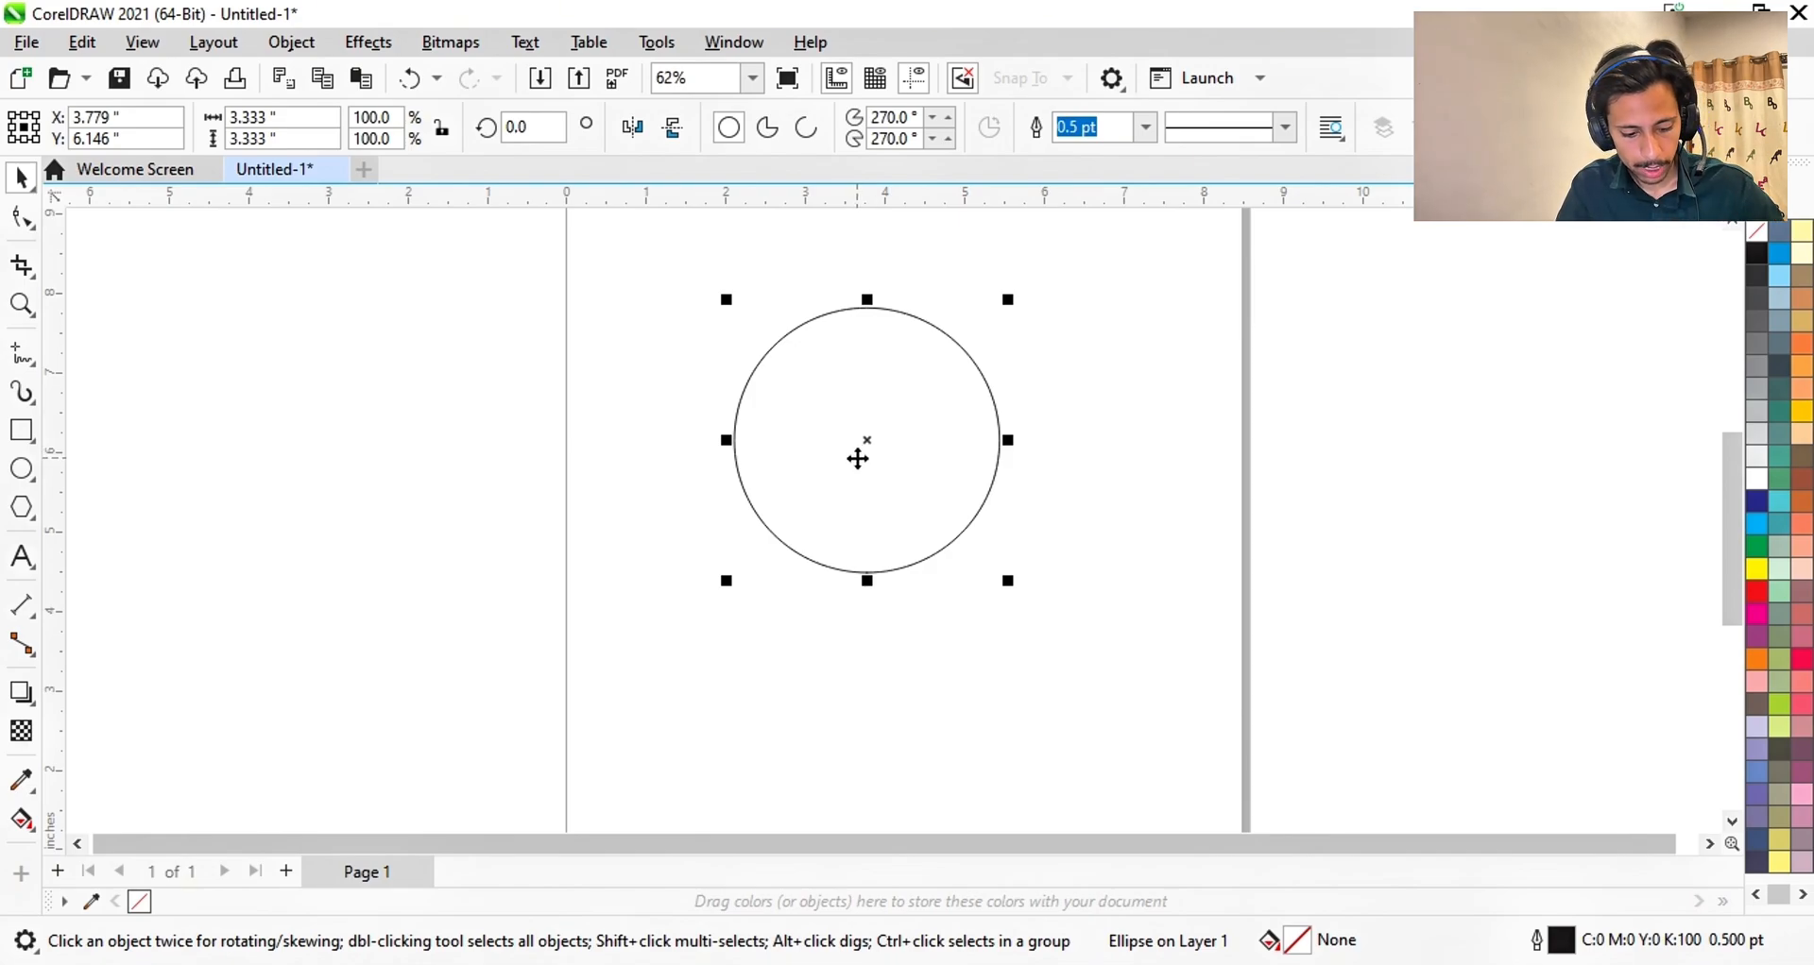
key(ctrl+q)
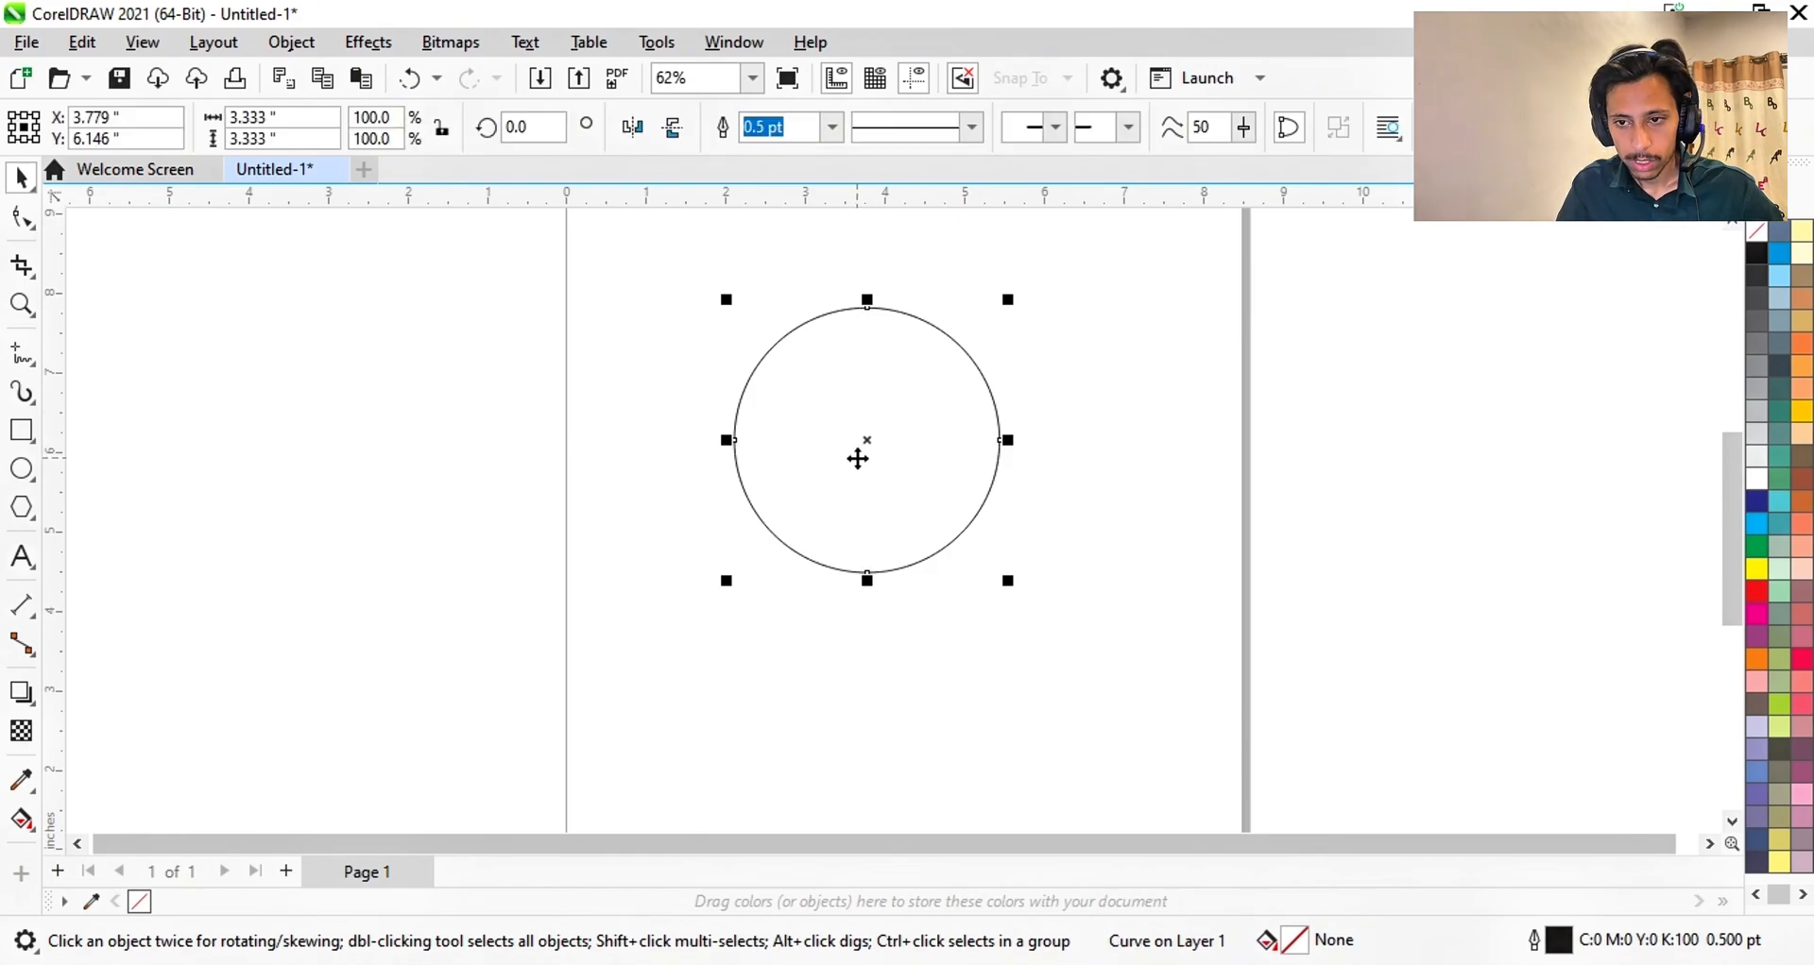
- Reshape the circle curve by dragging its top node and control handles
click(22, 220)
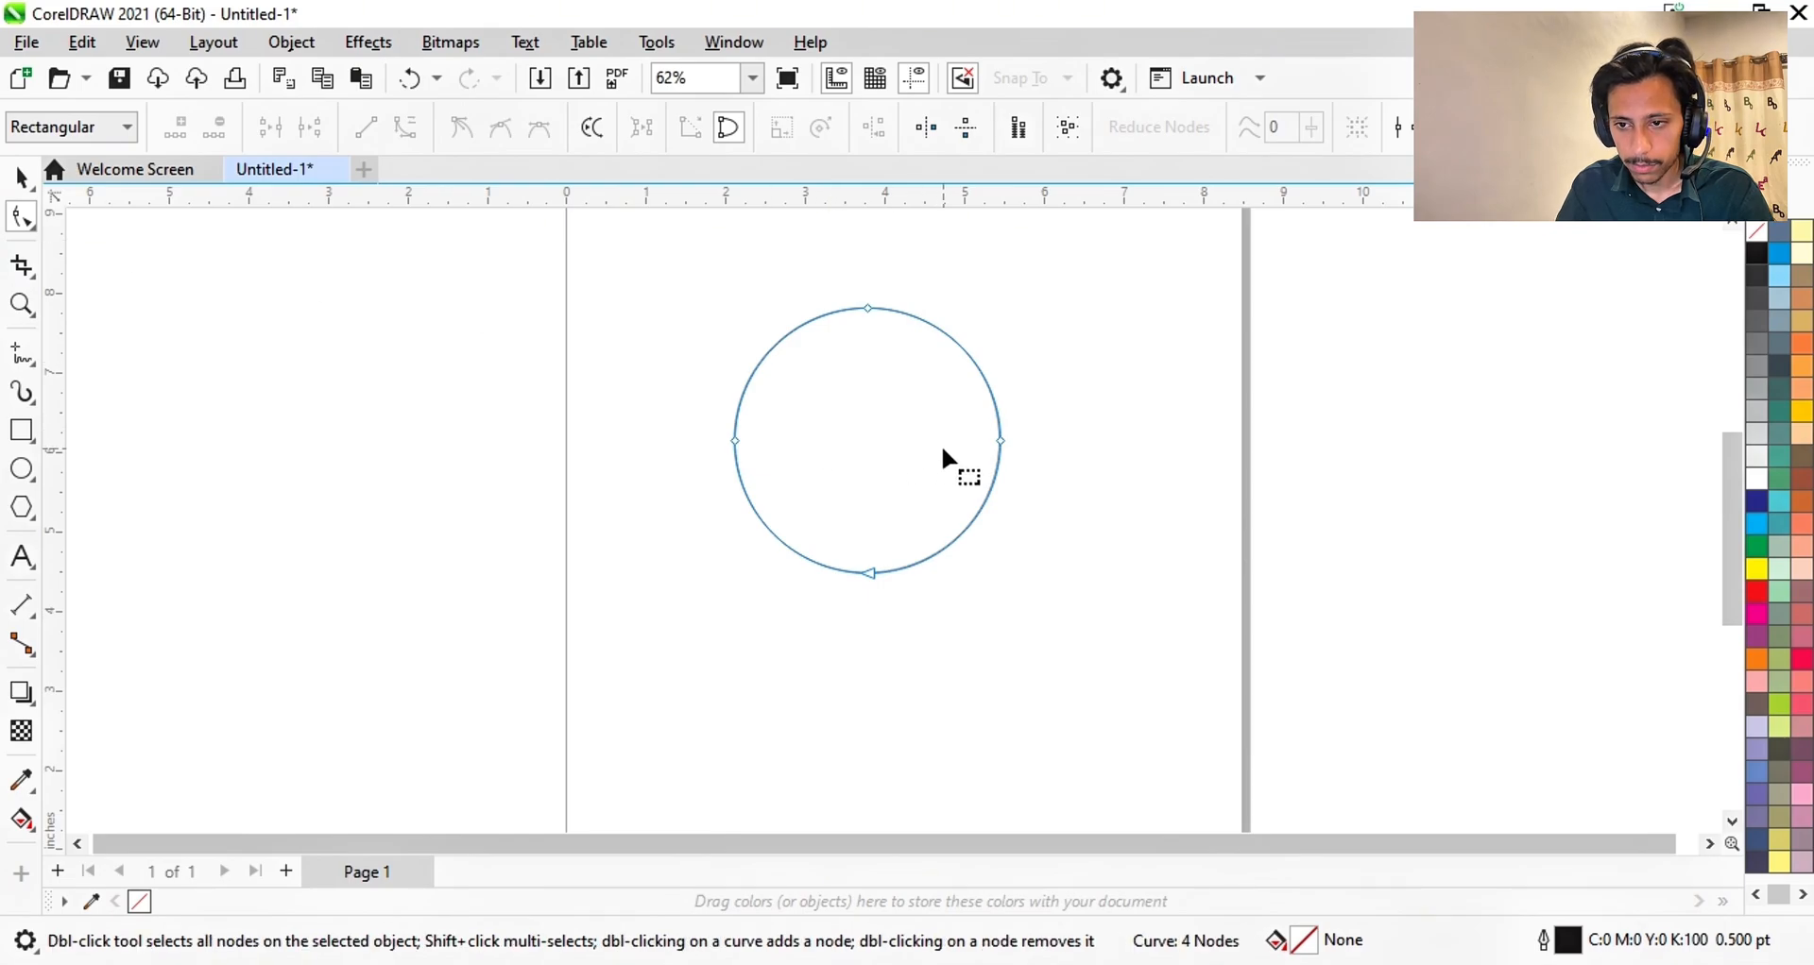
scroll(888, 482, up, 3)
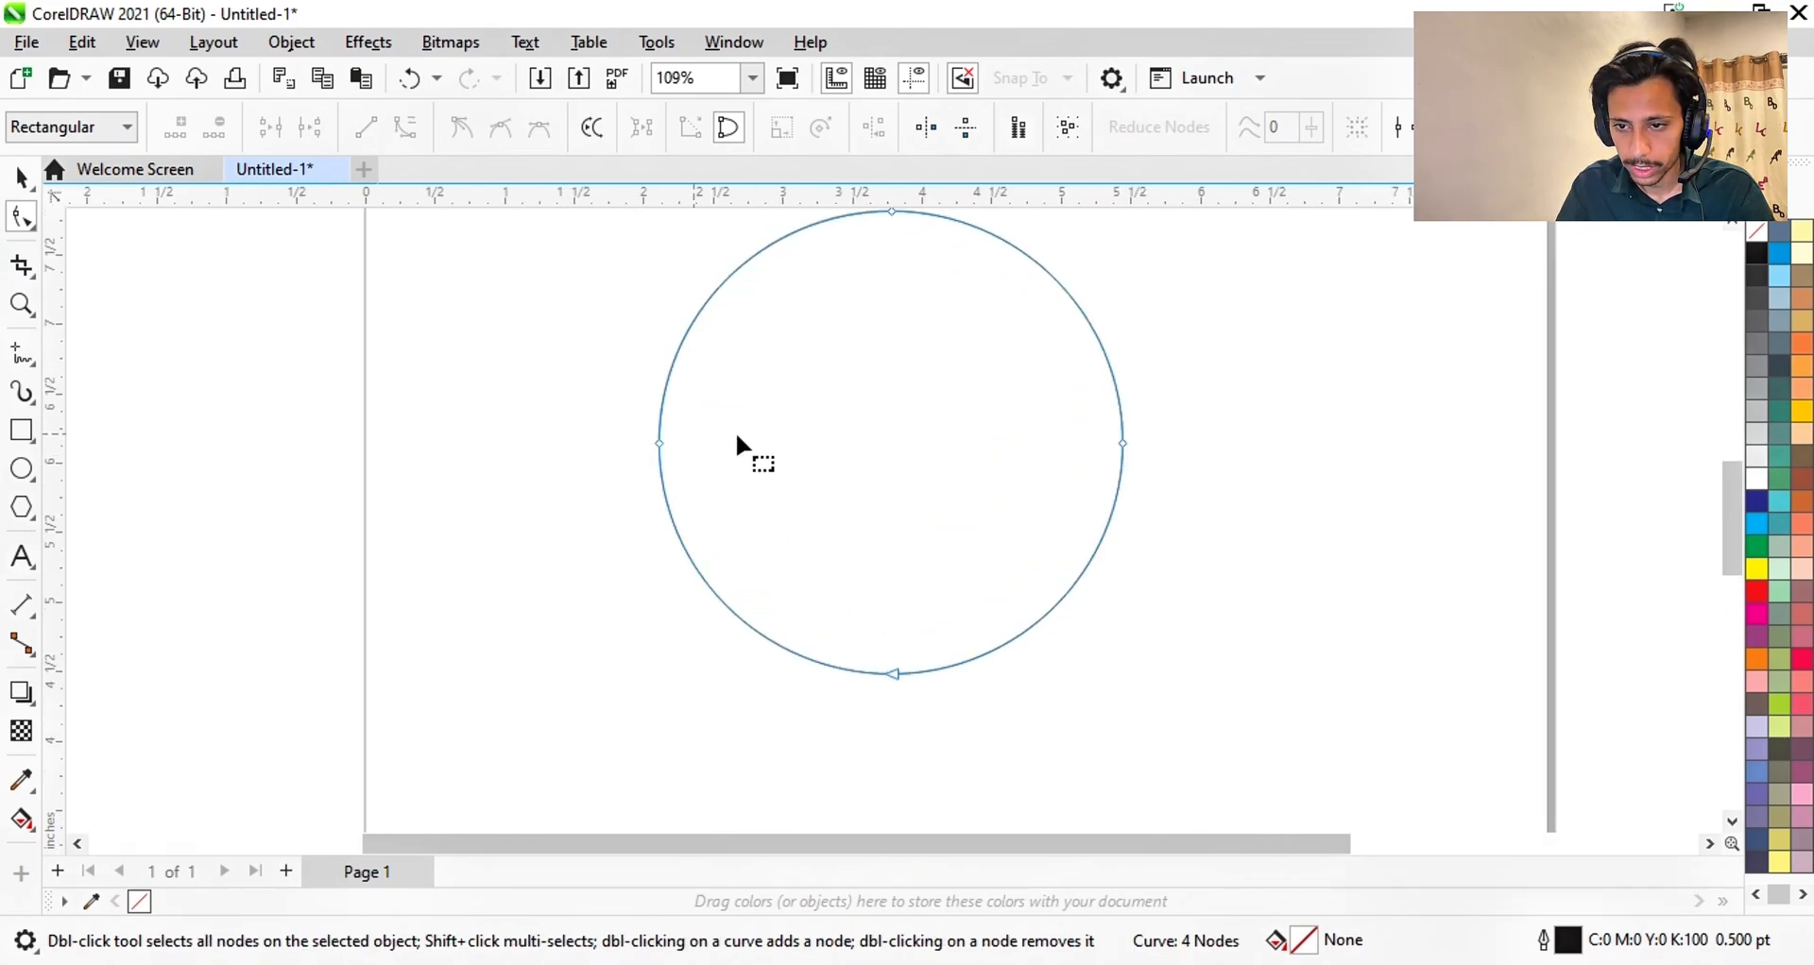
click(891, 210)
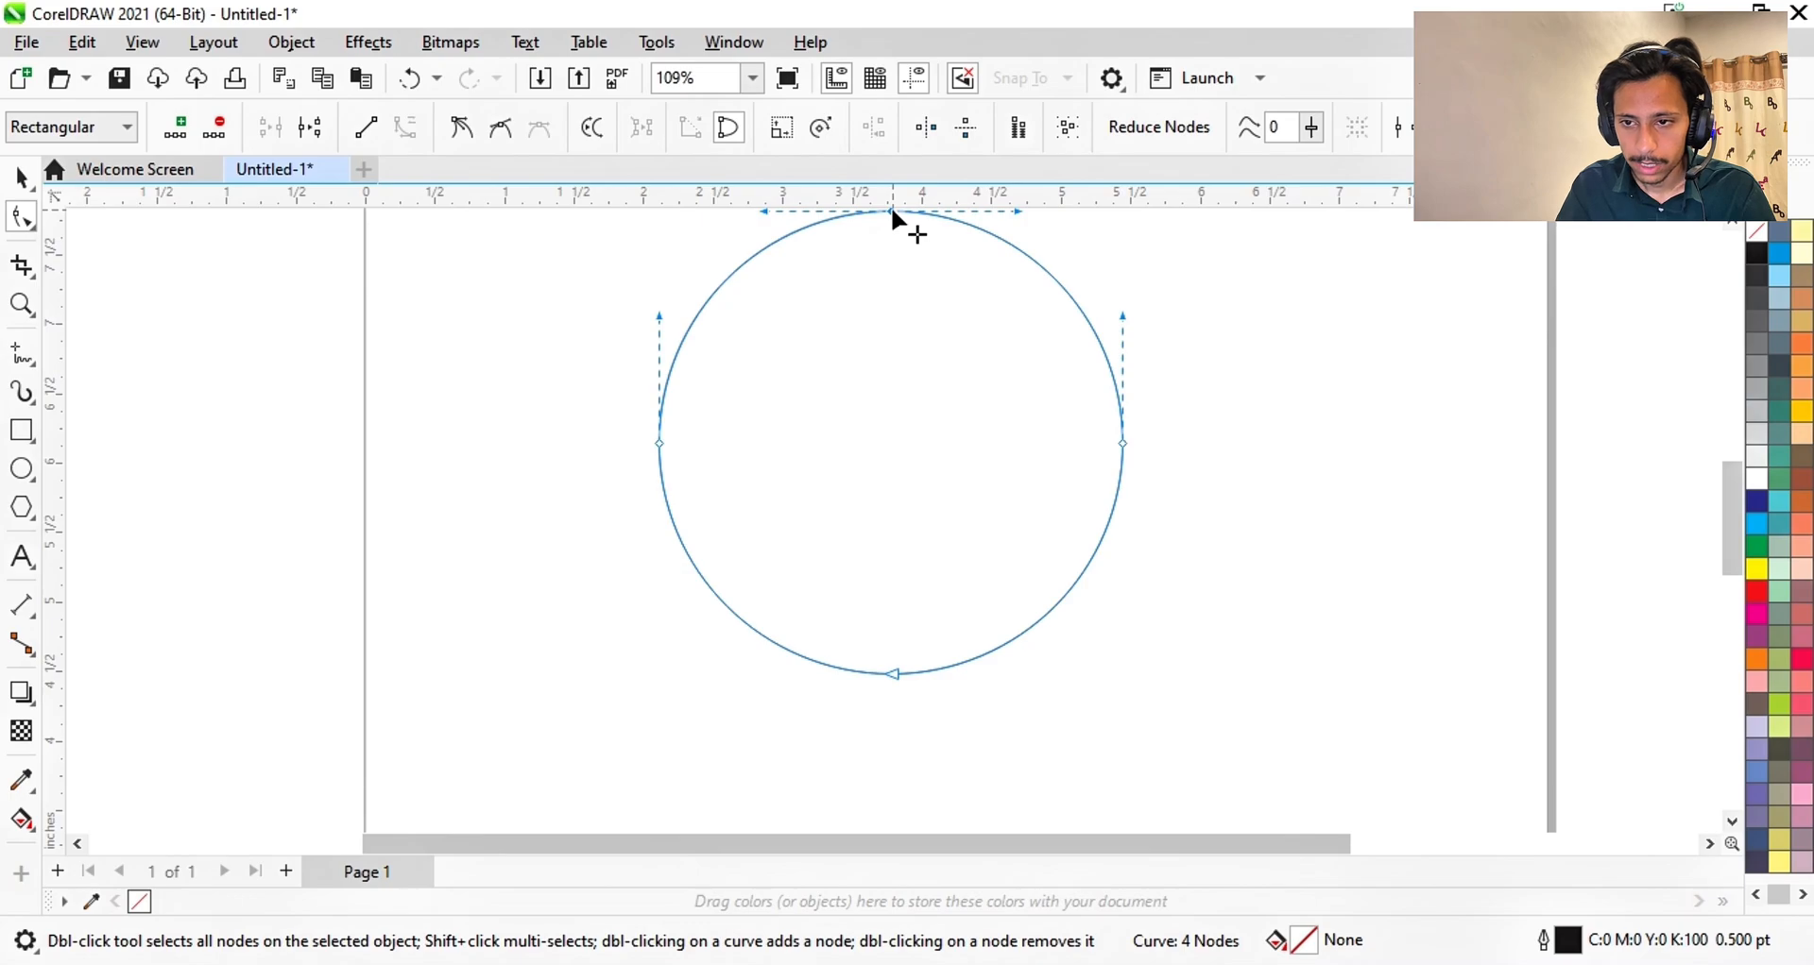
drag(892, 210, 894, 327)
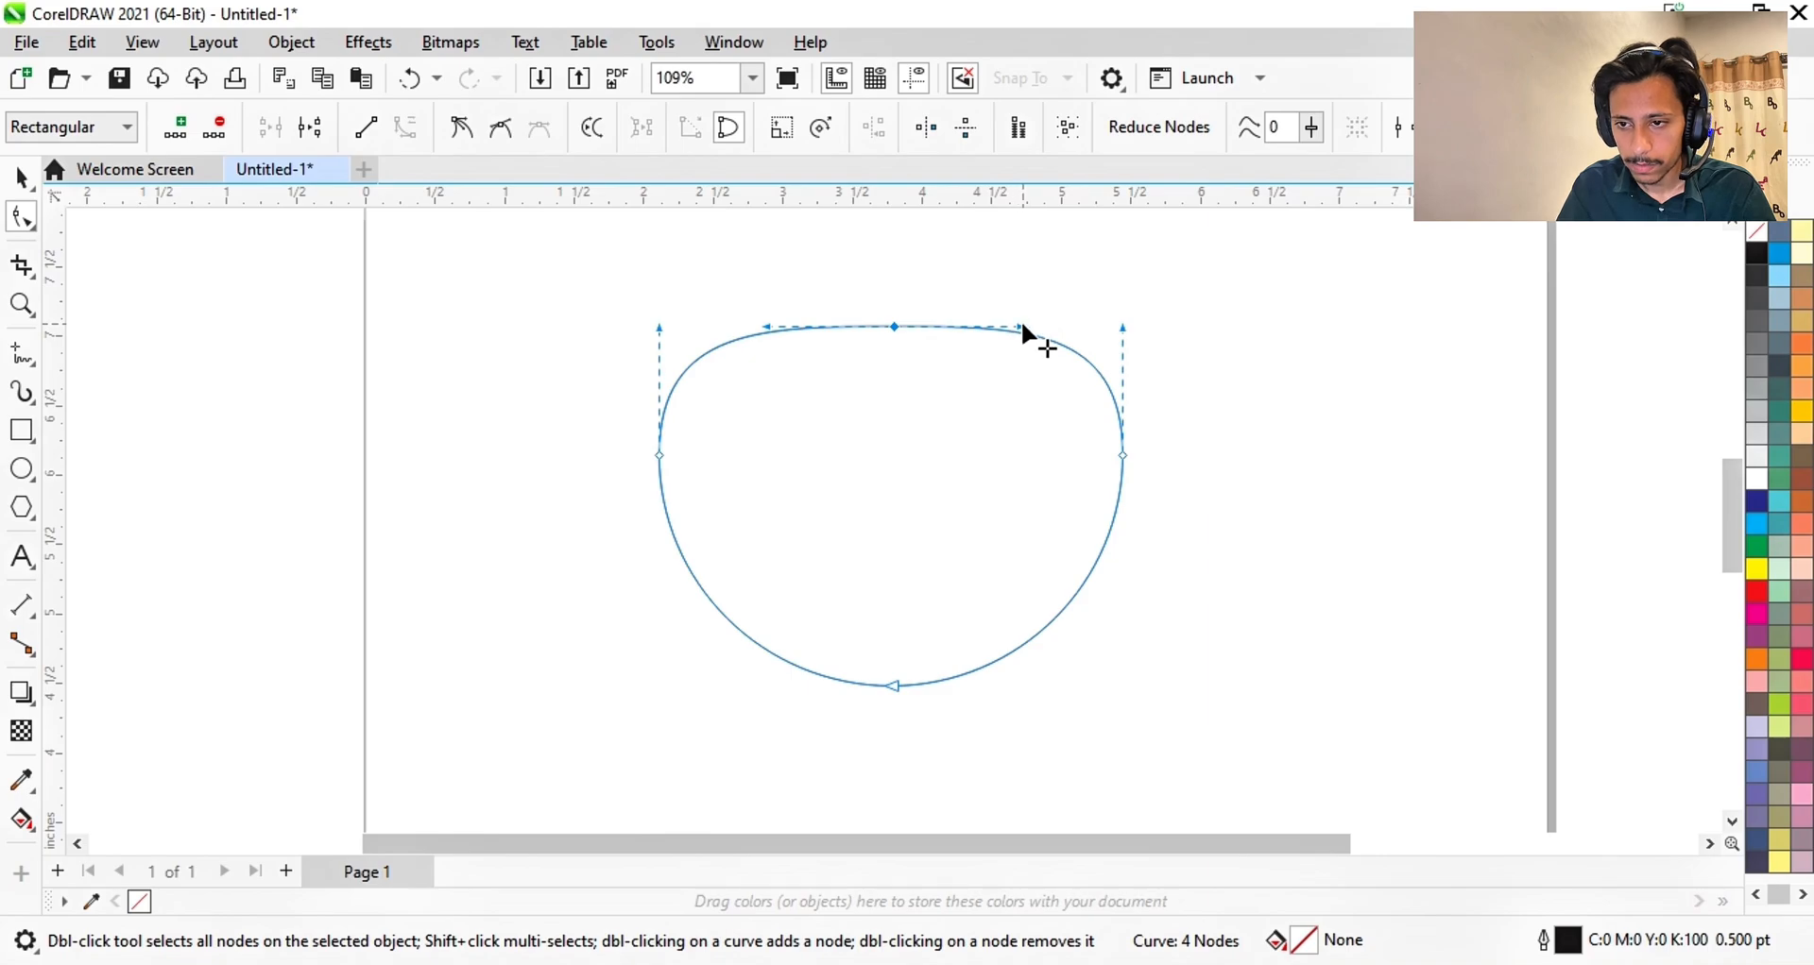
drag(1023, 327, 889, 257)
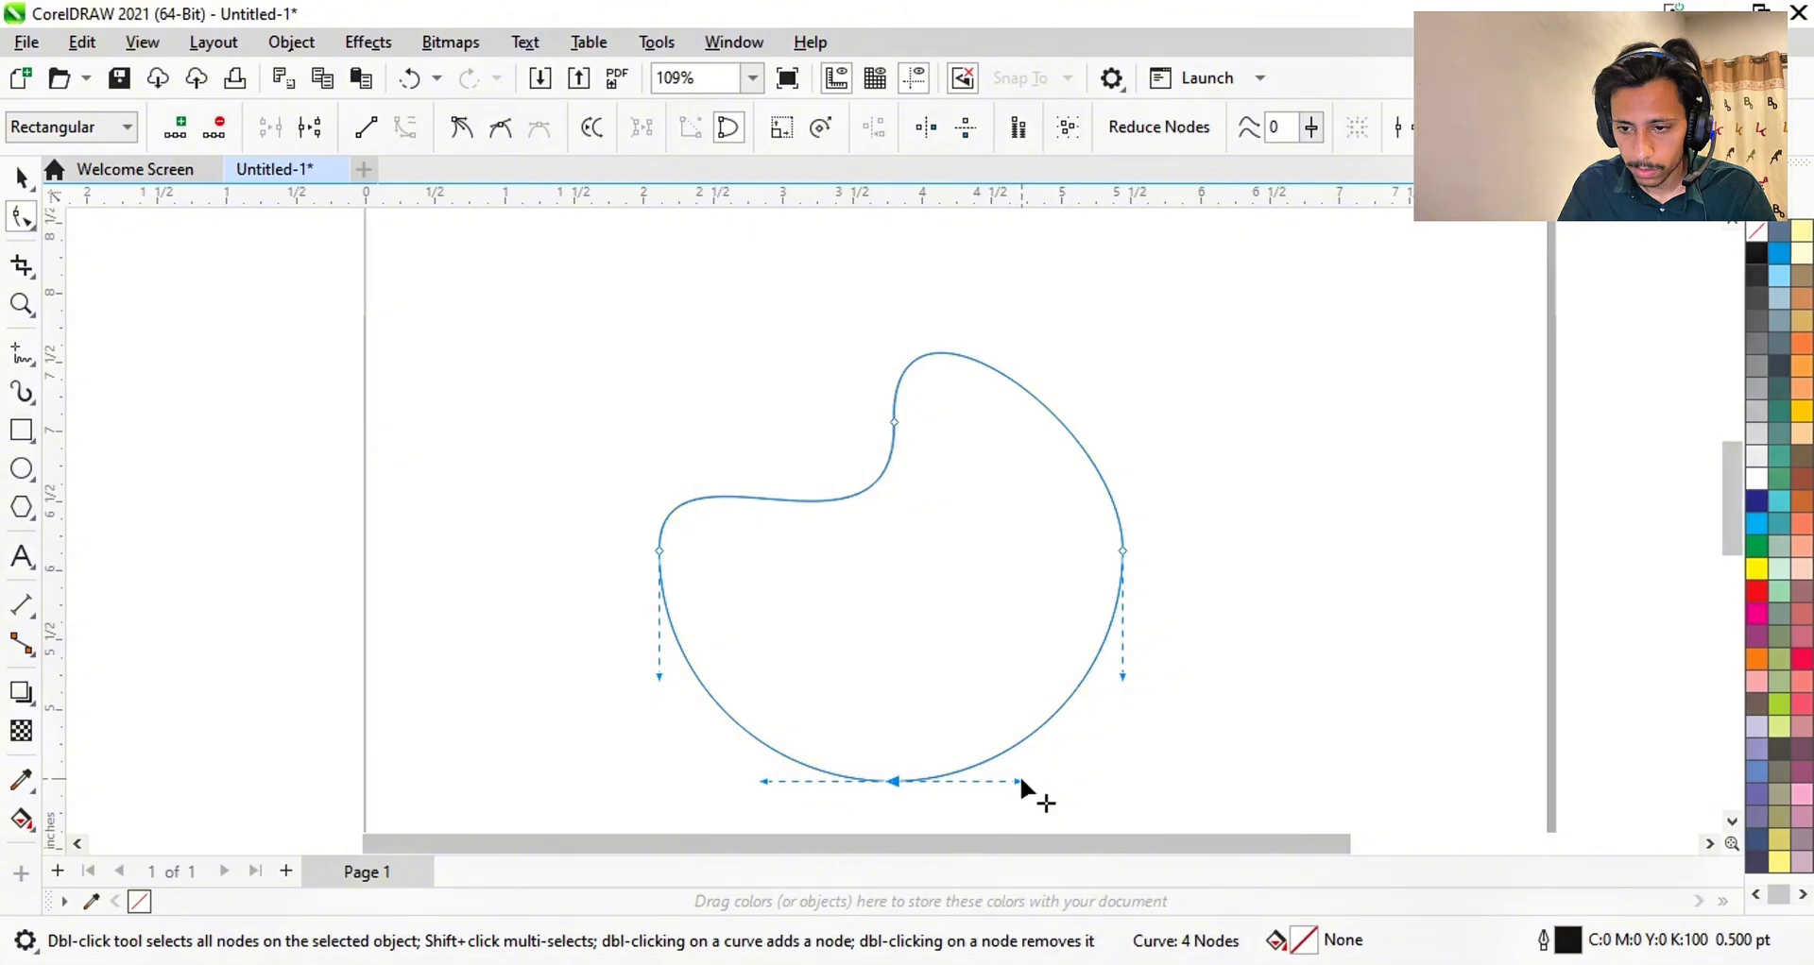
drag(1013, 777, 878, 595)
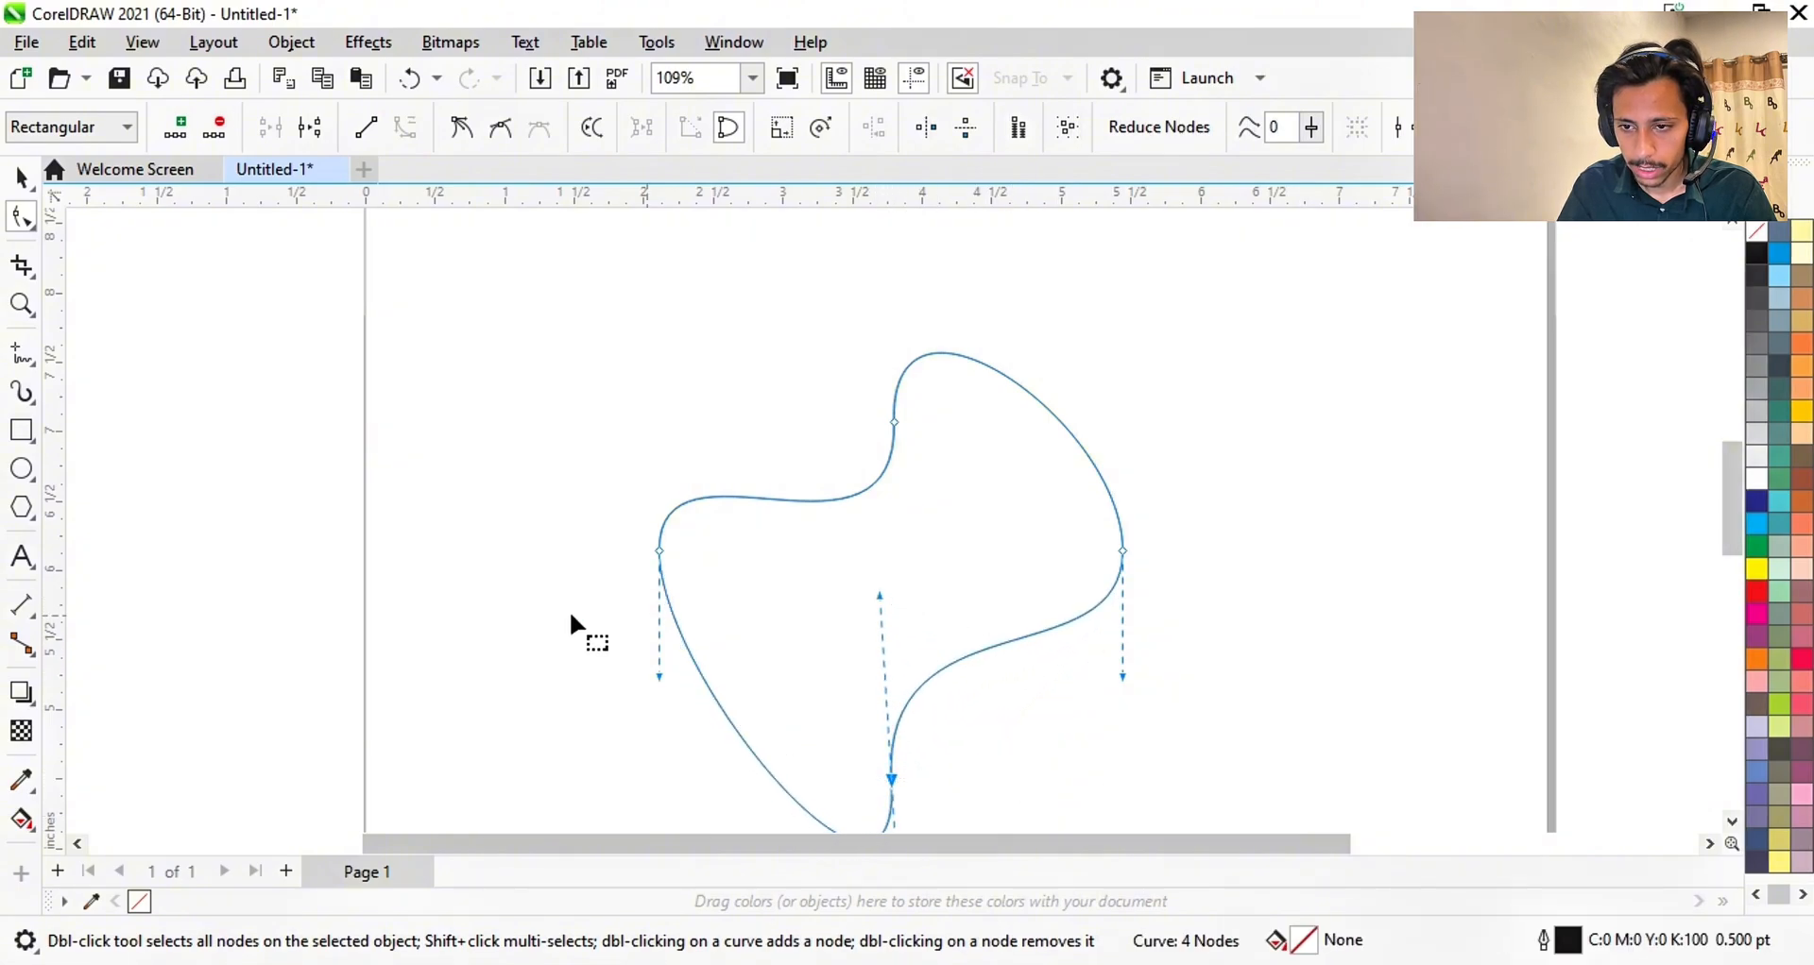
- Undo the edits, bulge the right side outward, then delete the practice curve
key(ctrl+z)
key(ctrl+z)
key(ctrl+z)
key(ctrl+z)
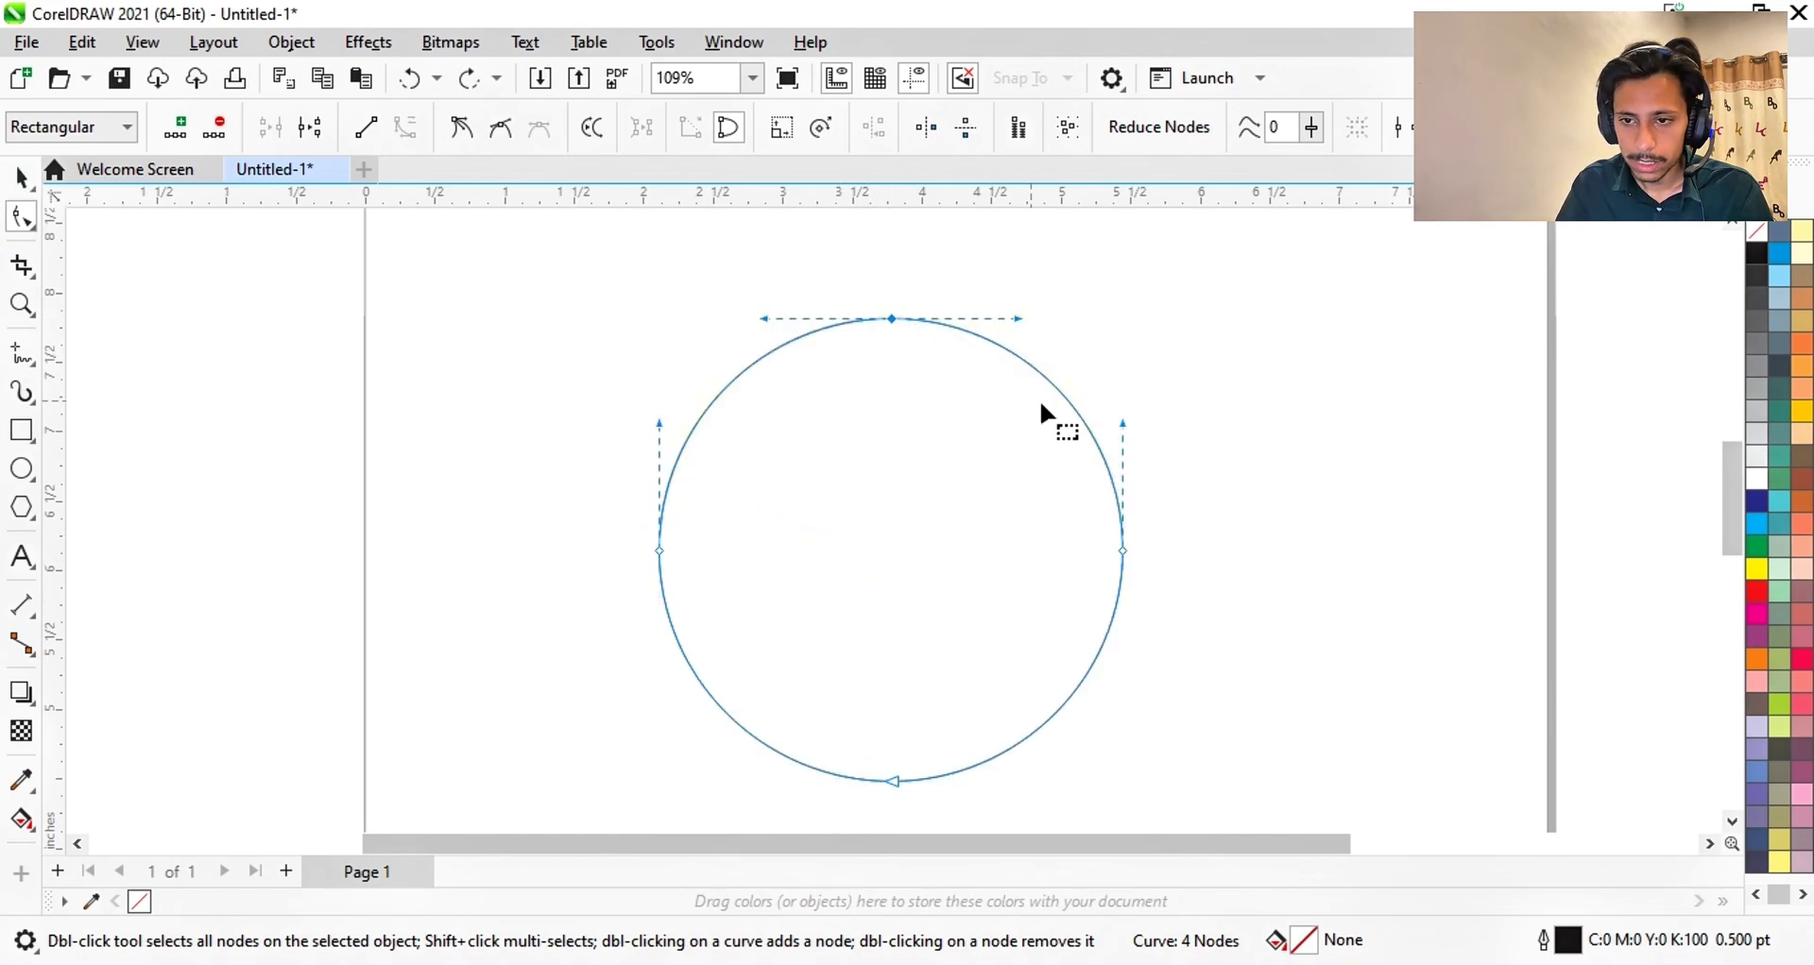
drag(1124, 421, 1131, 242)
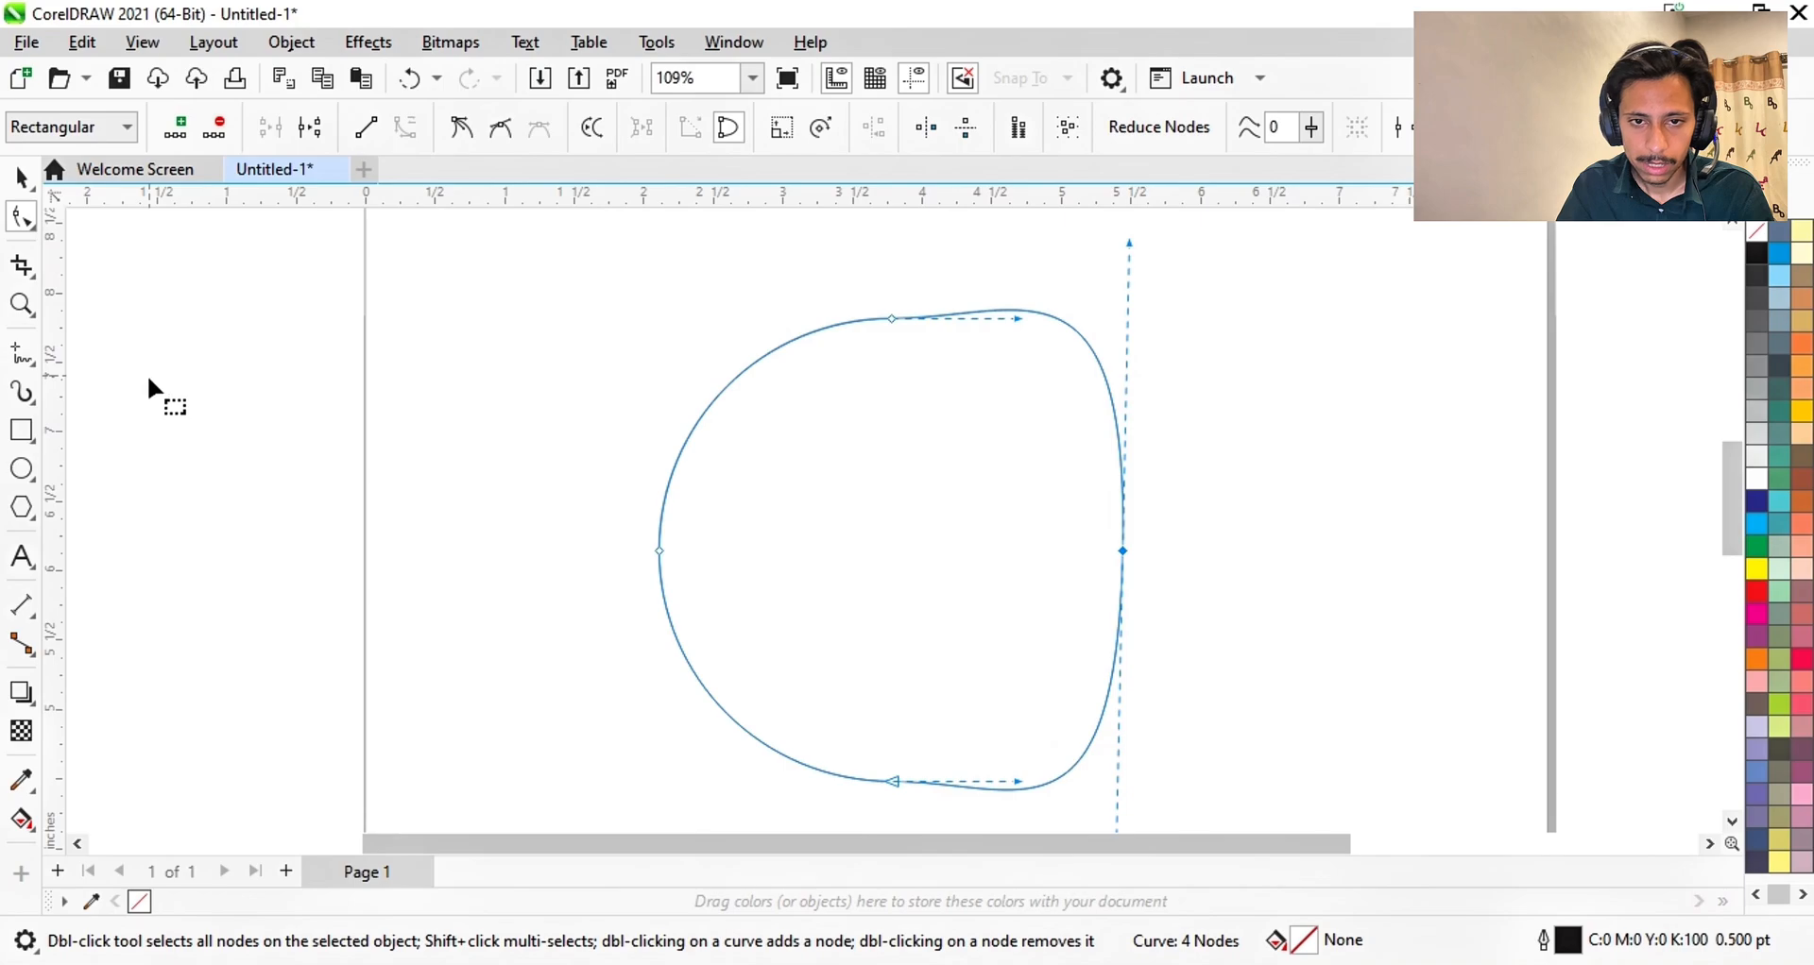
click(21, 178)
key(Delete)
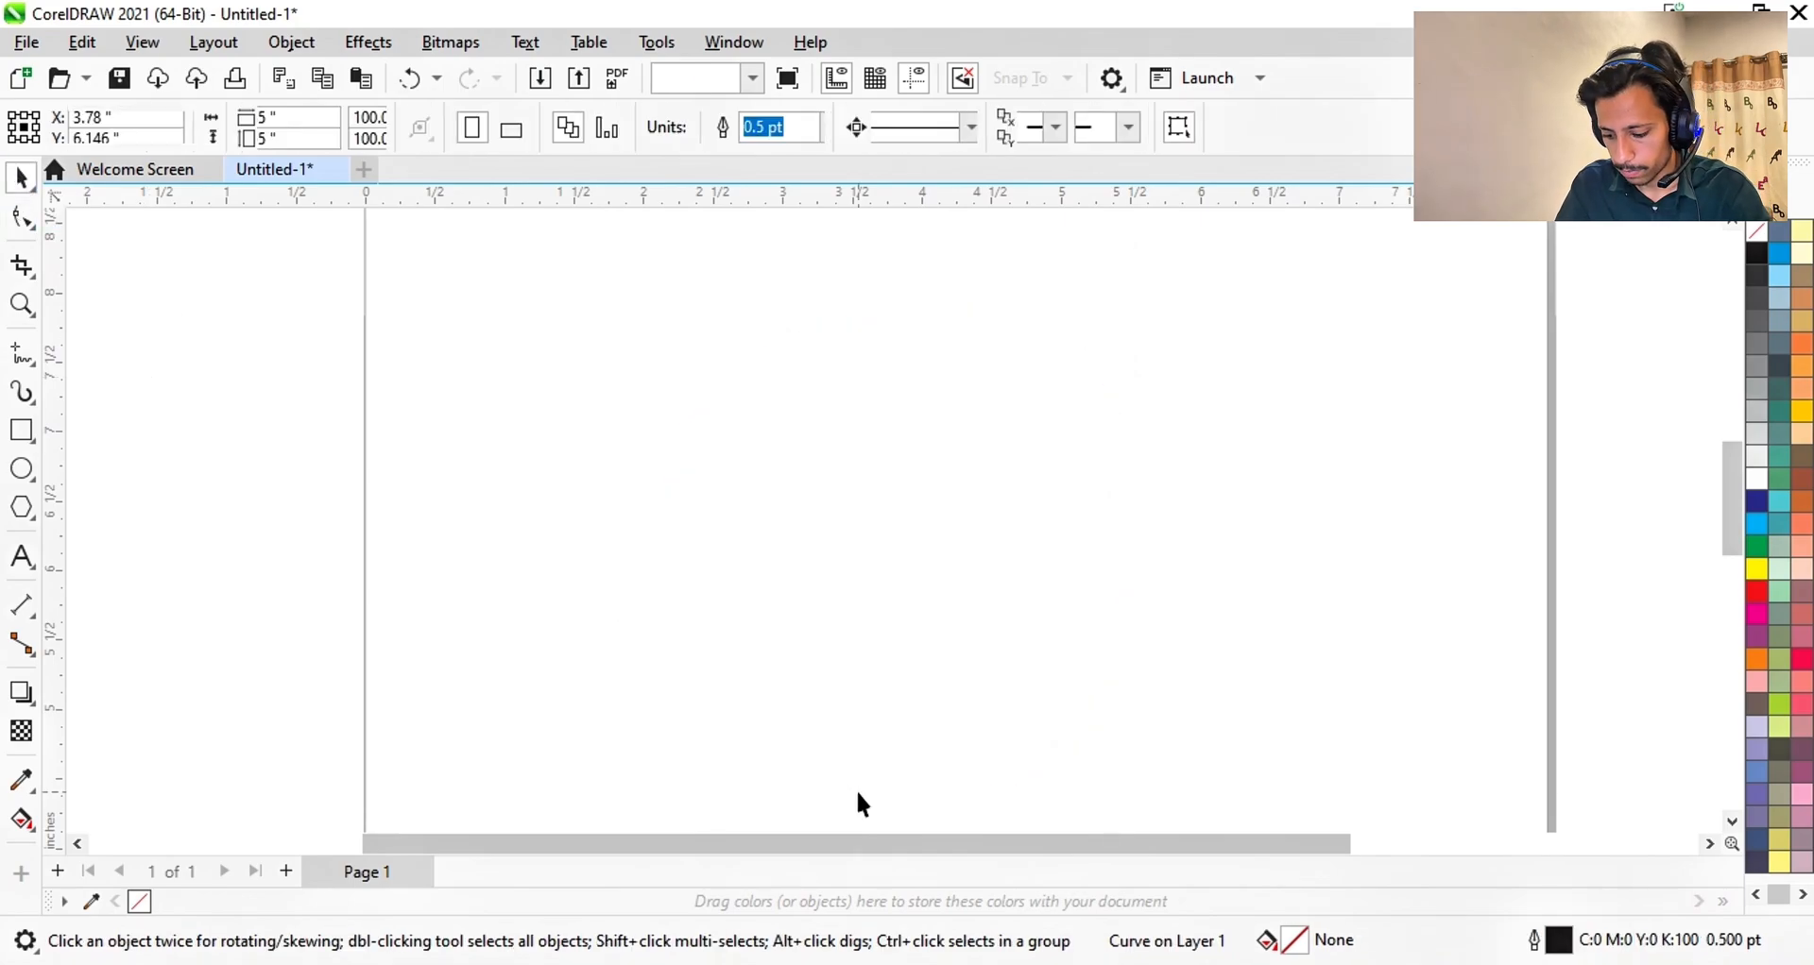
- Draw a circle on the right of the page and convert it to curves
click(21, 467)
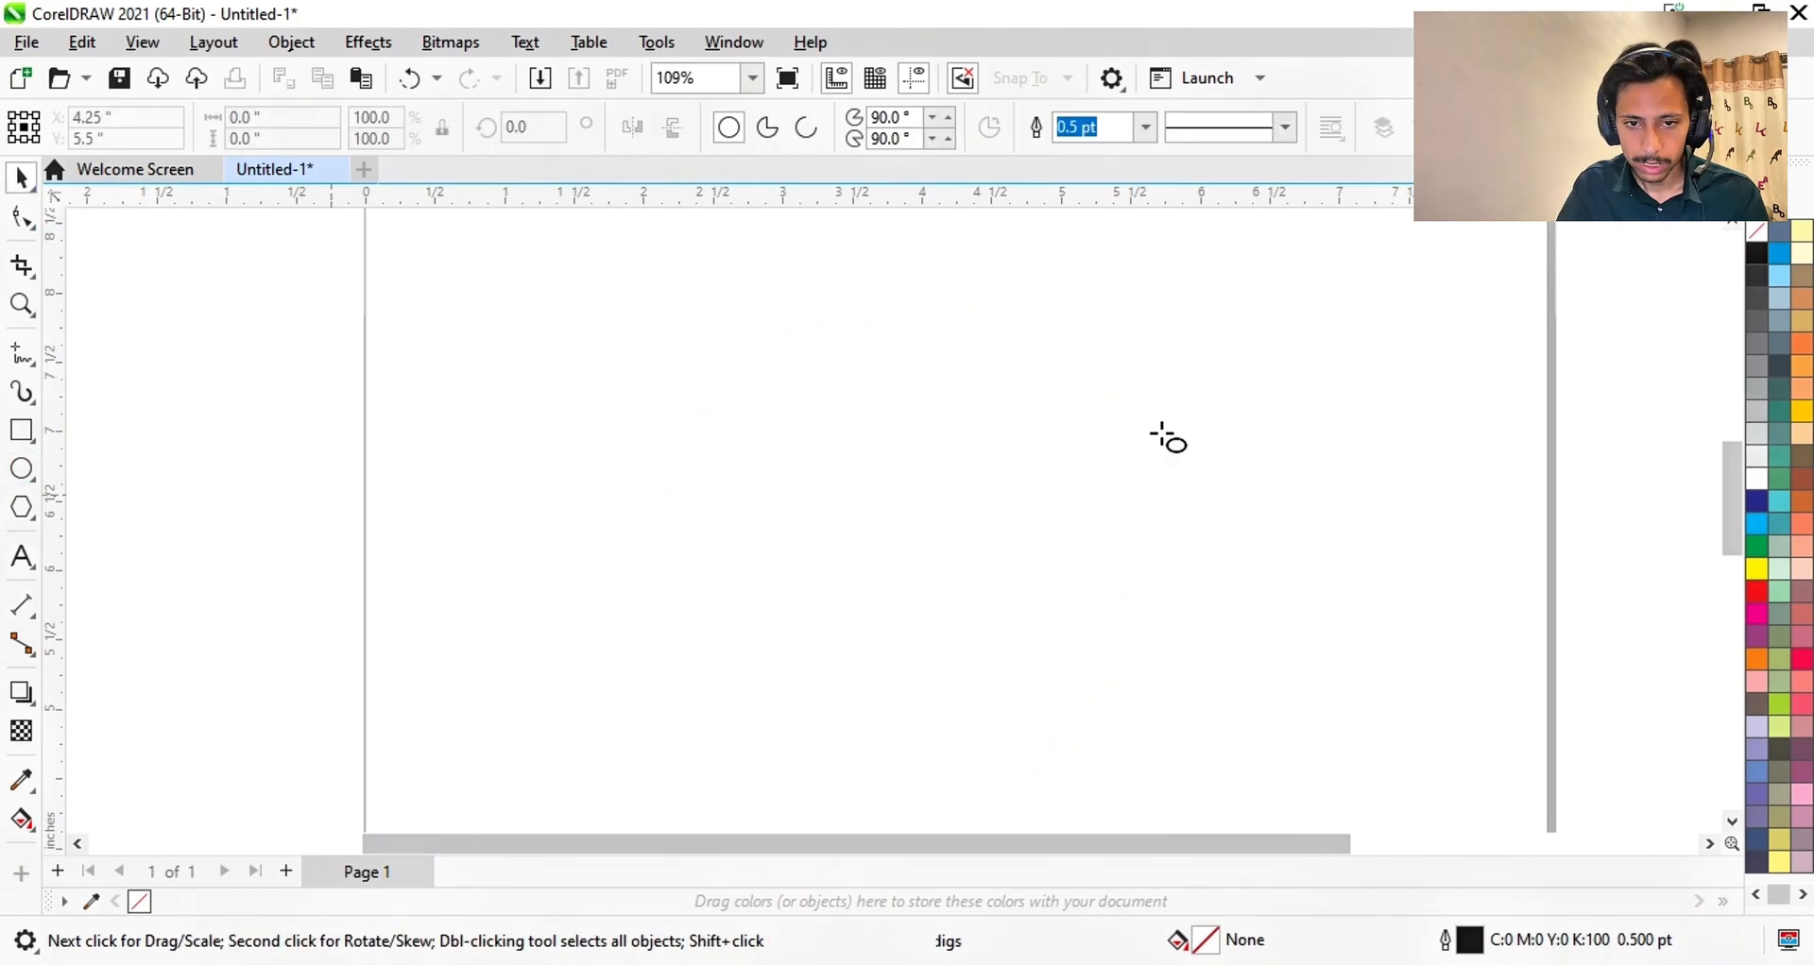
drag(1039, 452, 1143, 554)
drag(1271, 674, 1271, 676)
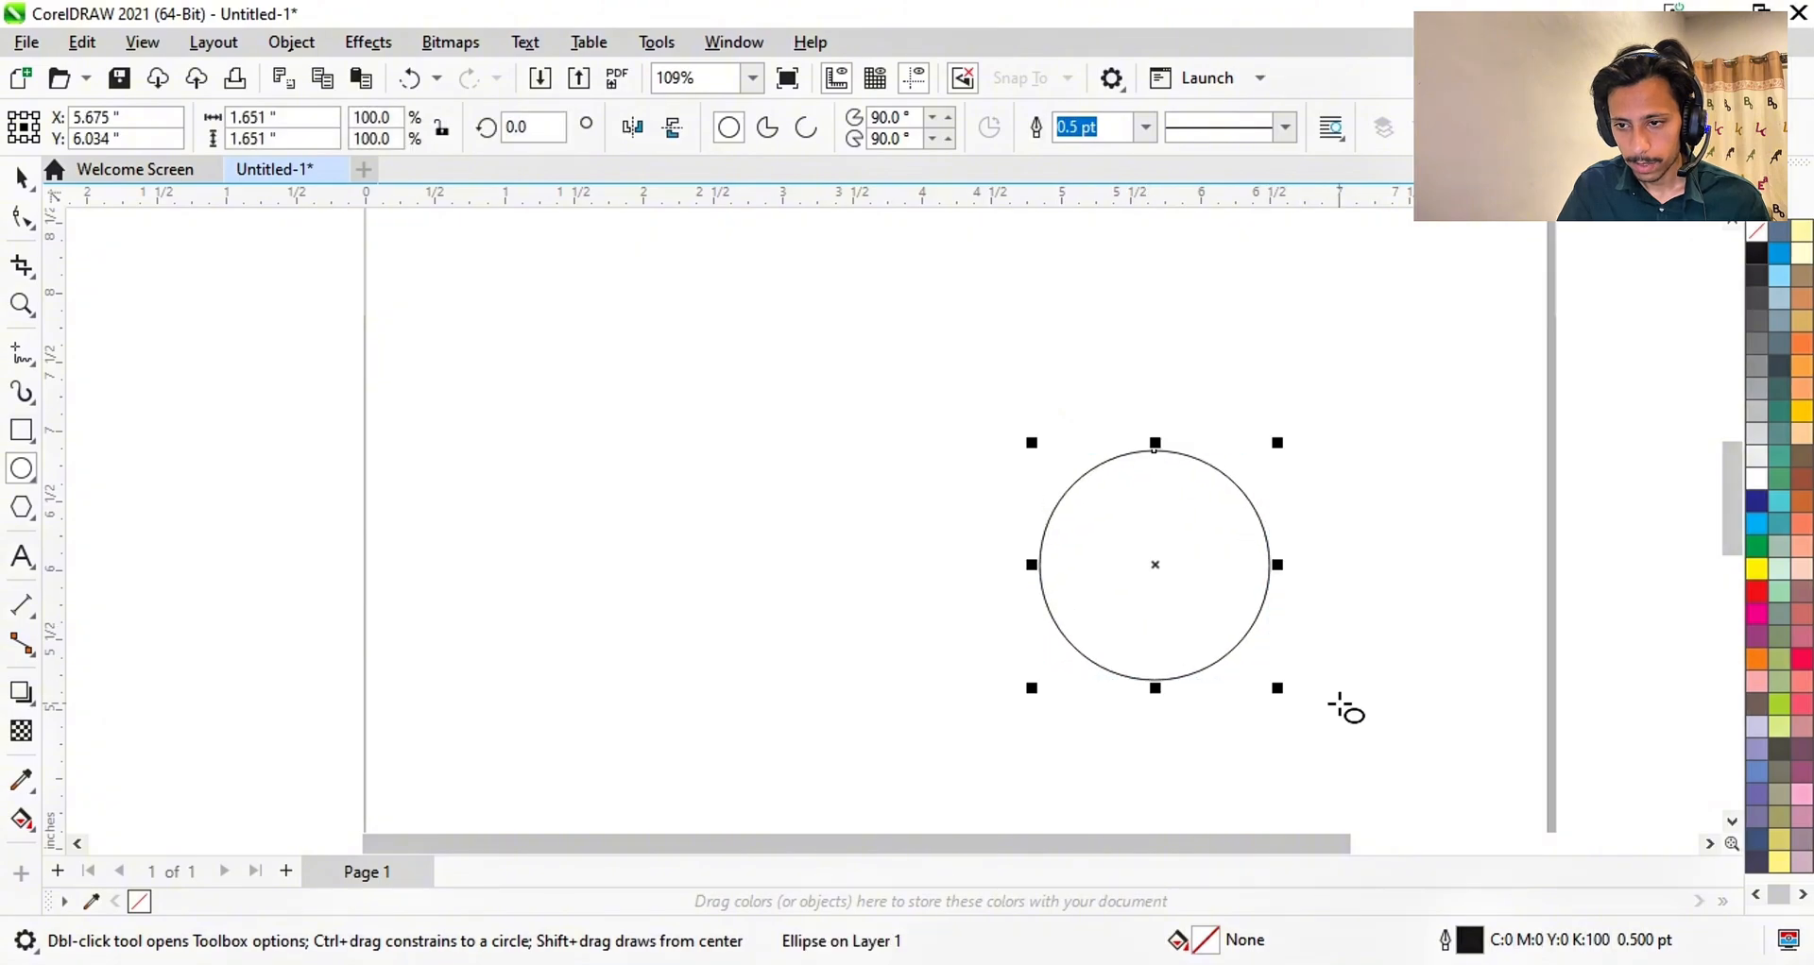
click(20, 217)
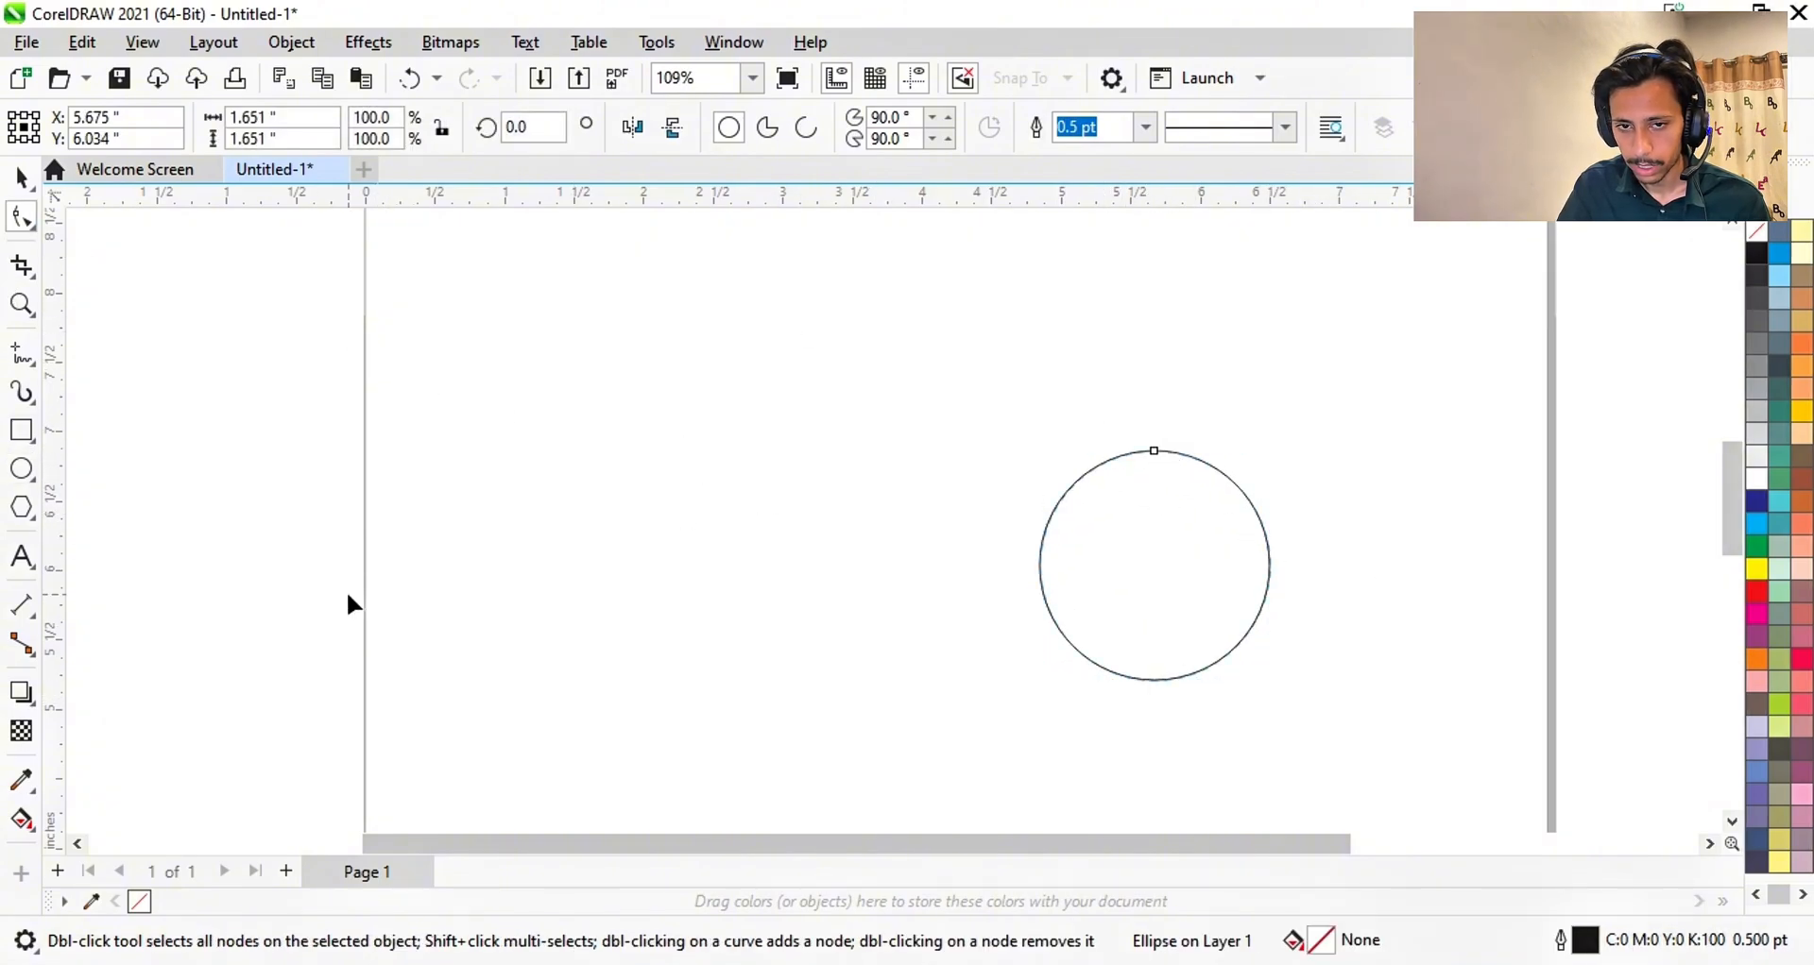
click(21, 177)
key(ctrl+q)
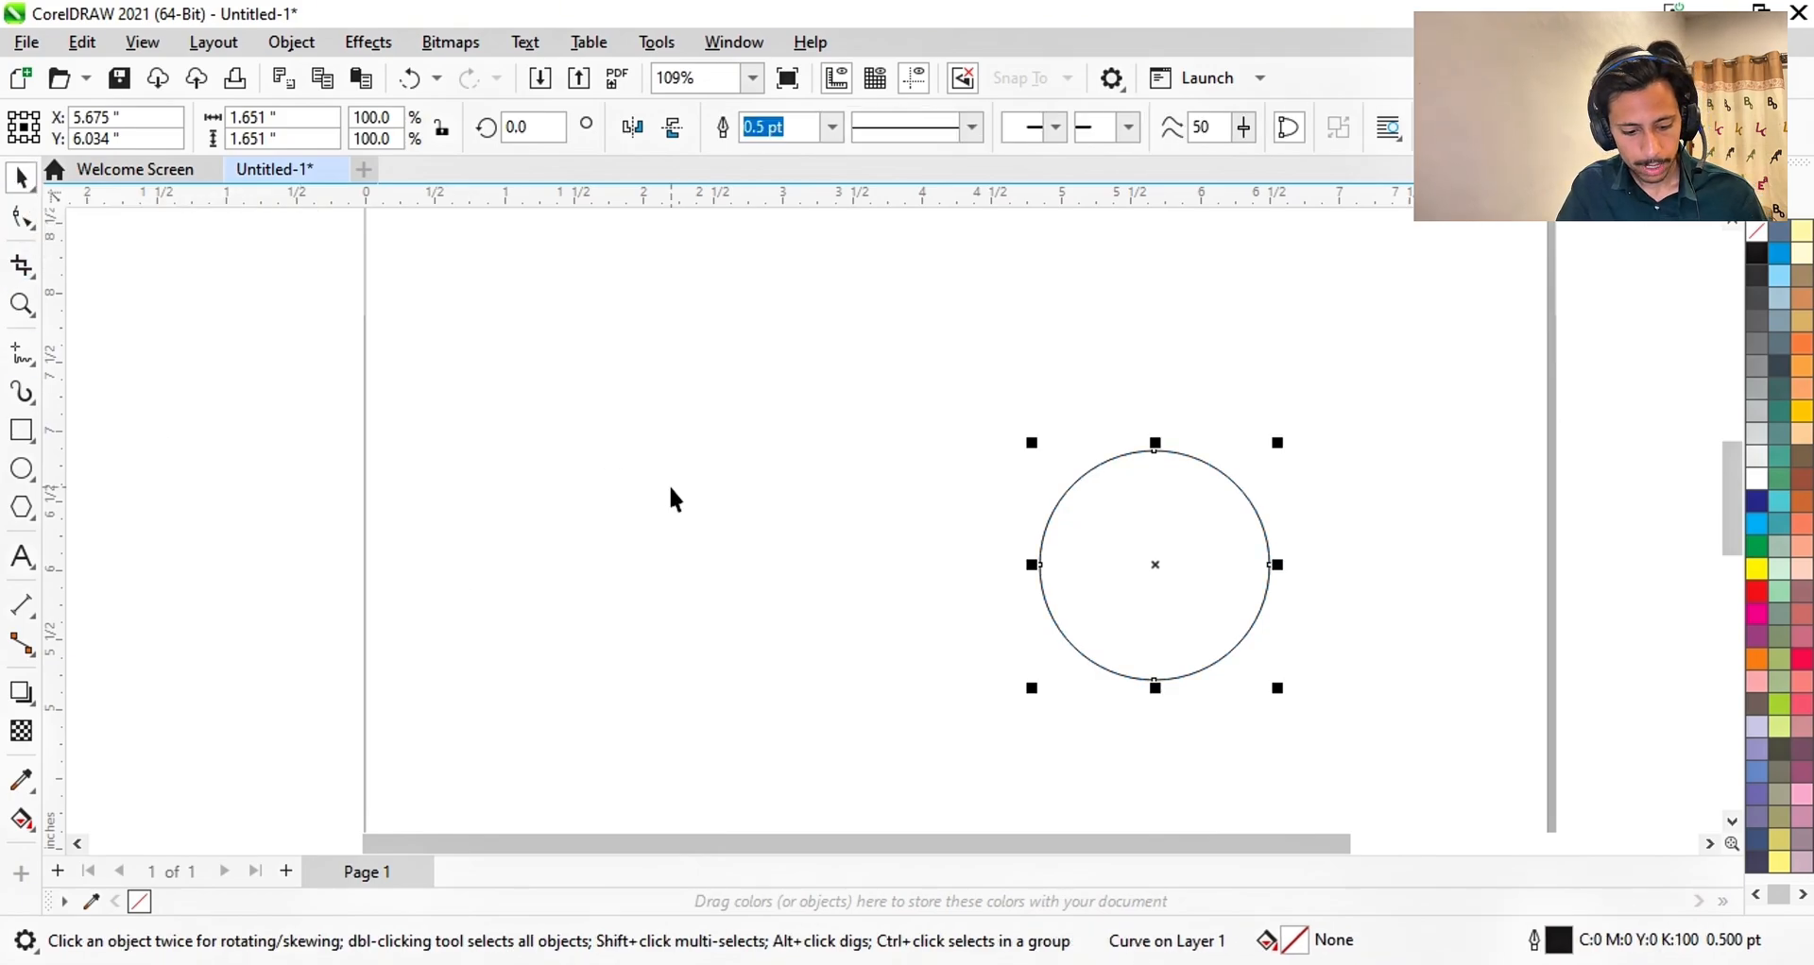
- Pull the curve's bottom node down into a teardrop about 1.651 by 2.564 inches
click(20, 218)
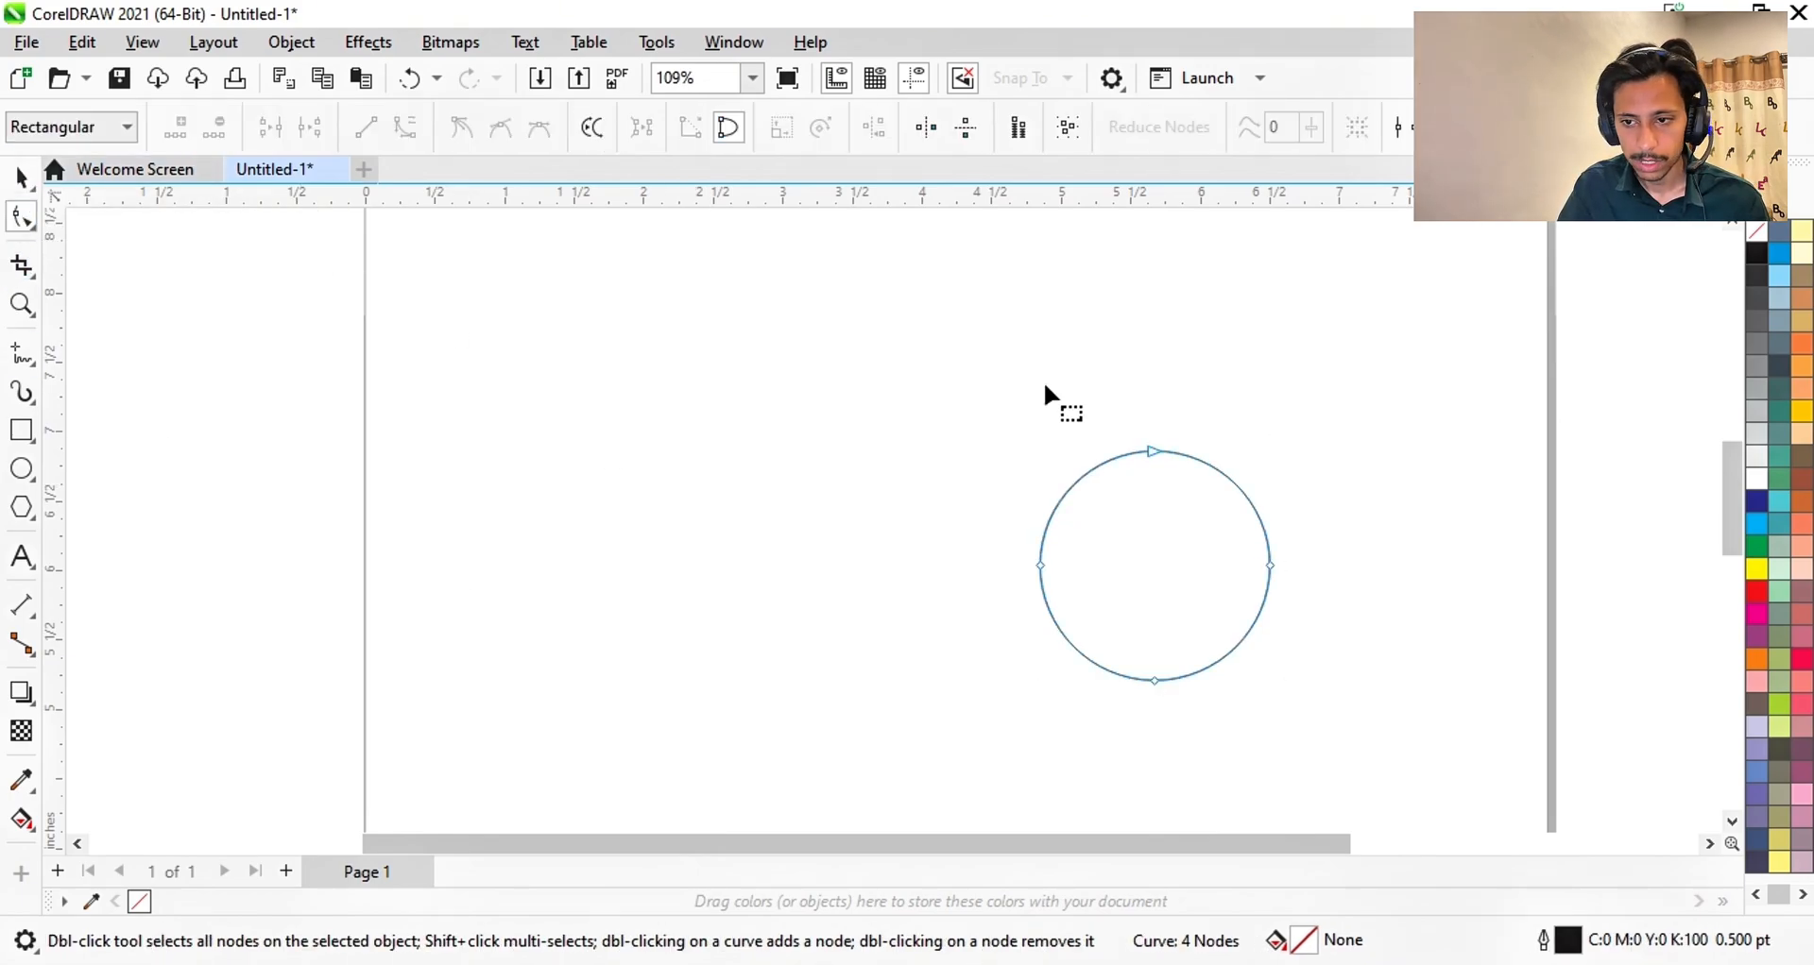
drag(1133, 452, 1152, 324)
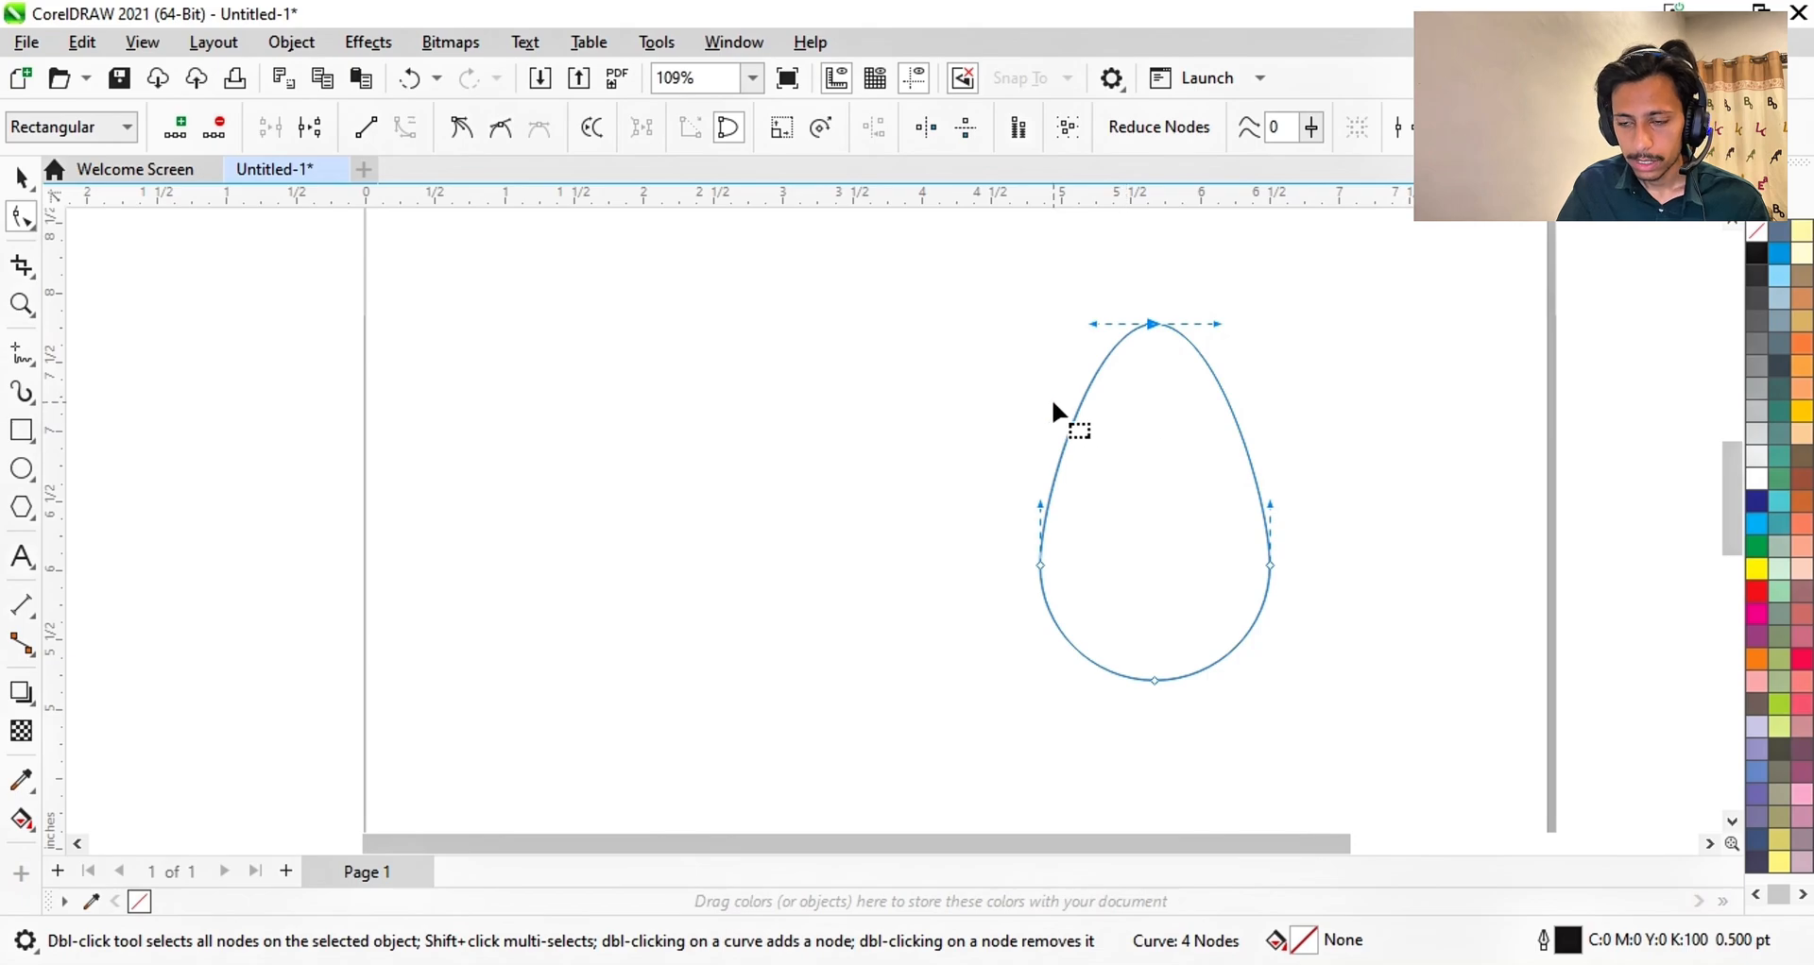
key(ctrl+z)
scroll(1176, 378, down, 3)
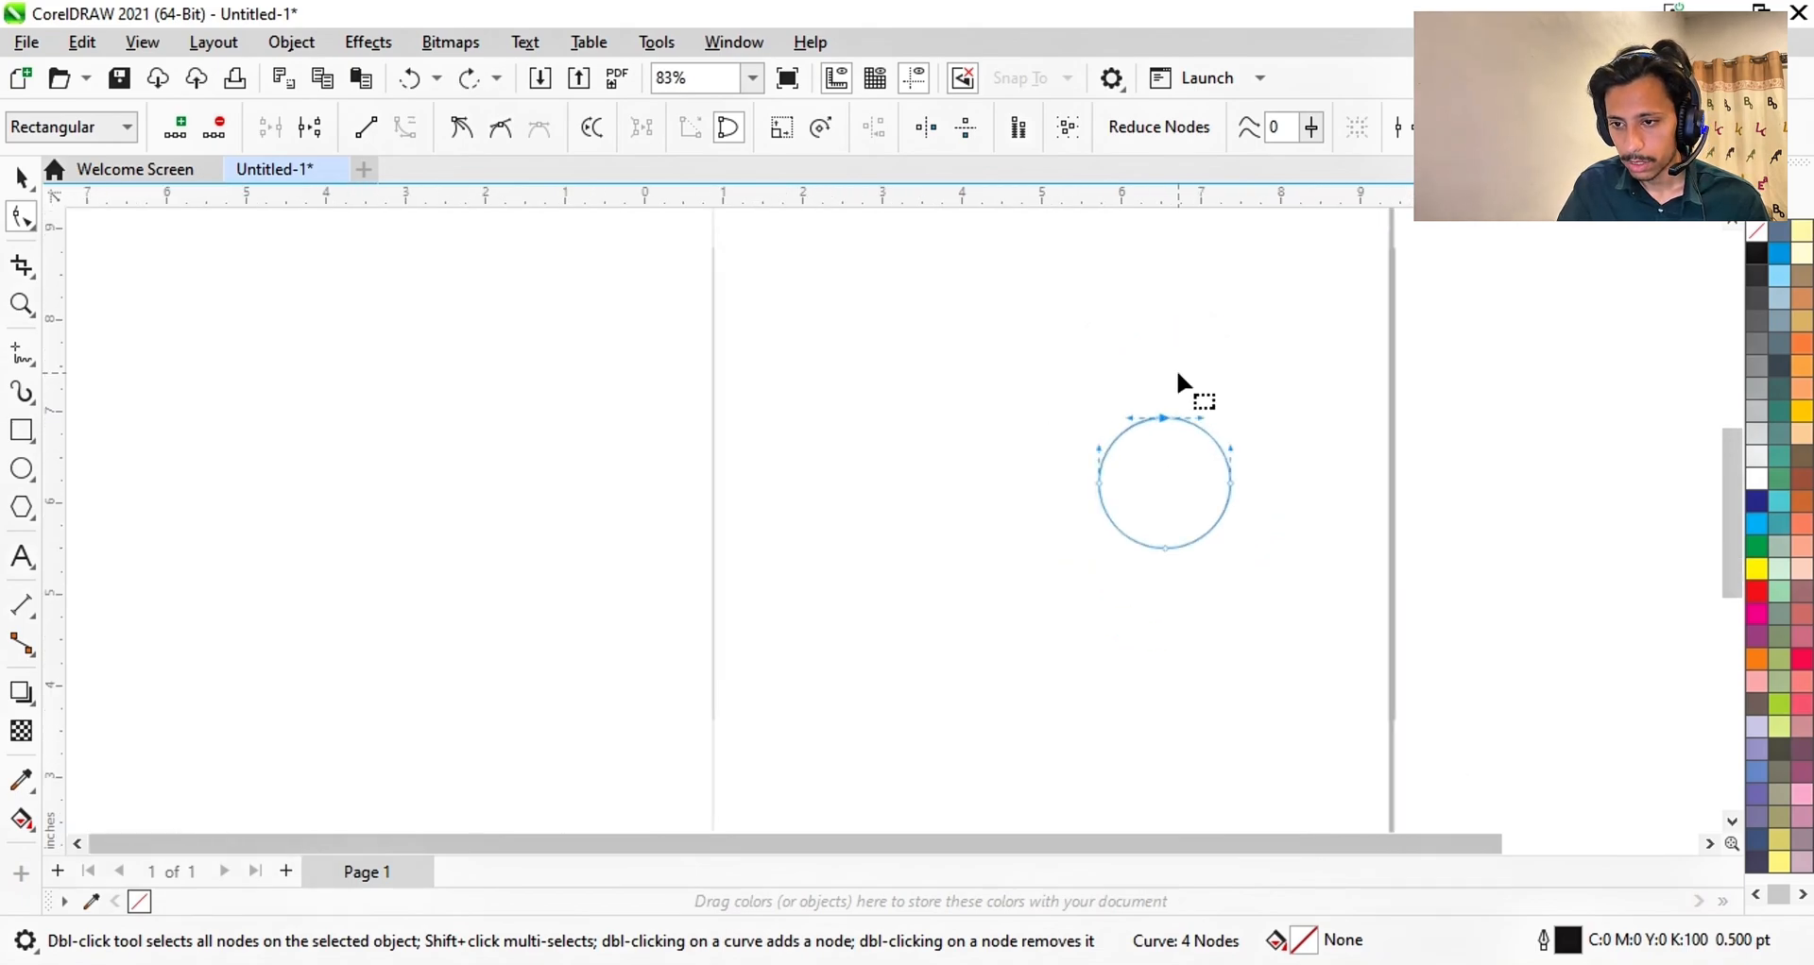
scroll(1164, 510, up, 4)
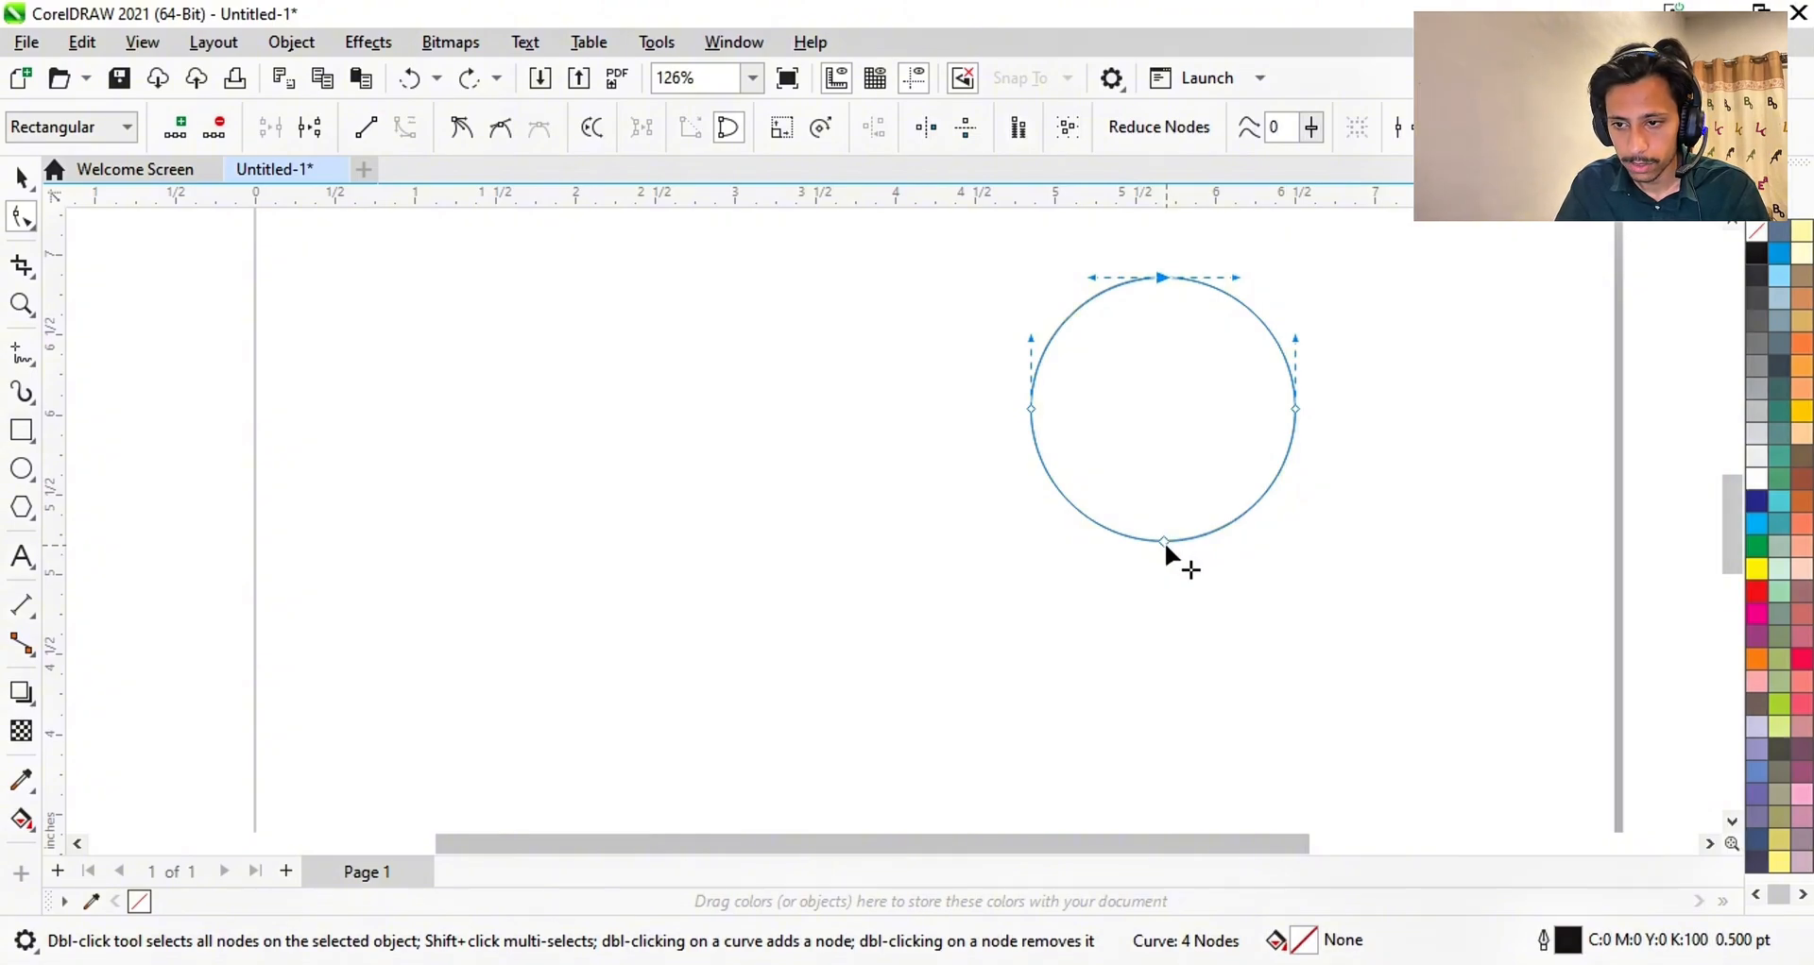
drag(1163, 541, 1213, 687)
click(1382, 575)
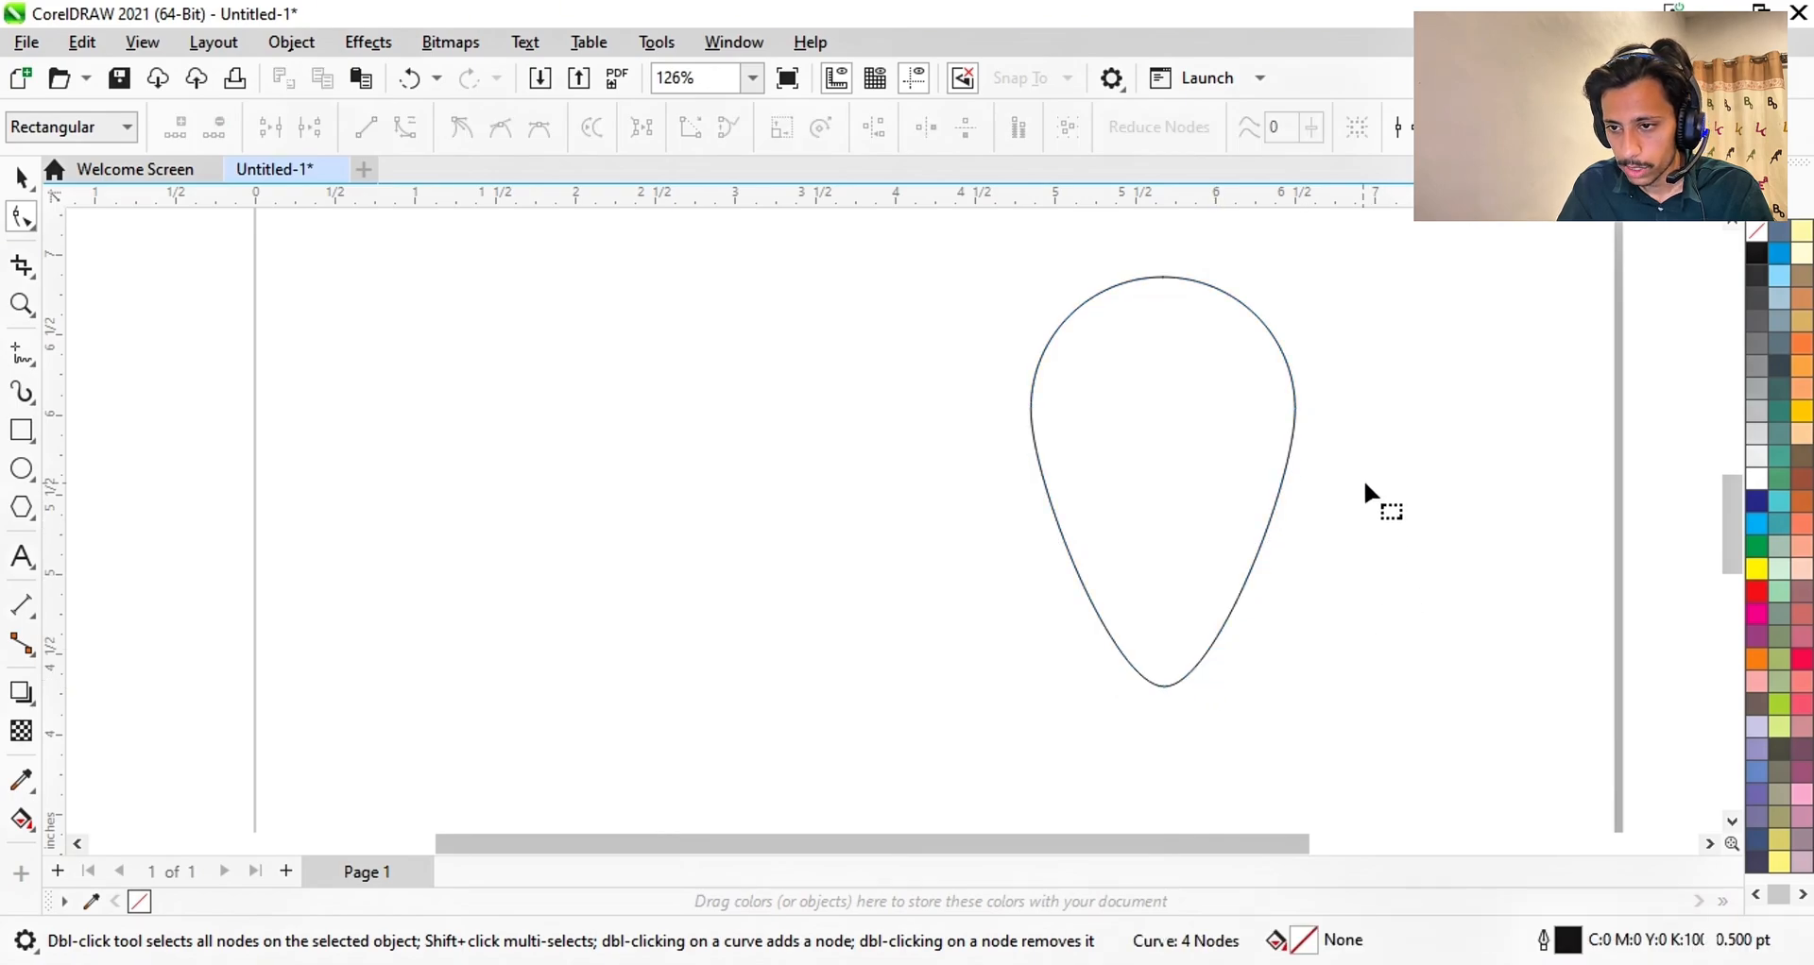
click(1272, 530)
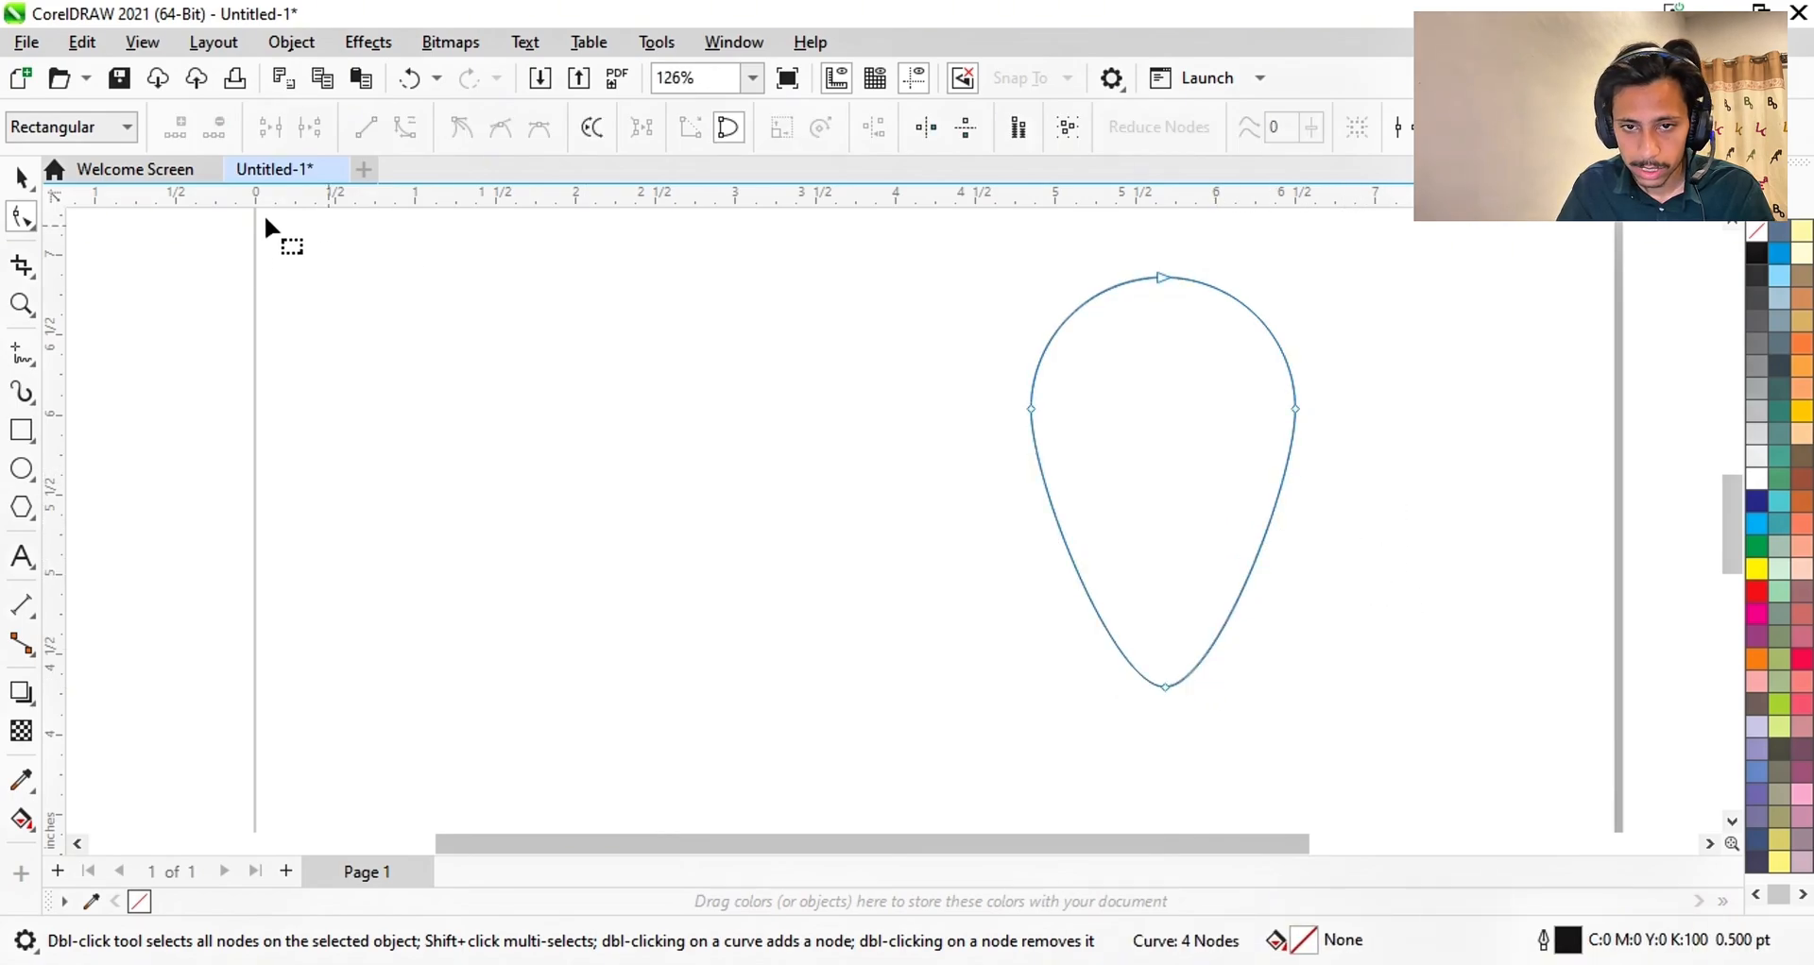
click(34, 465)
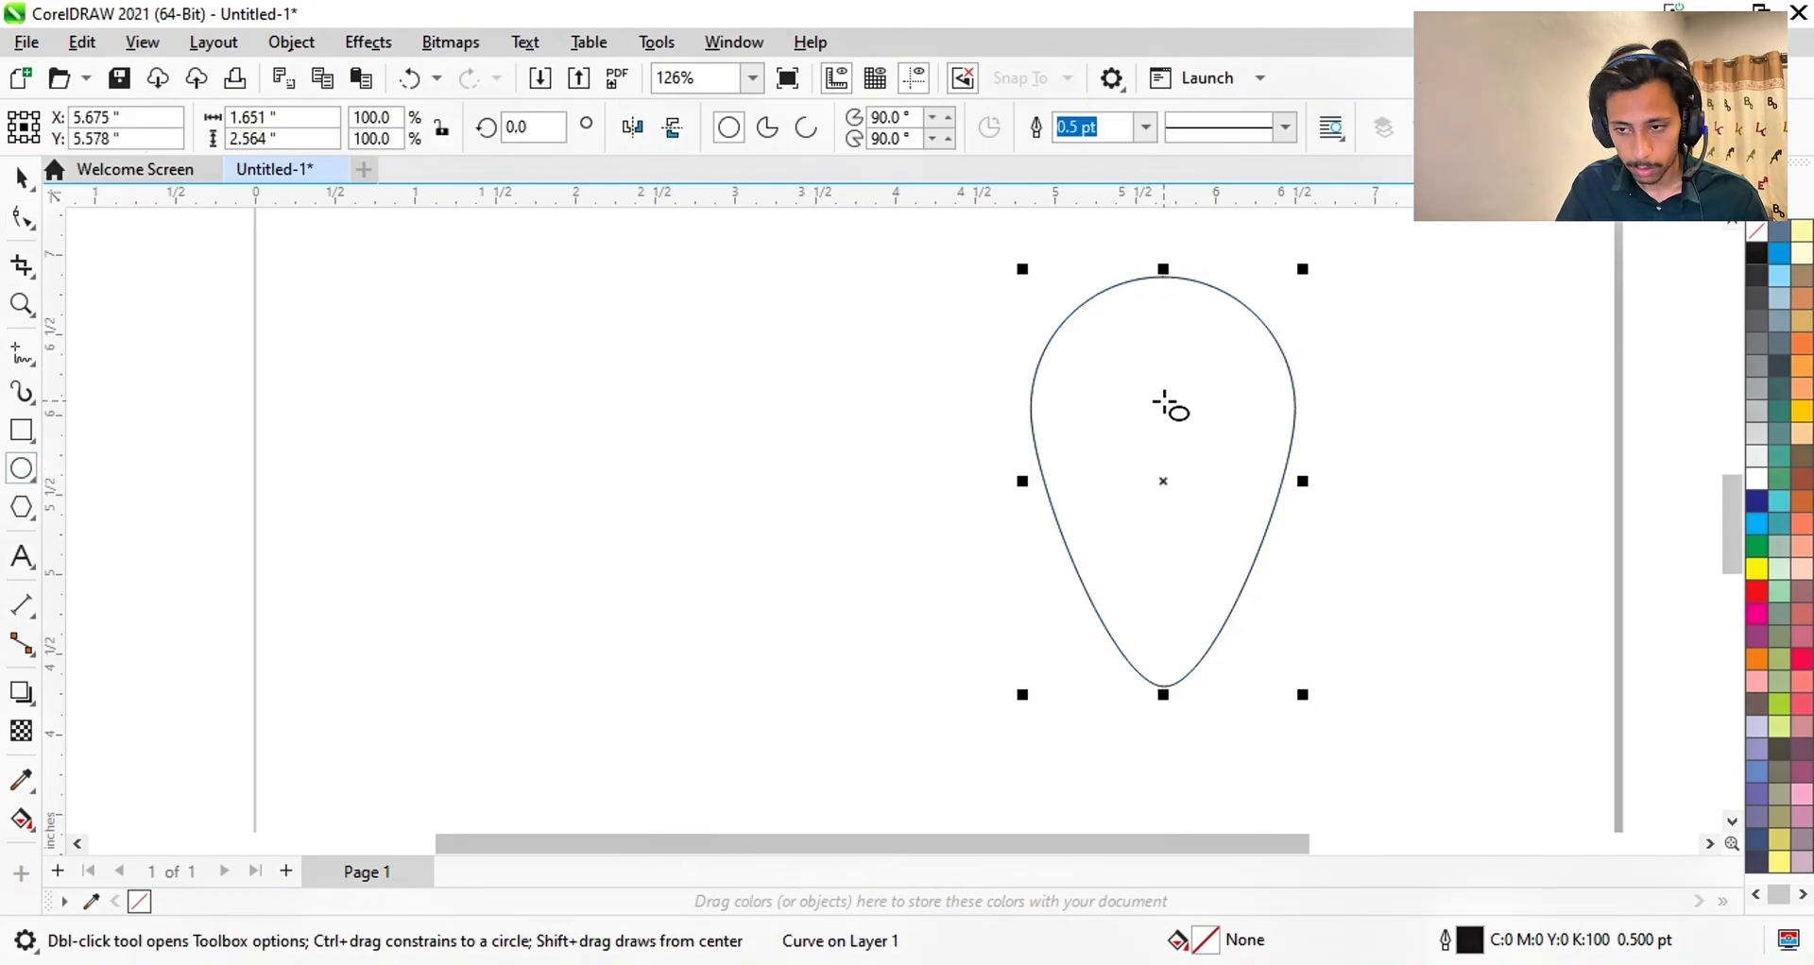
- Draw a 0.946-inch circle and place it inside the teardrop's upper bulge
drag(1145, 369, 1251, 520)
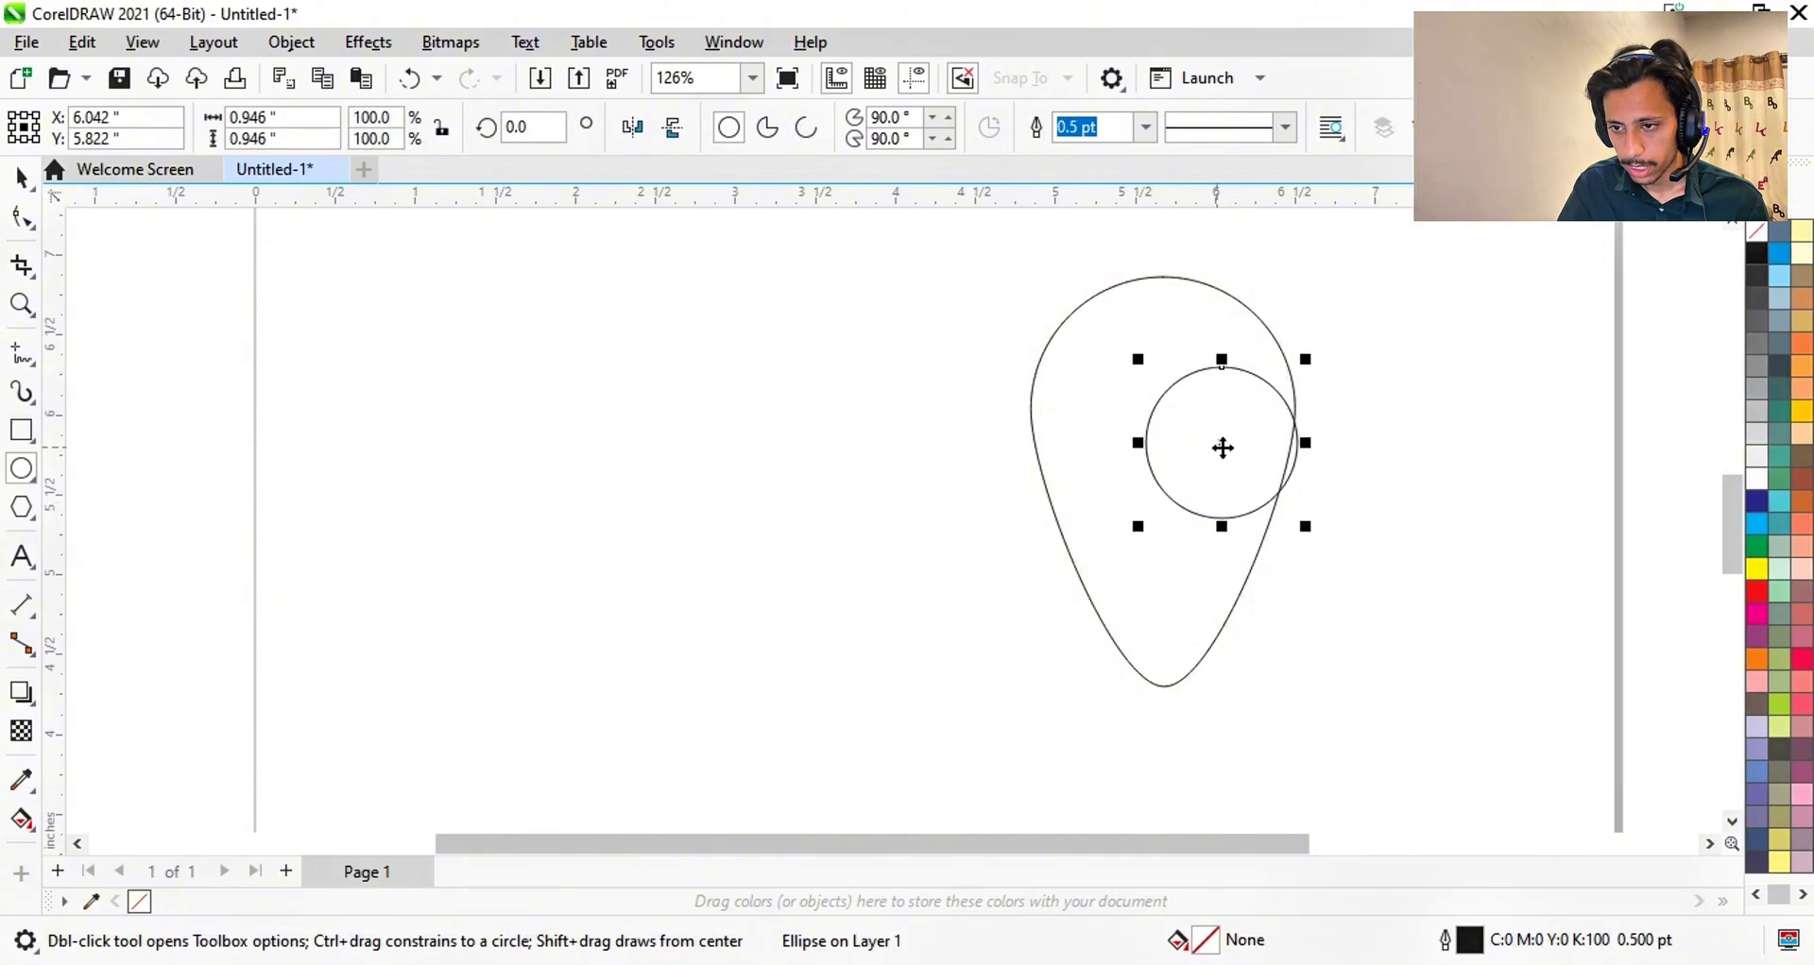
drag(1226, 442, 1167, 401)
scroll(1257, 446, up, 1)
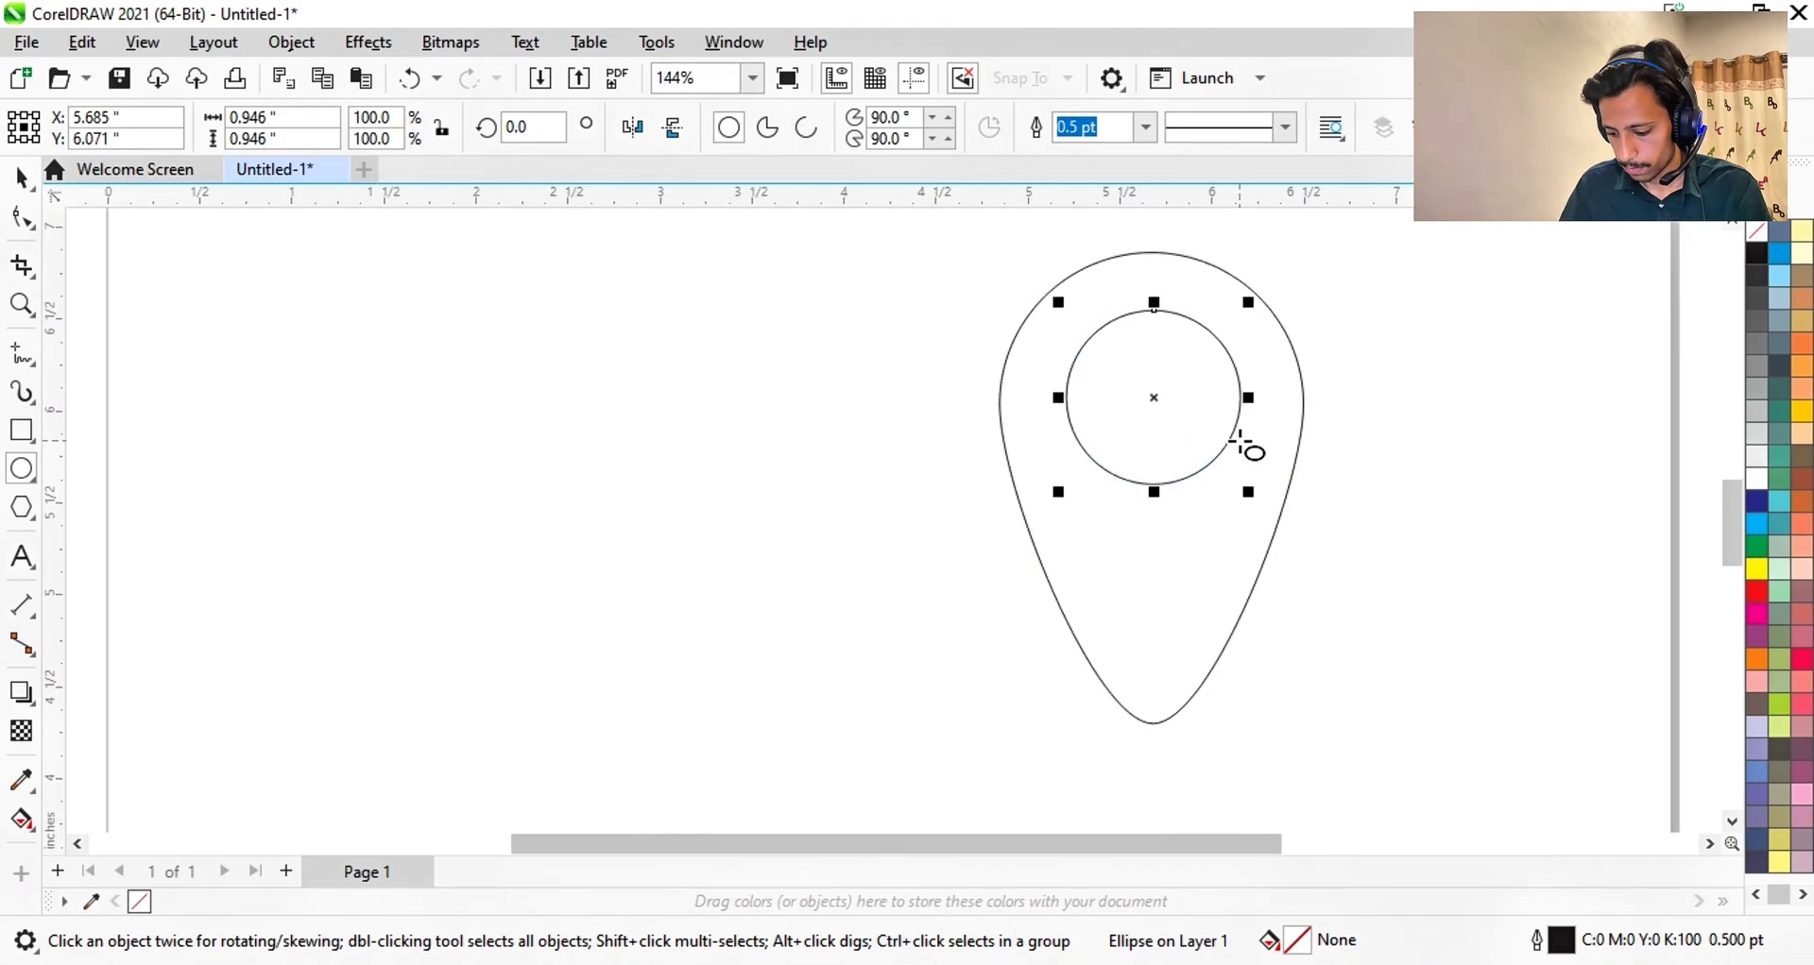
key(ctrl+a)
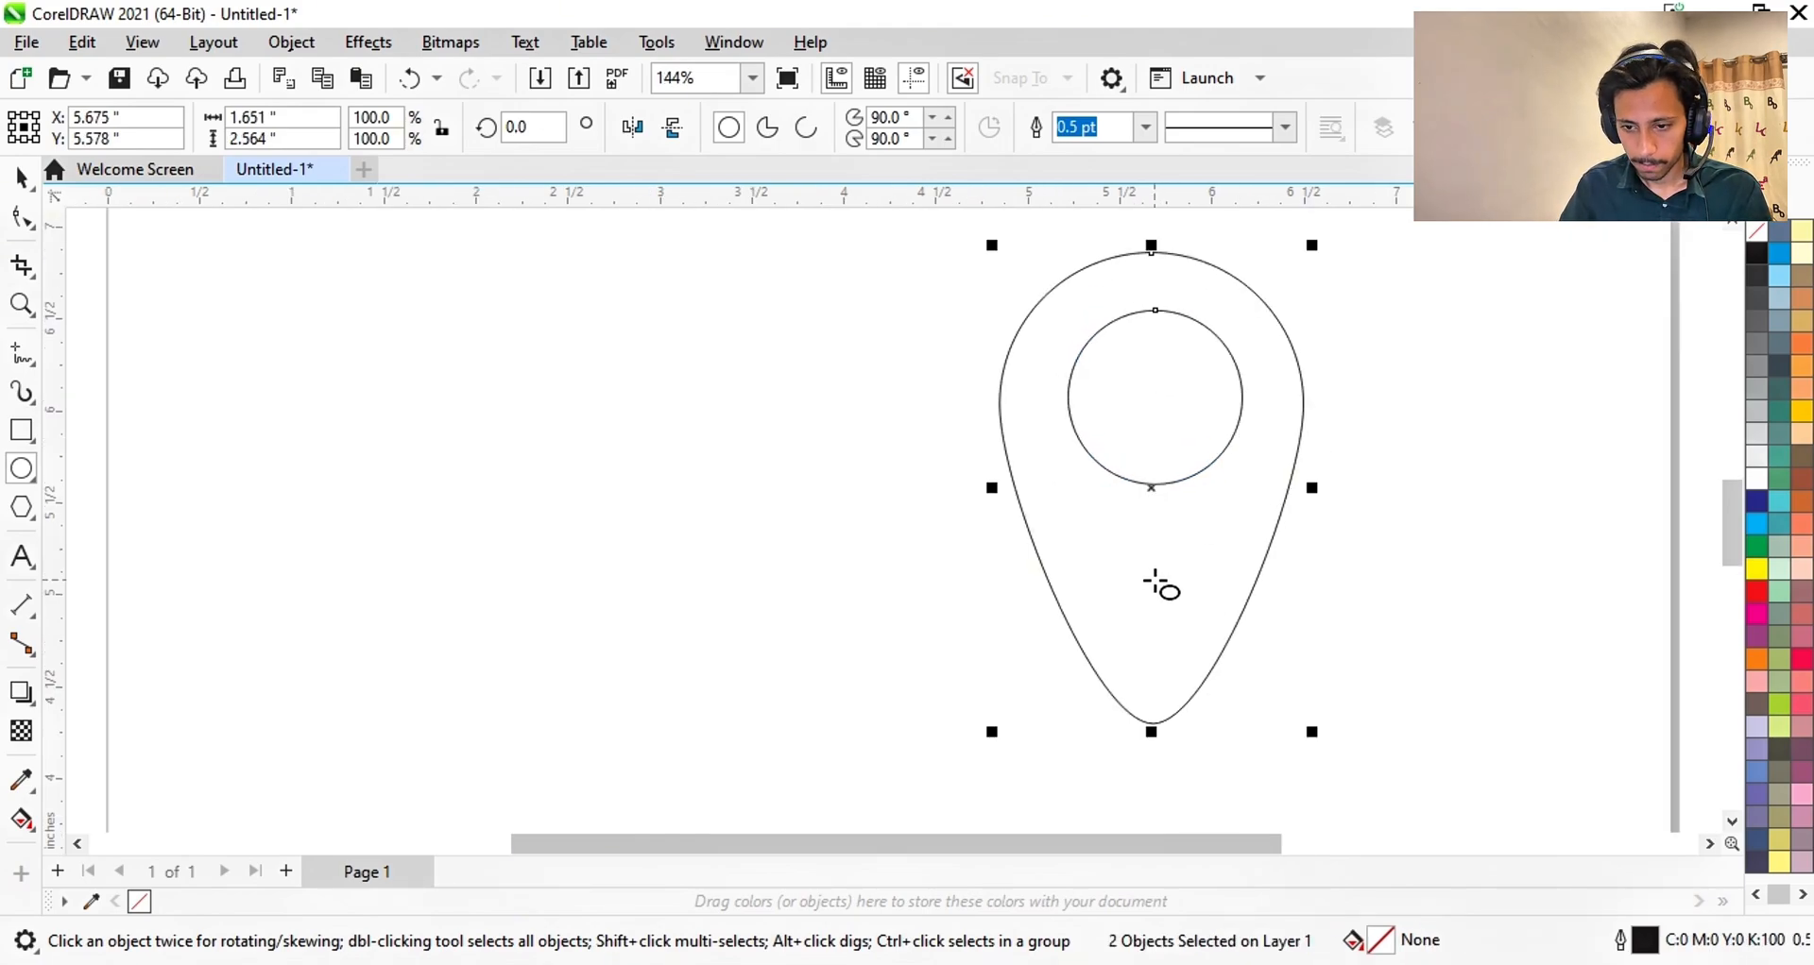
key(Escape)
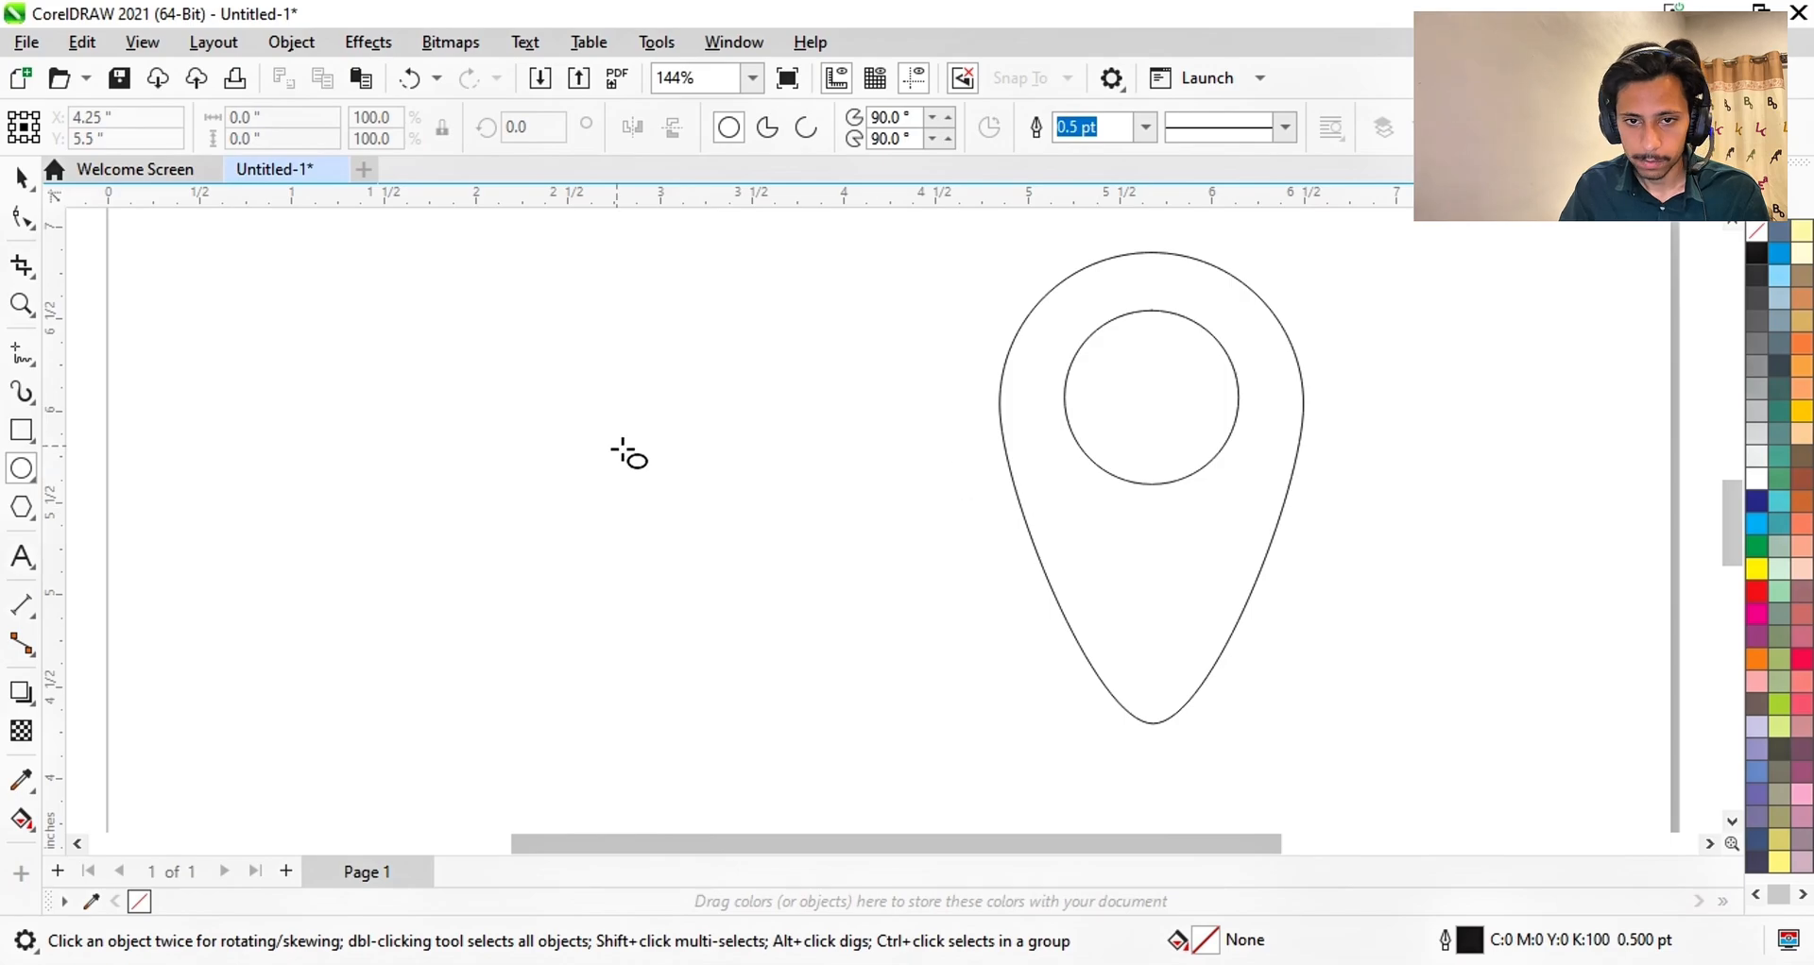
click(21, 177)
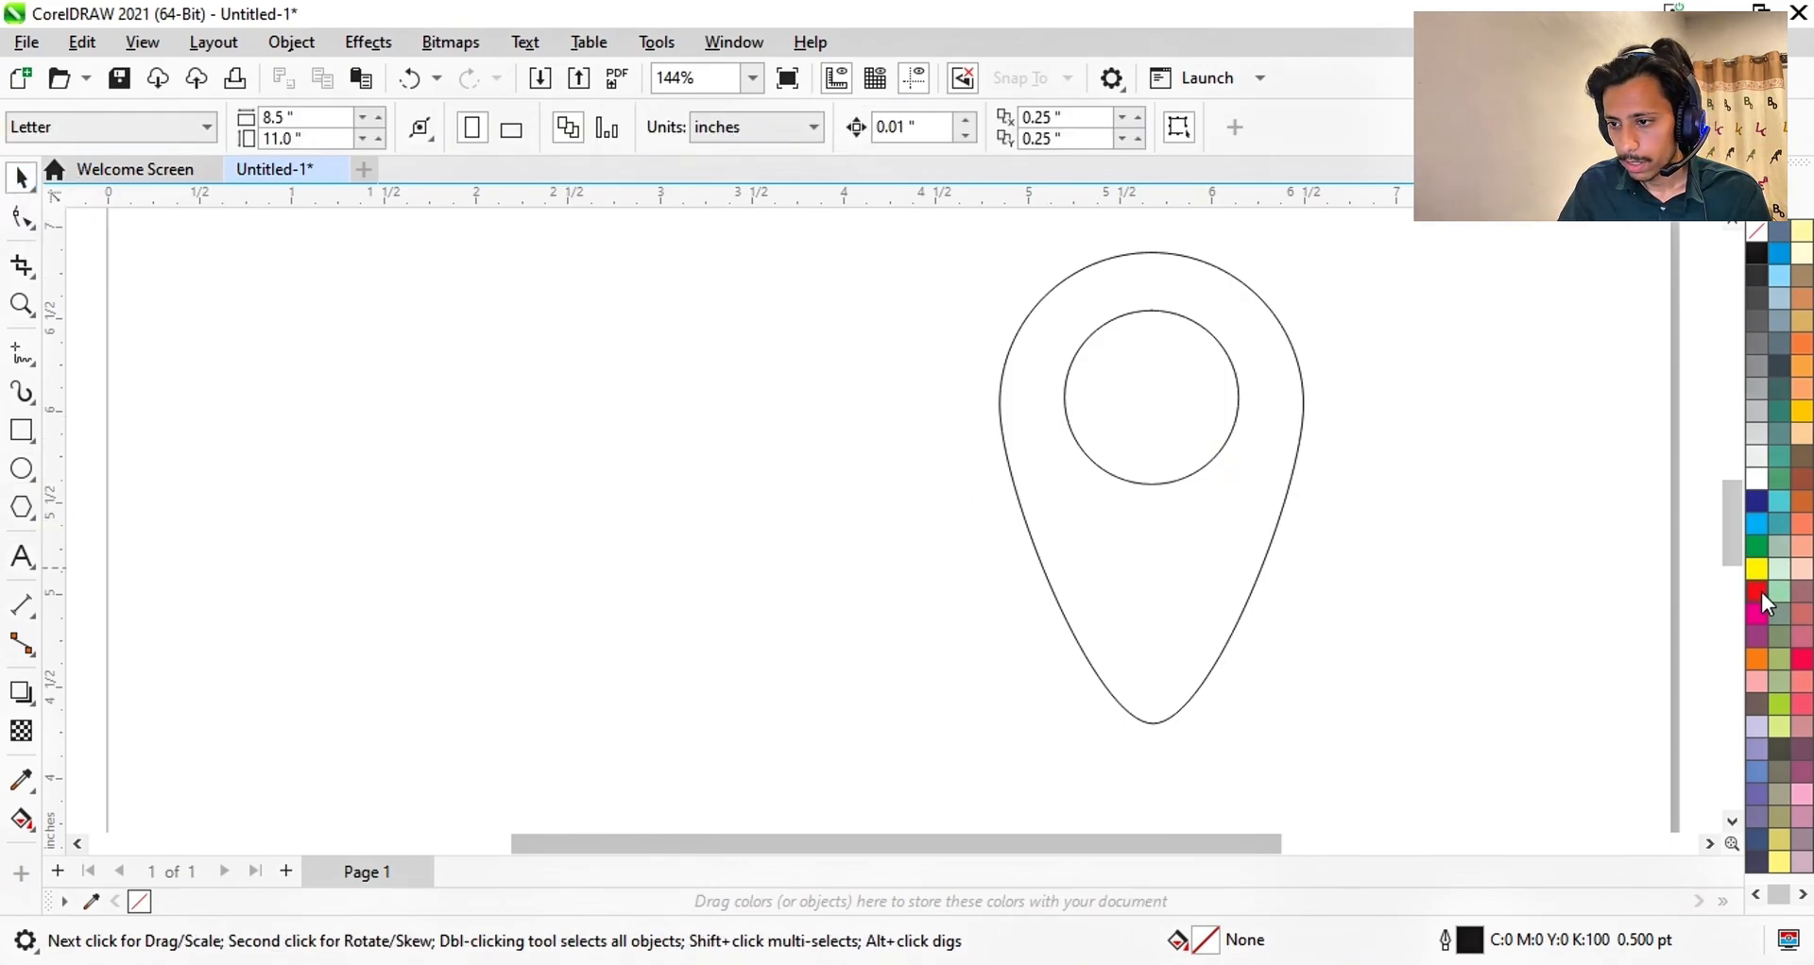
- Fill the teardrop red and the inner circle white
click(1141, 588)
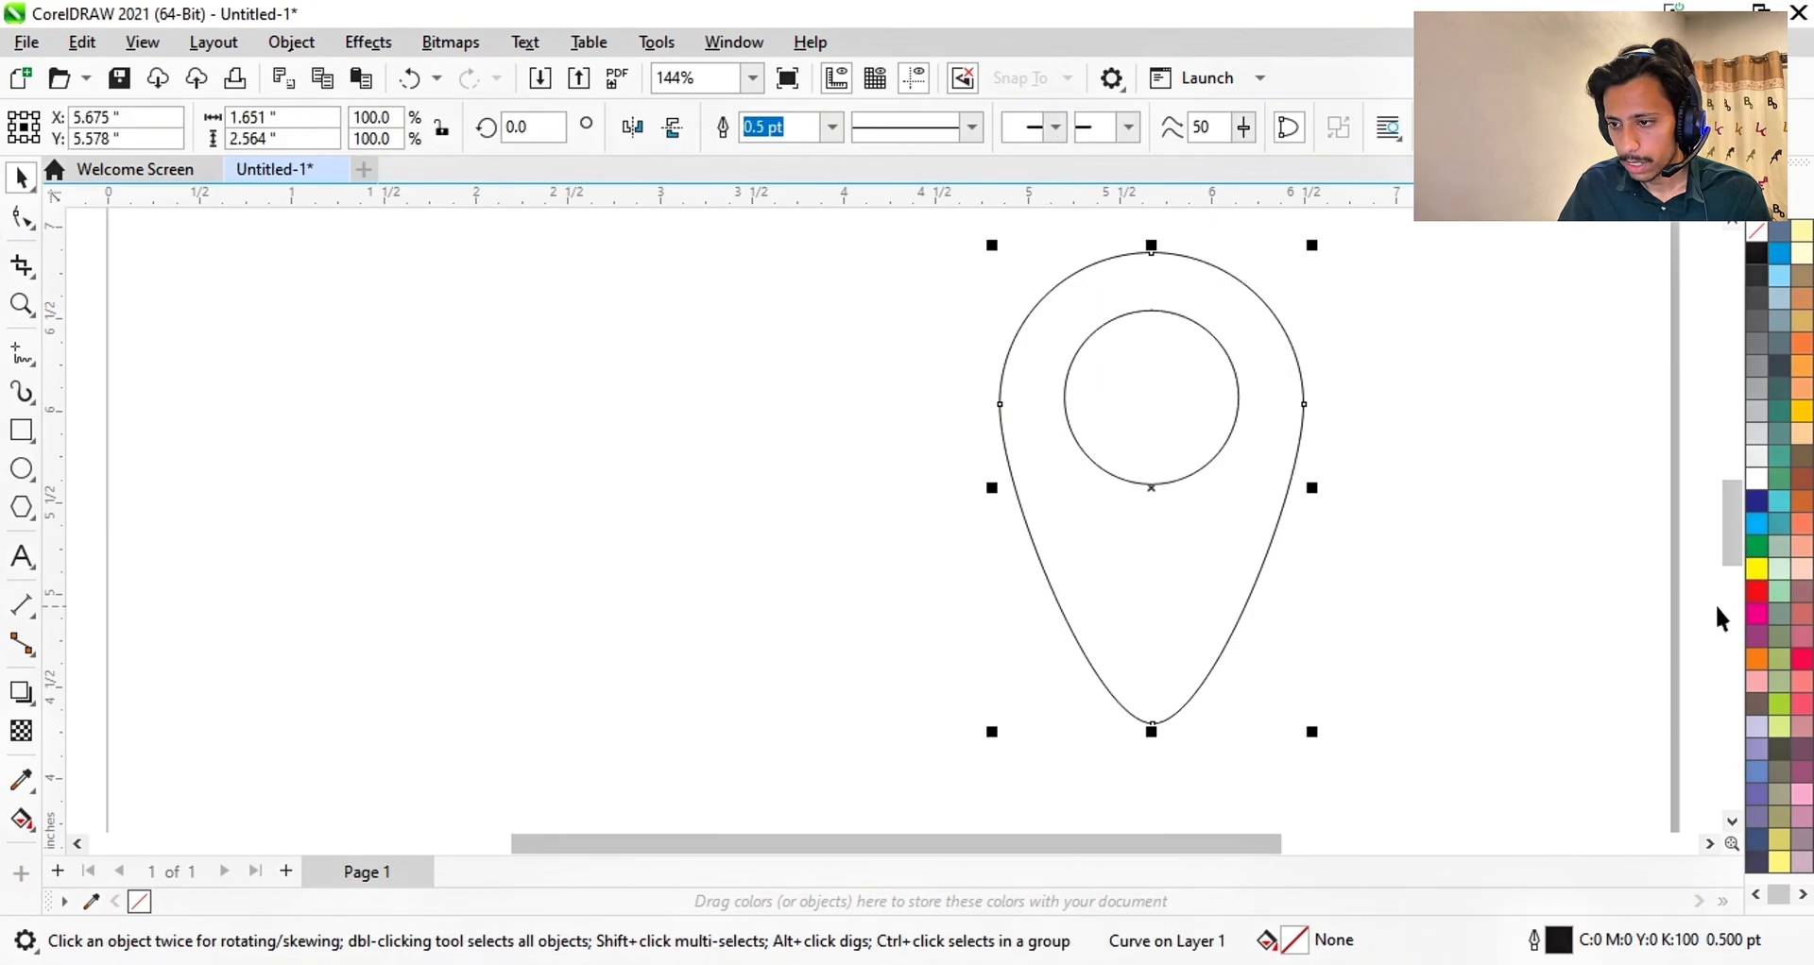
click(1756, 593)
click(1105, 417)
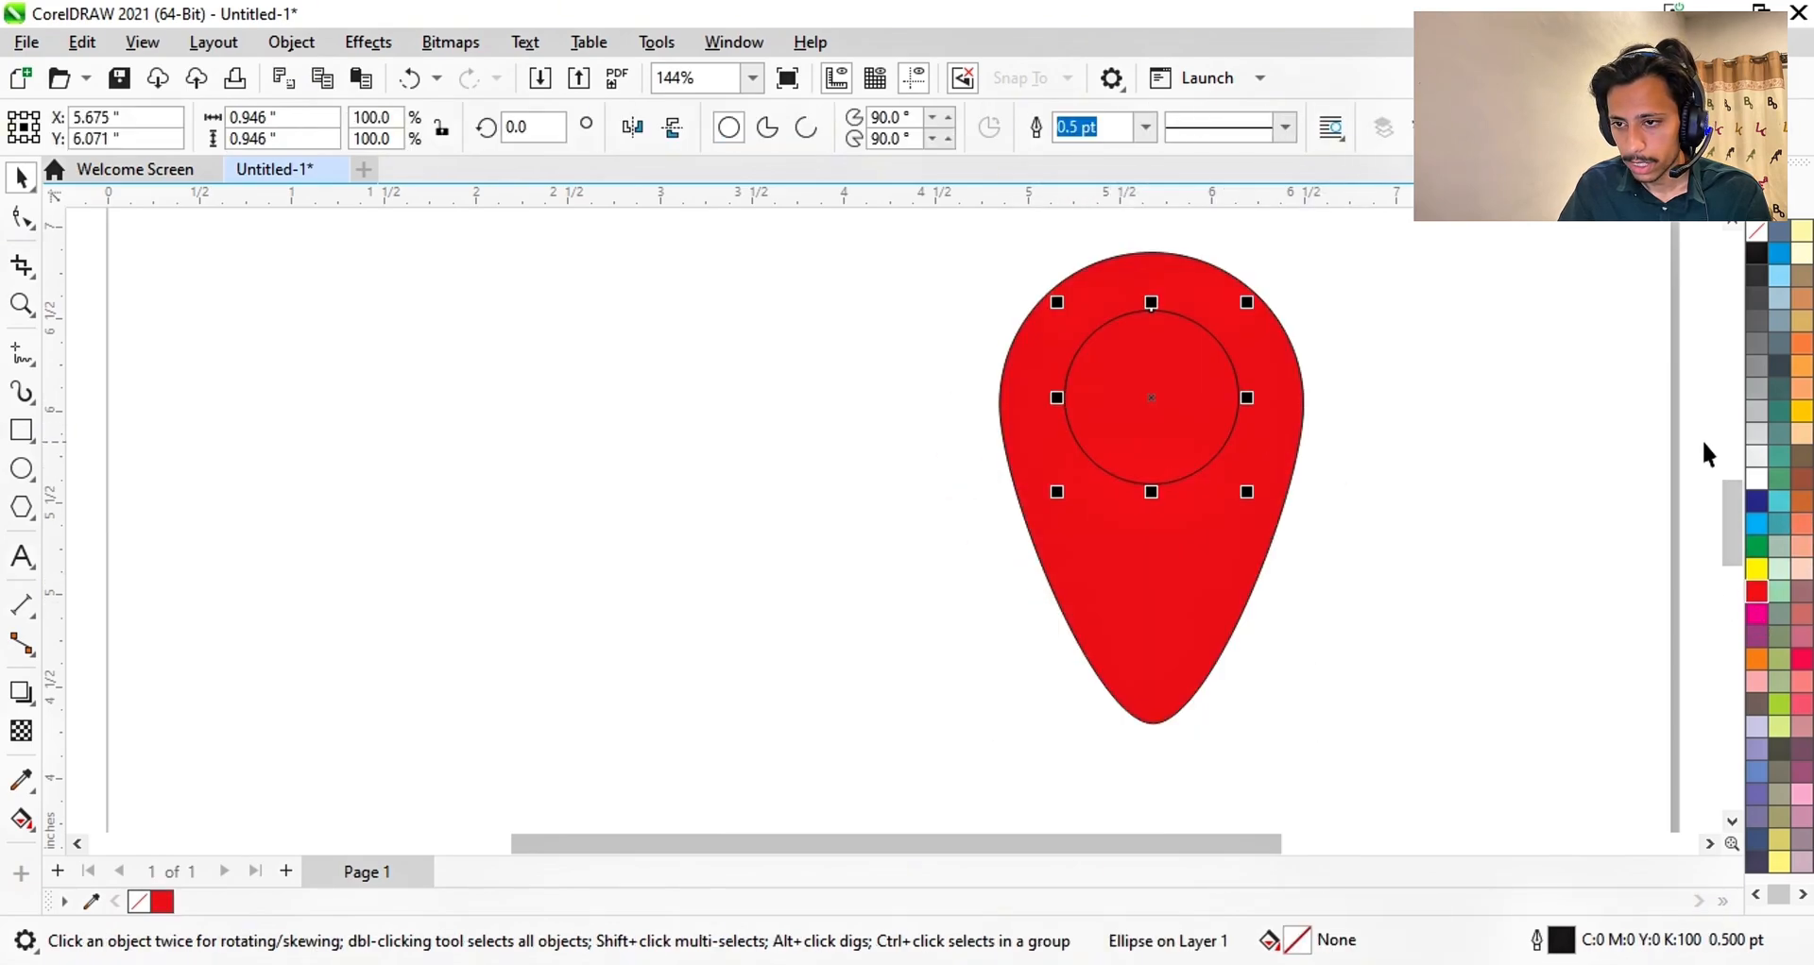
click(1756, 479)
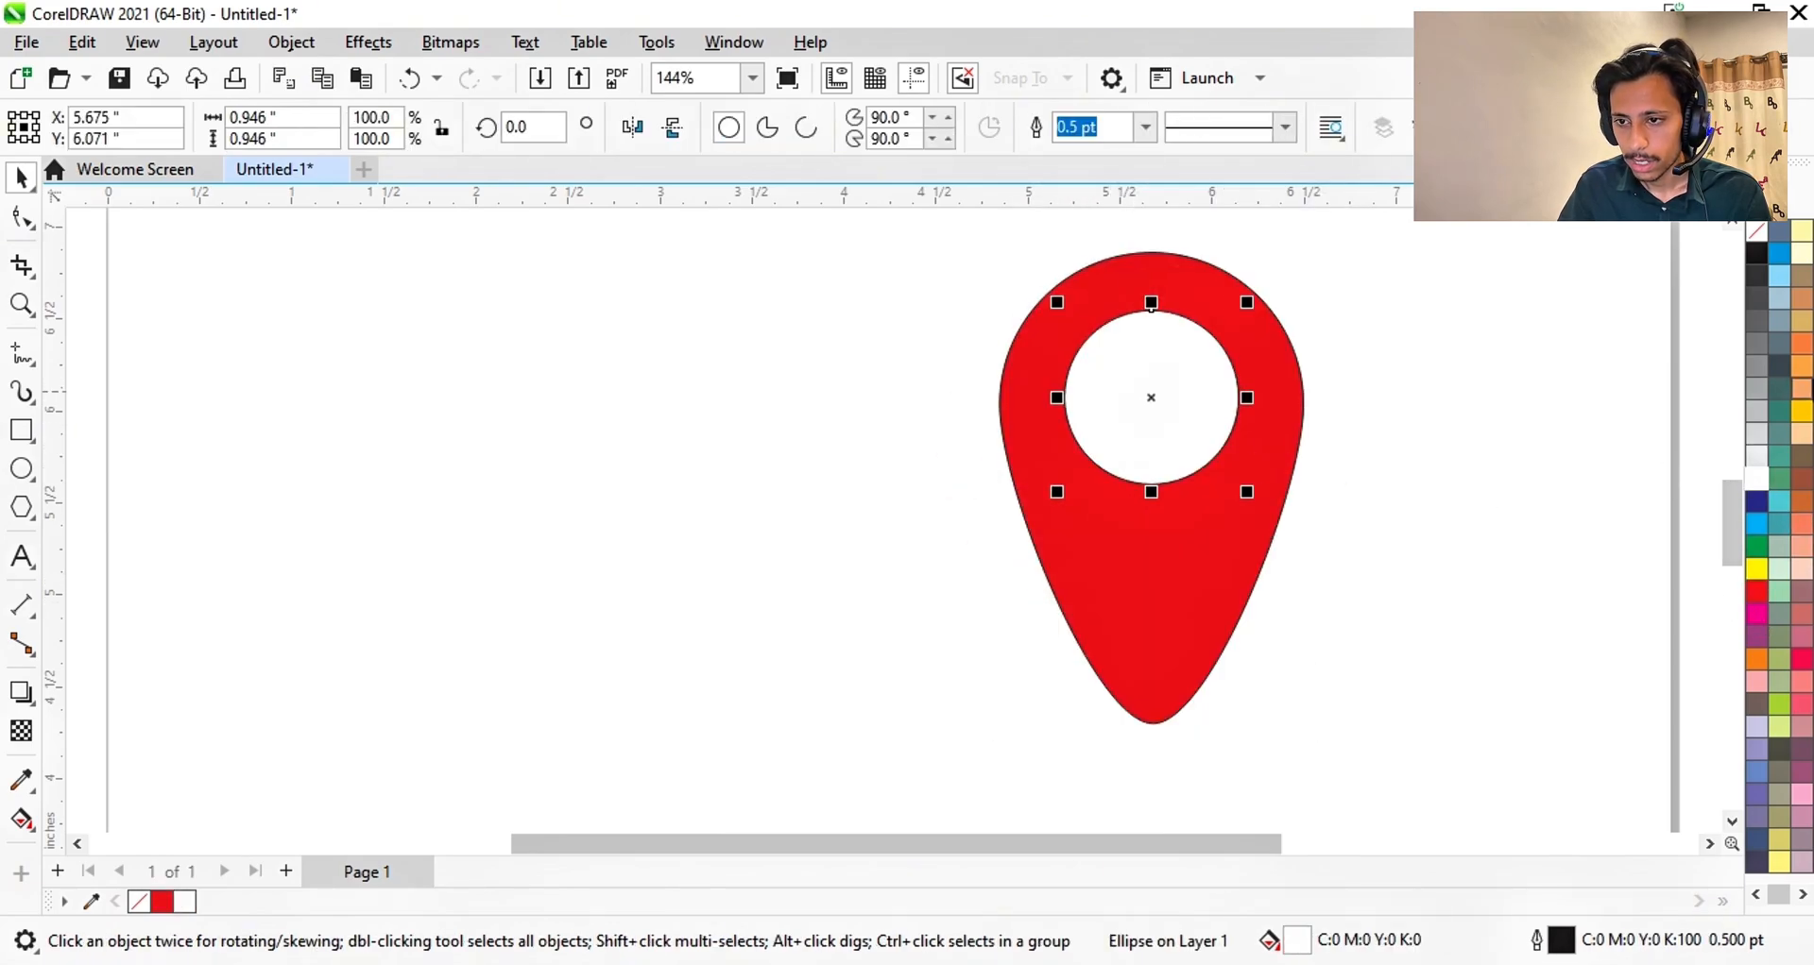
- Remove the outlines from both the inner circle and the teardrop
right_click(1748, 233)
click(1744, 252)
click(1210, 596)
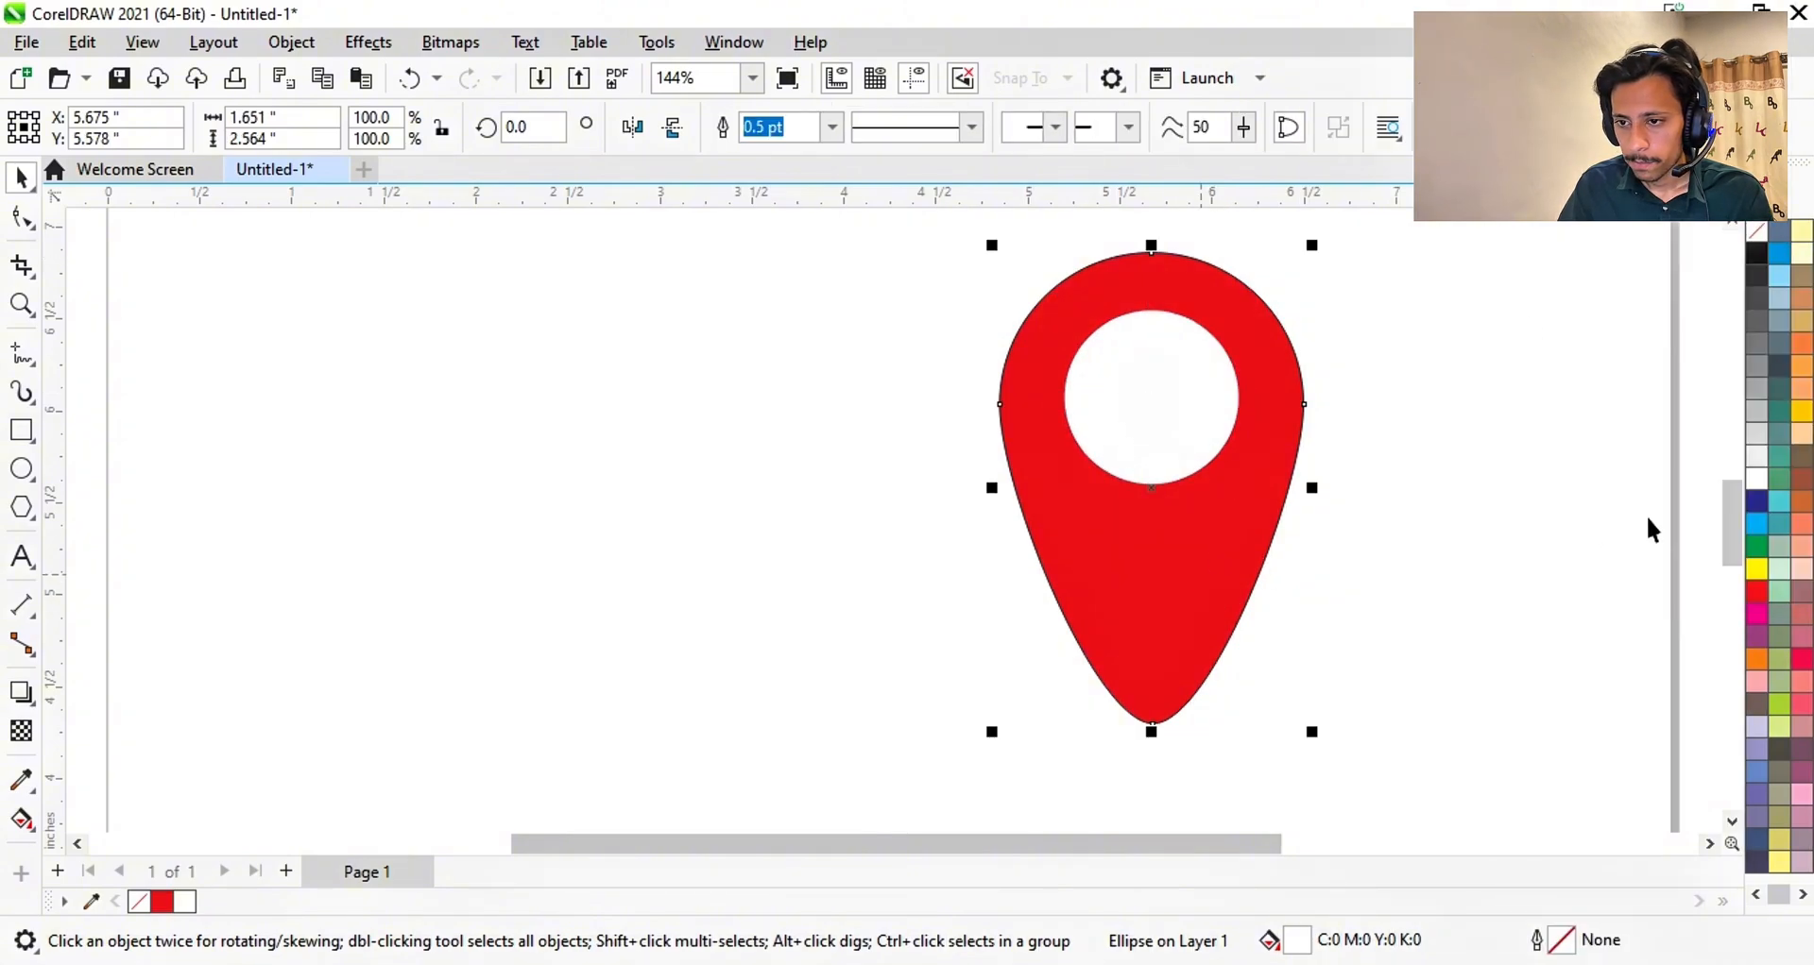
right_click(1744, 236)
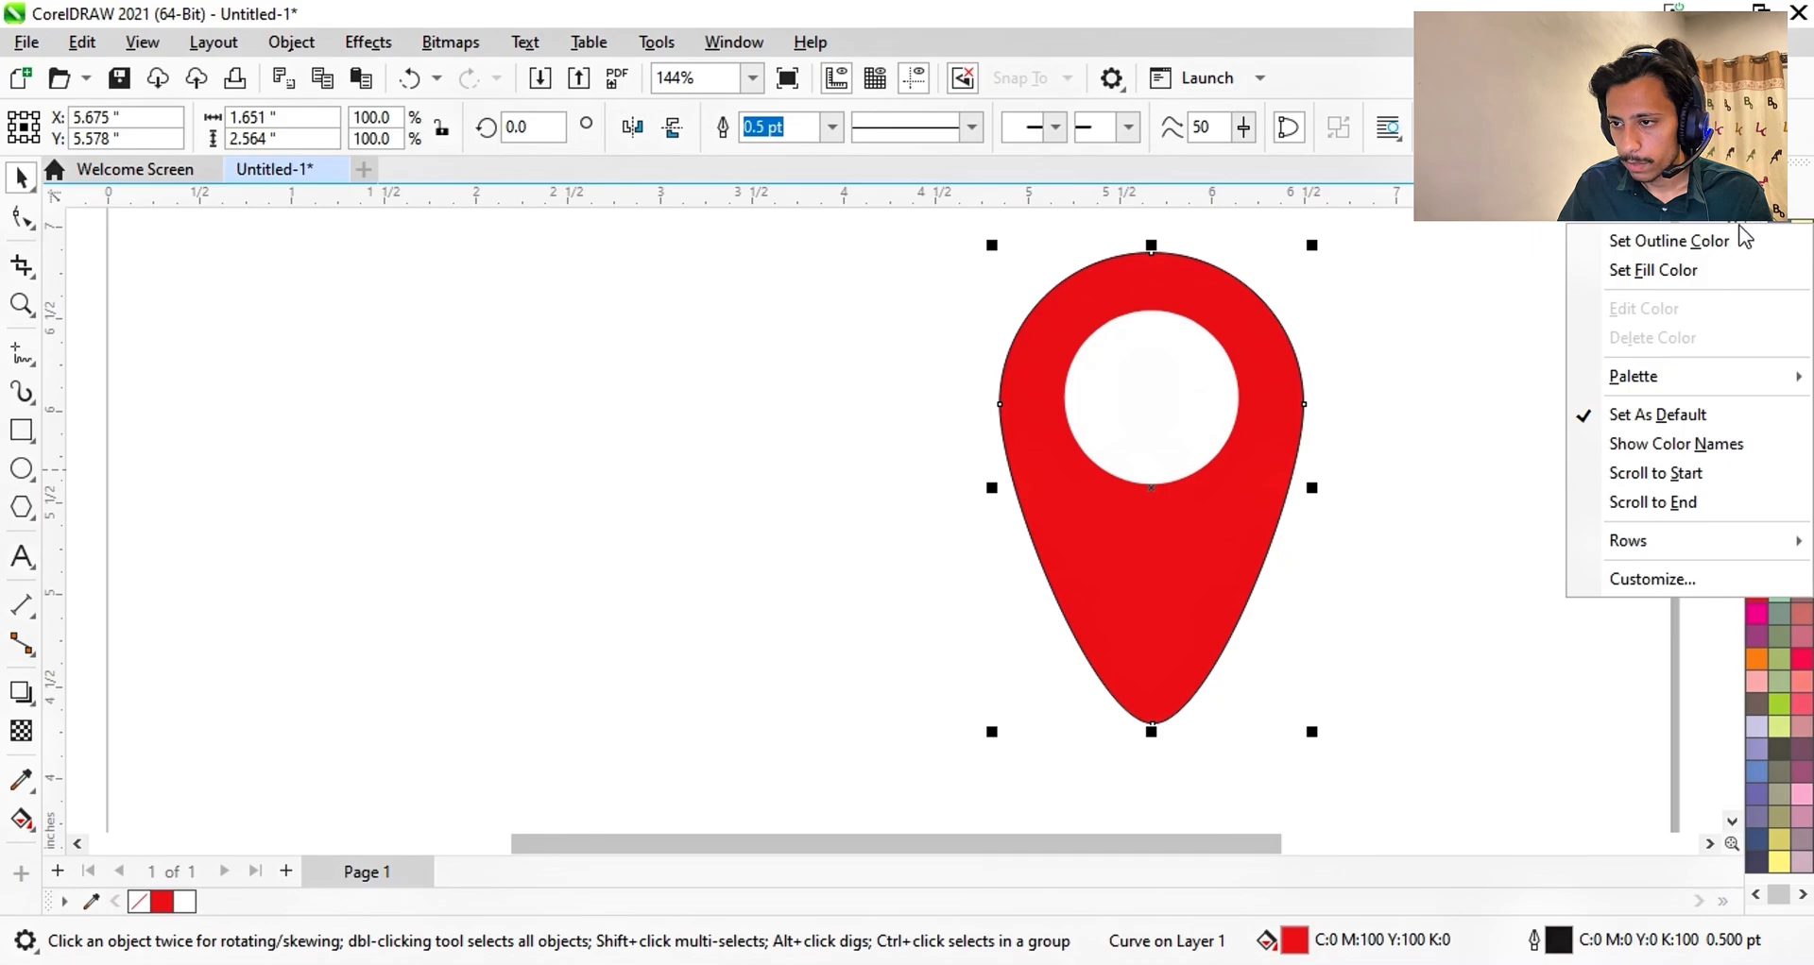
click(1744, 240)
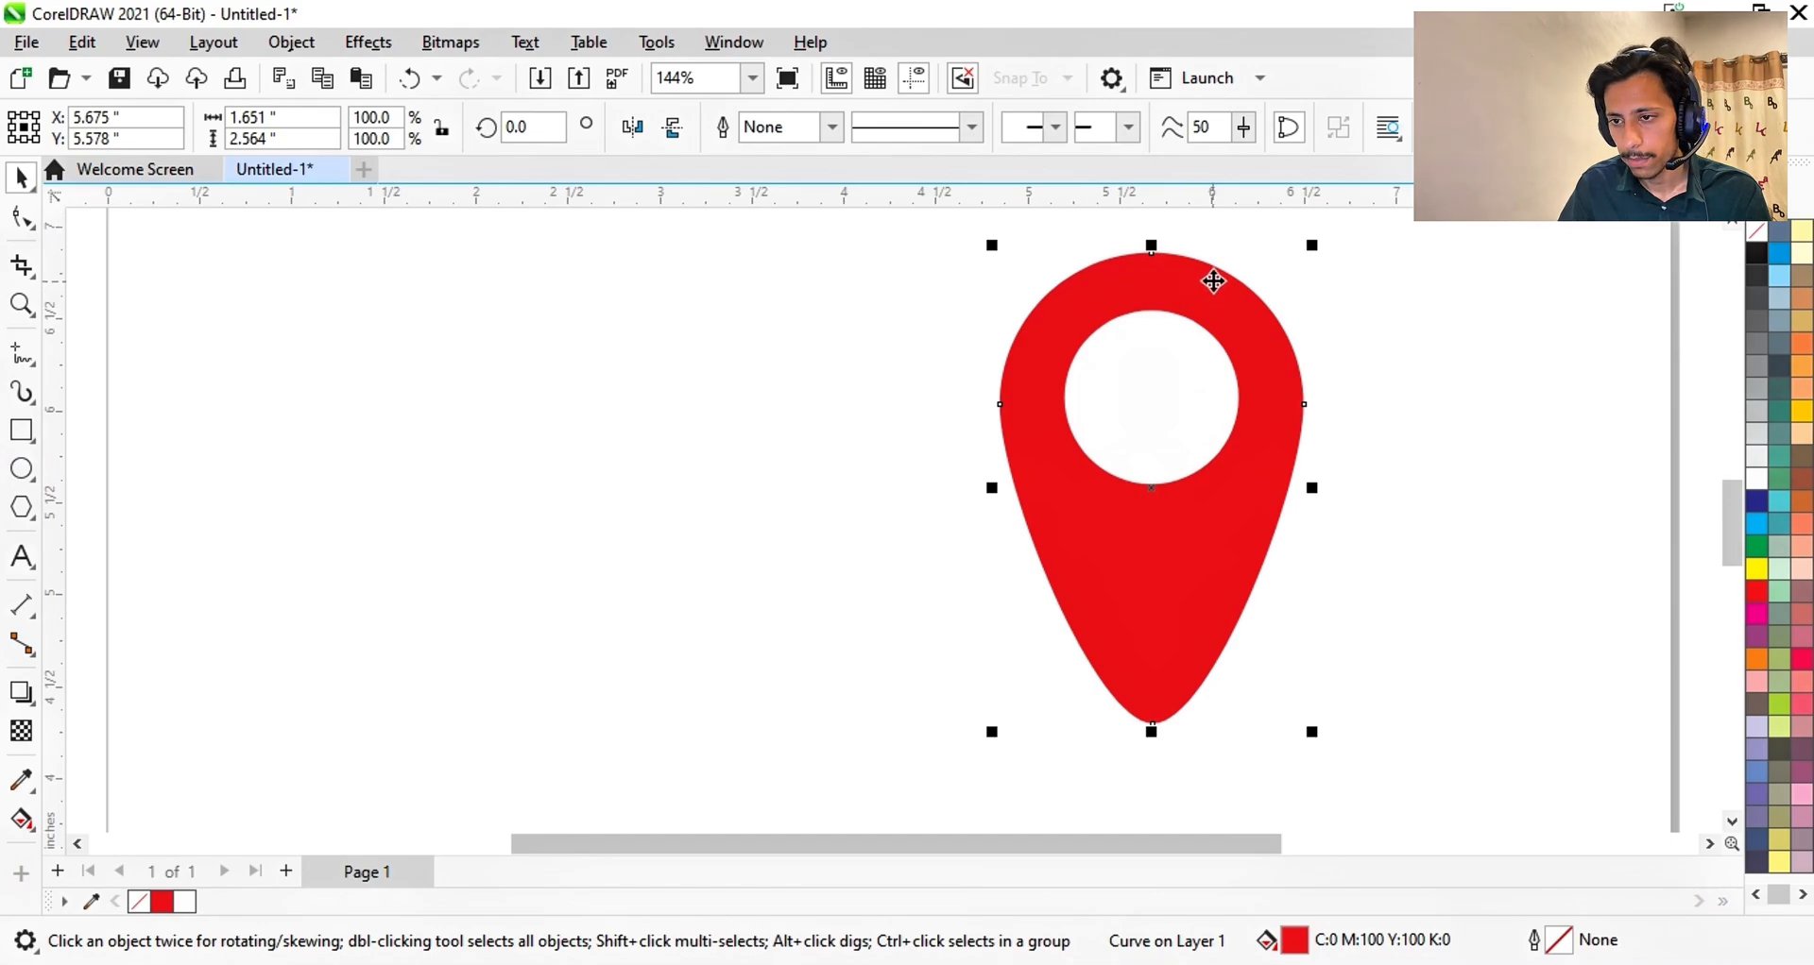
- Marquee-select the teardrop and white circle and group them with Ctrl+G
scroll(1180, 564, down, 1)
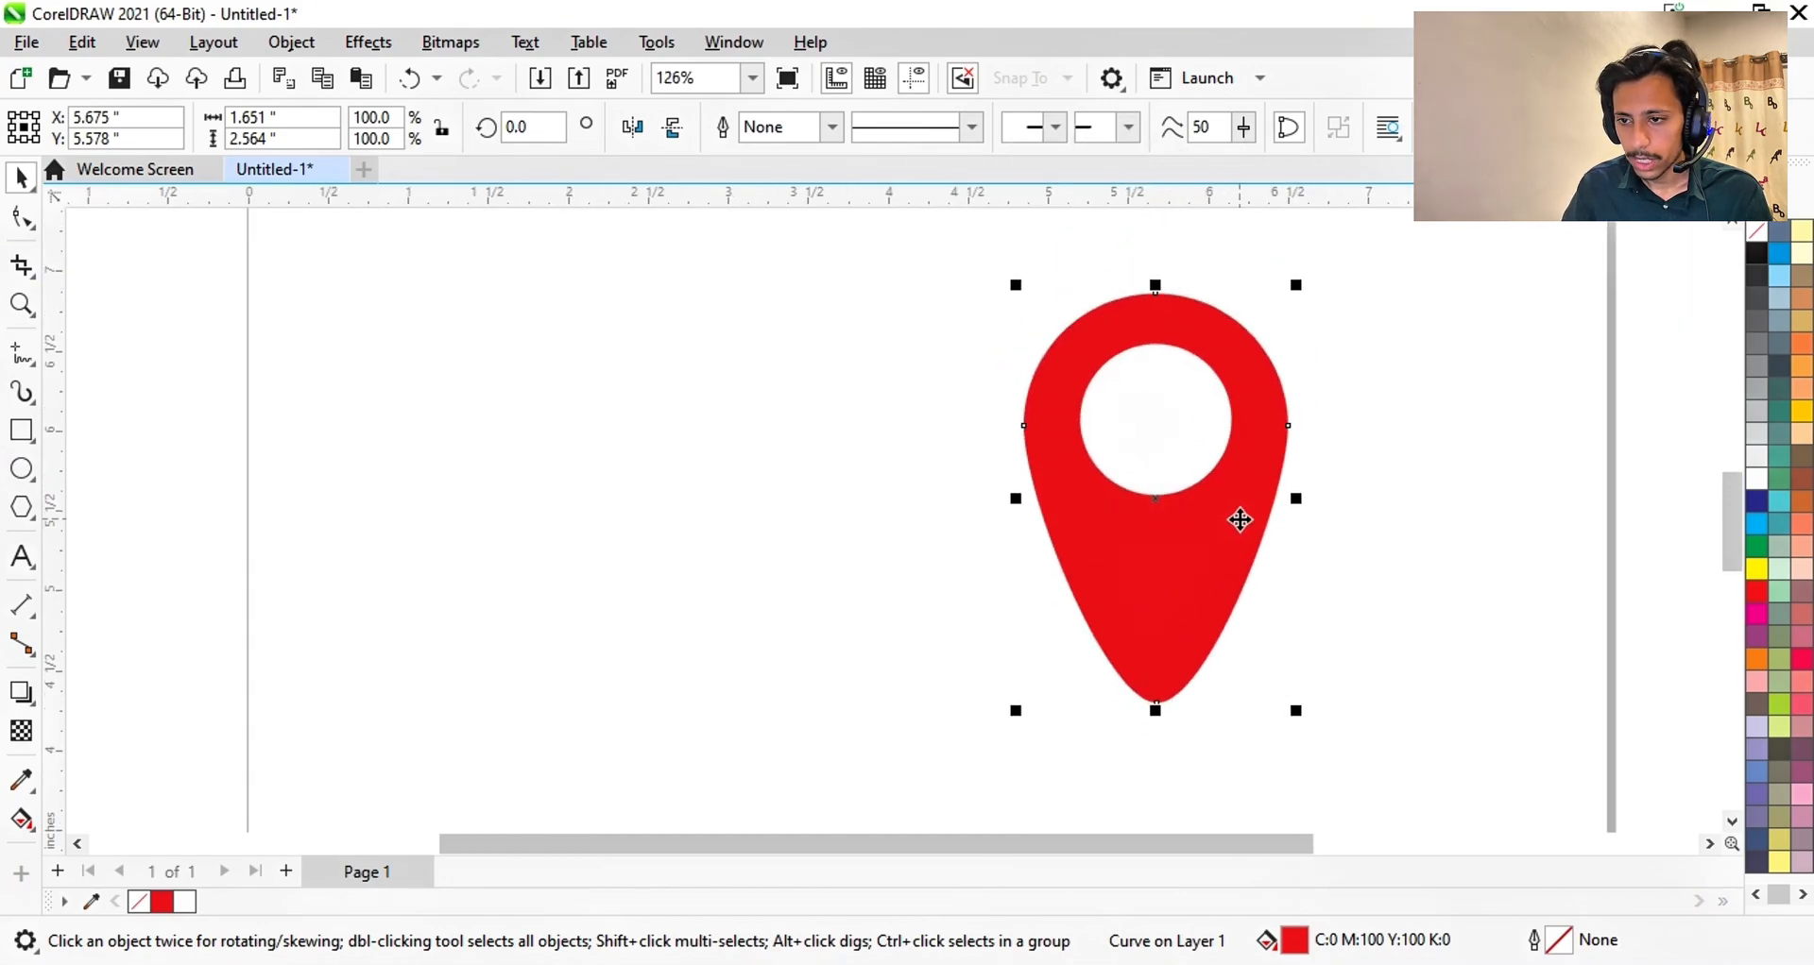
scroll(1239, 519, down, 2)
drag(1165, 501, 1372, 368)
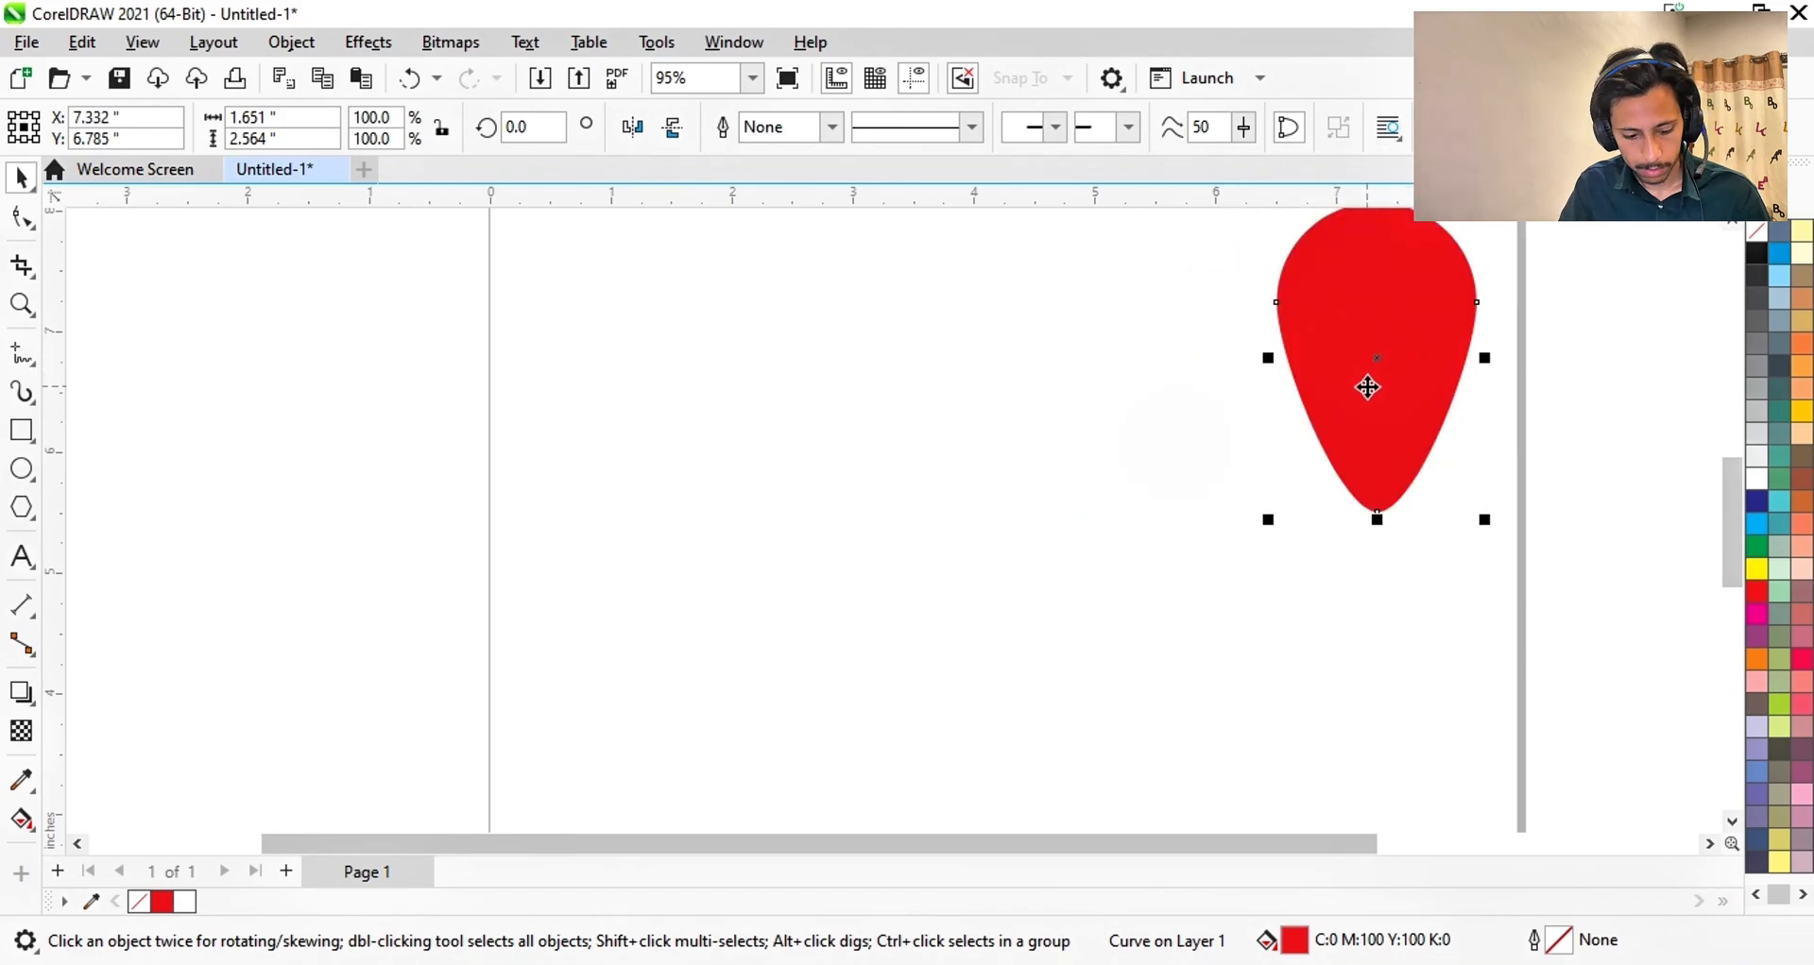
key(ctrl+z)
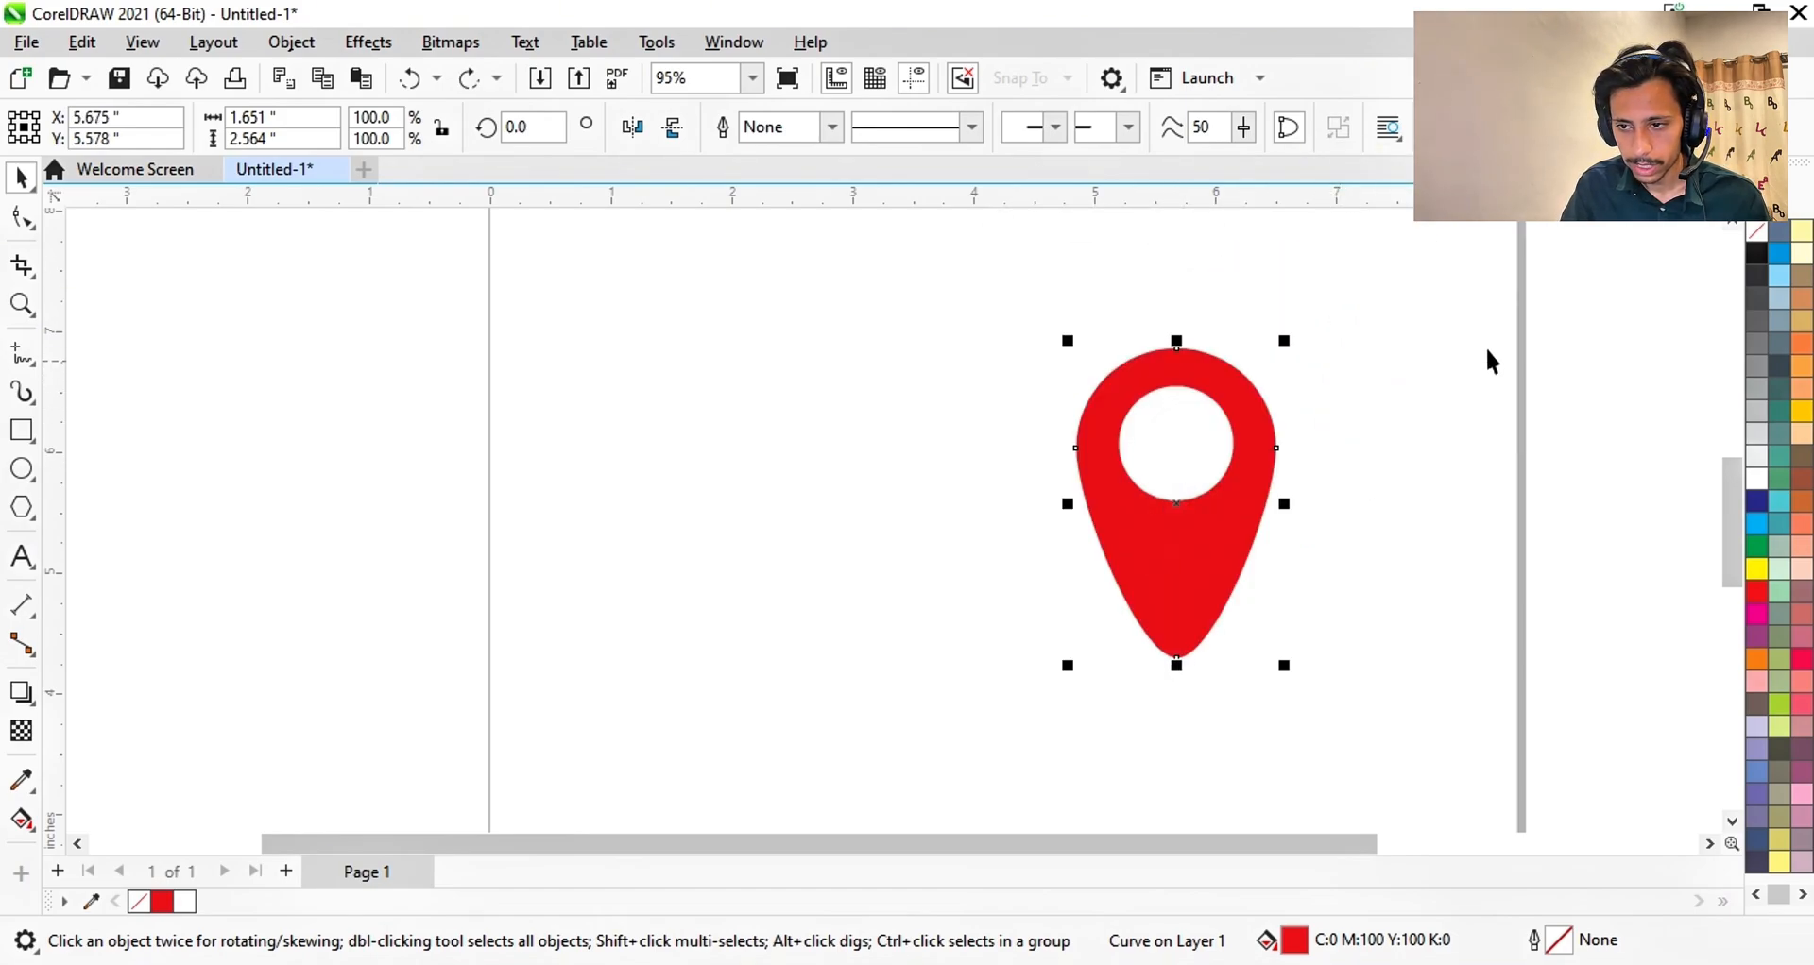
drag(1383, 275, 955, 793)
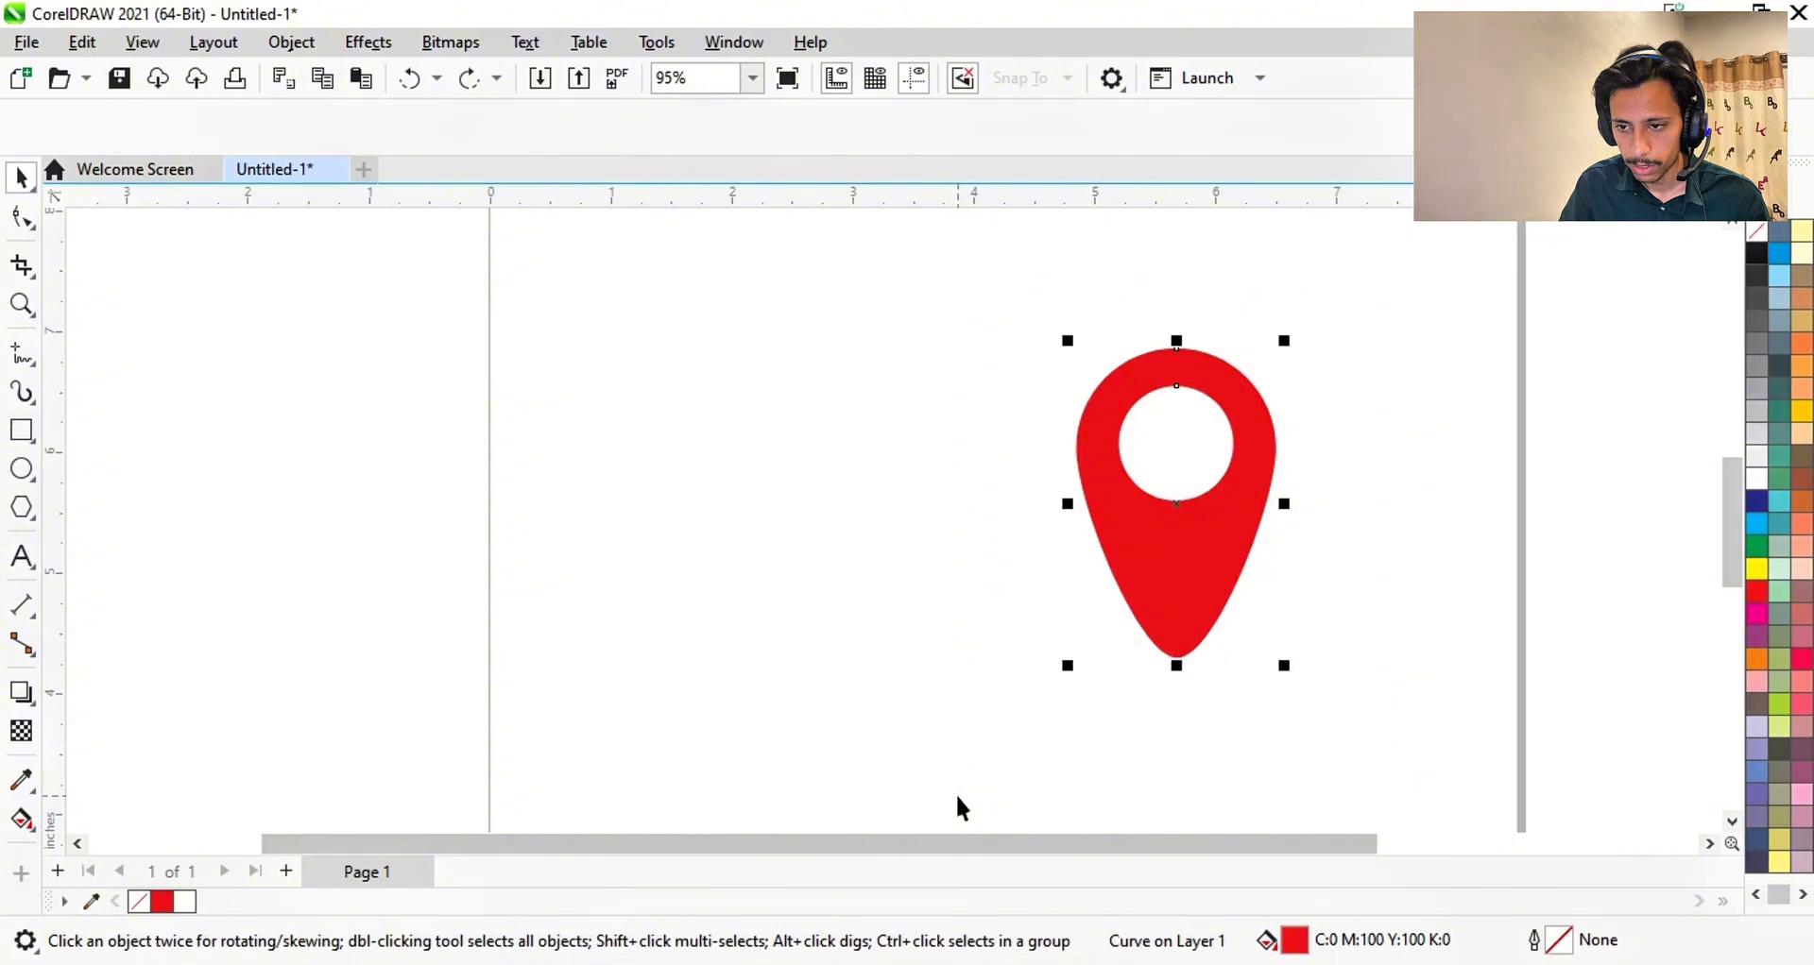
key(ctrl+g)
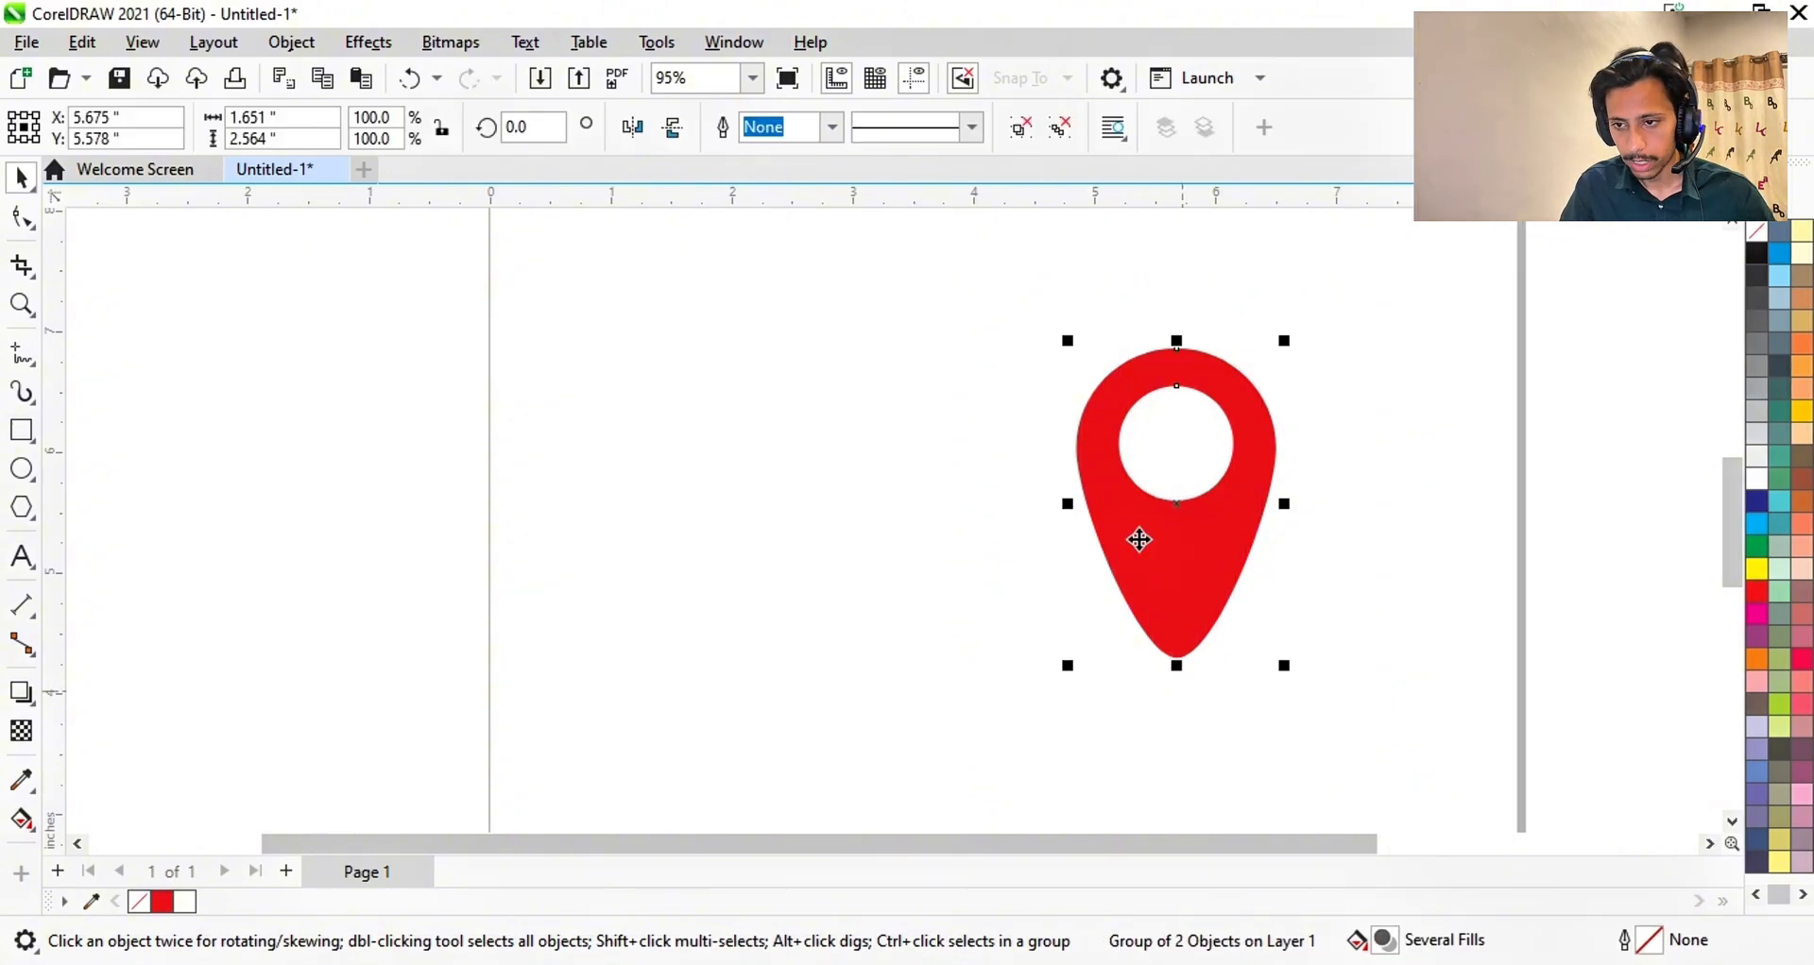
- Move the grouped map pin to the page's right edge
drag(1177, 510, 1511, 382)
scroll(1377, 359, down, 2)
scroll(1377, 359, down, 3)
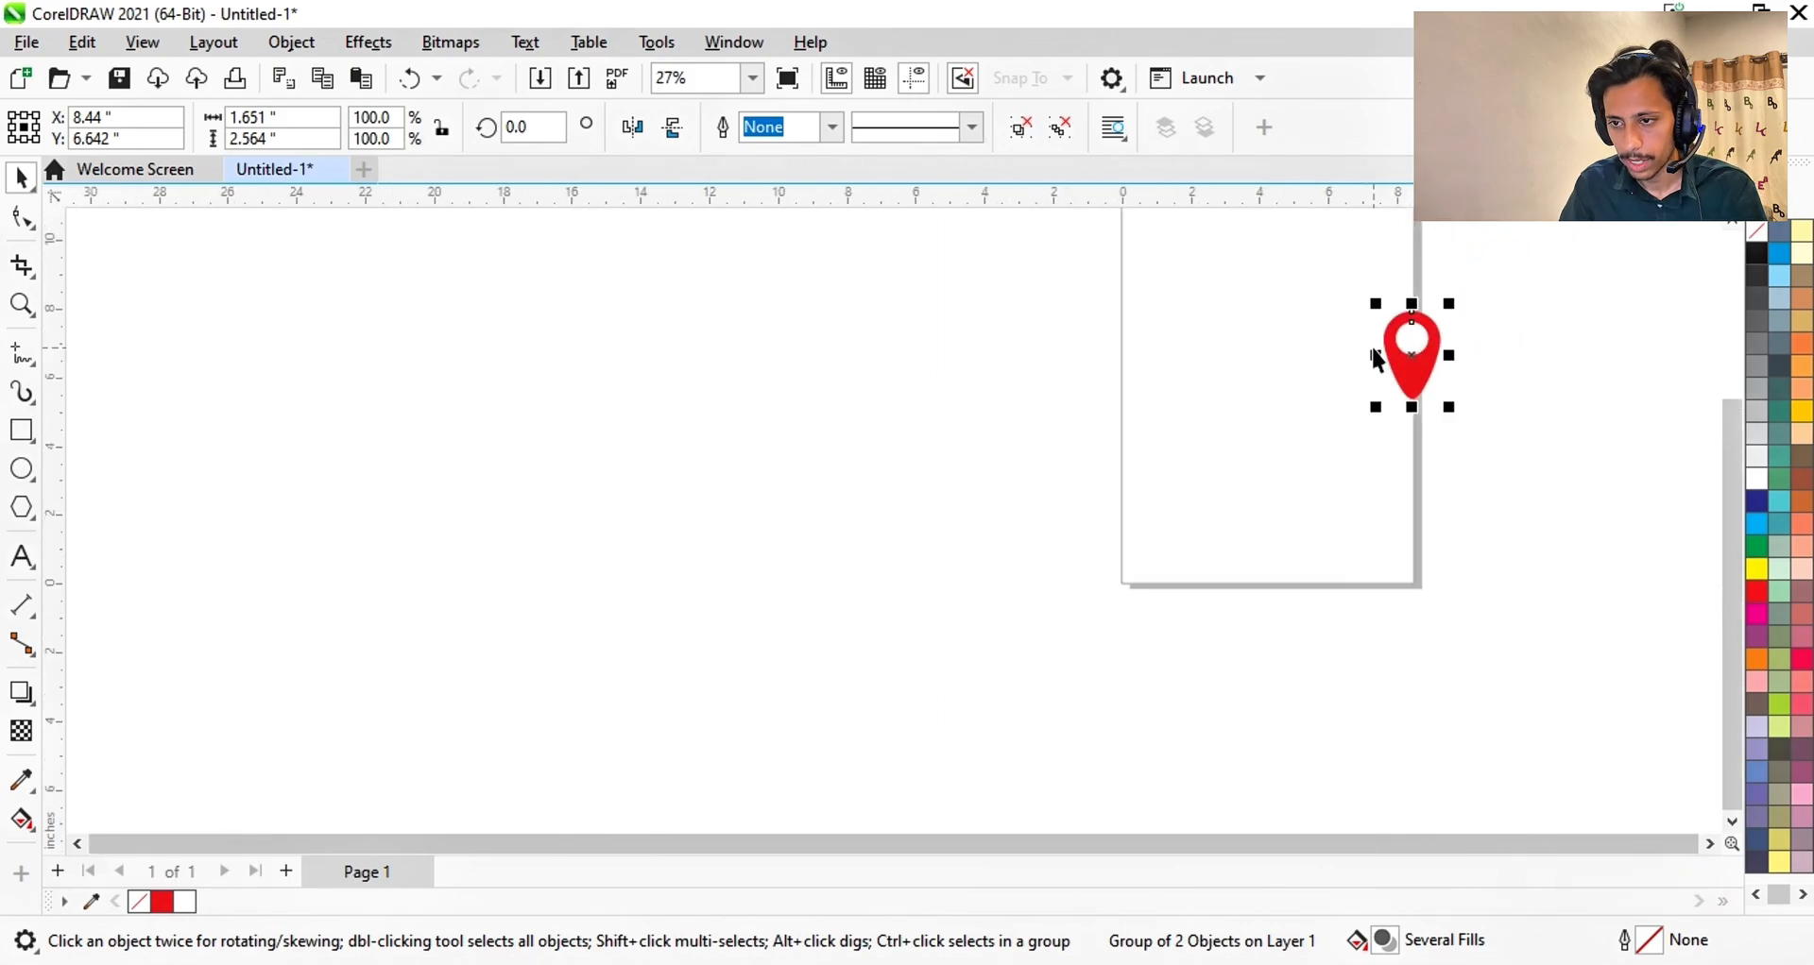
scroll(1471, 373, up, 3)
scroll(1471, 371, up, 1)
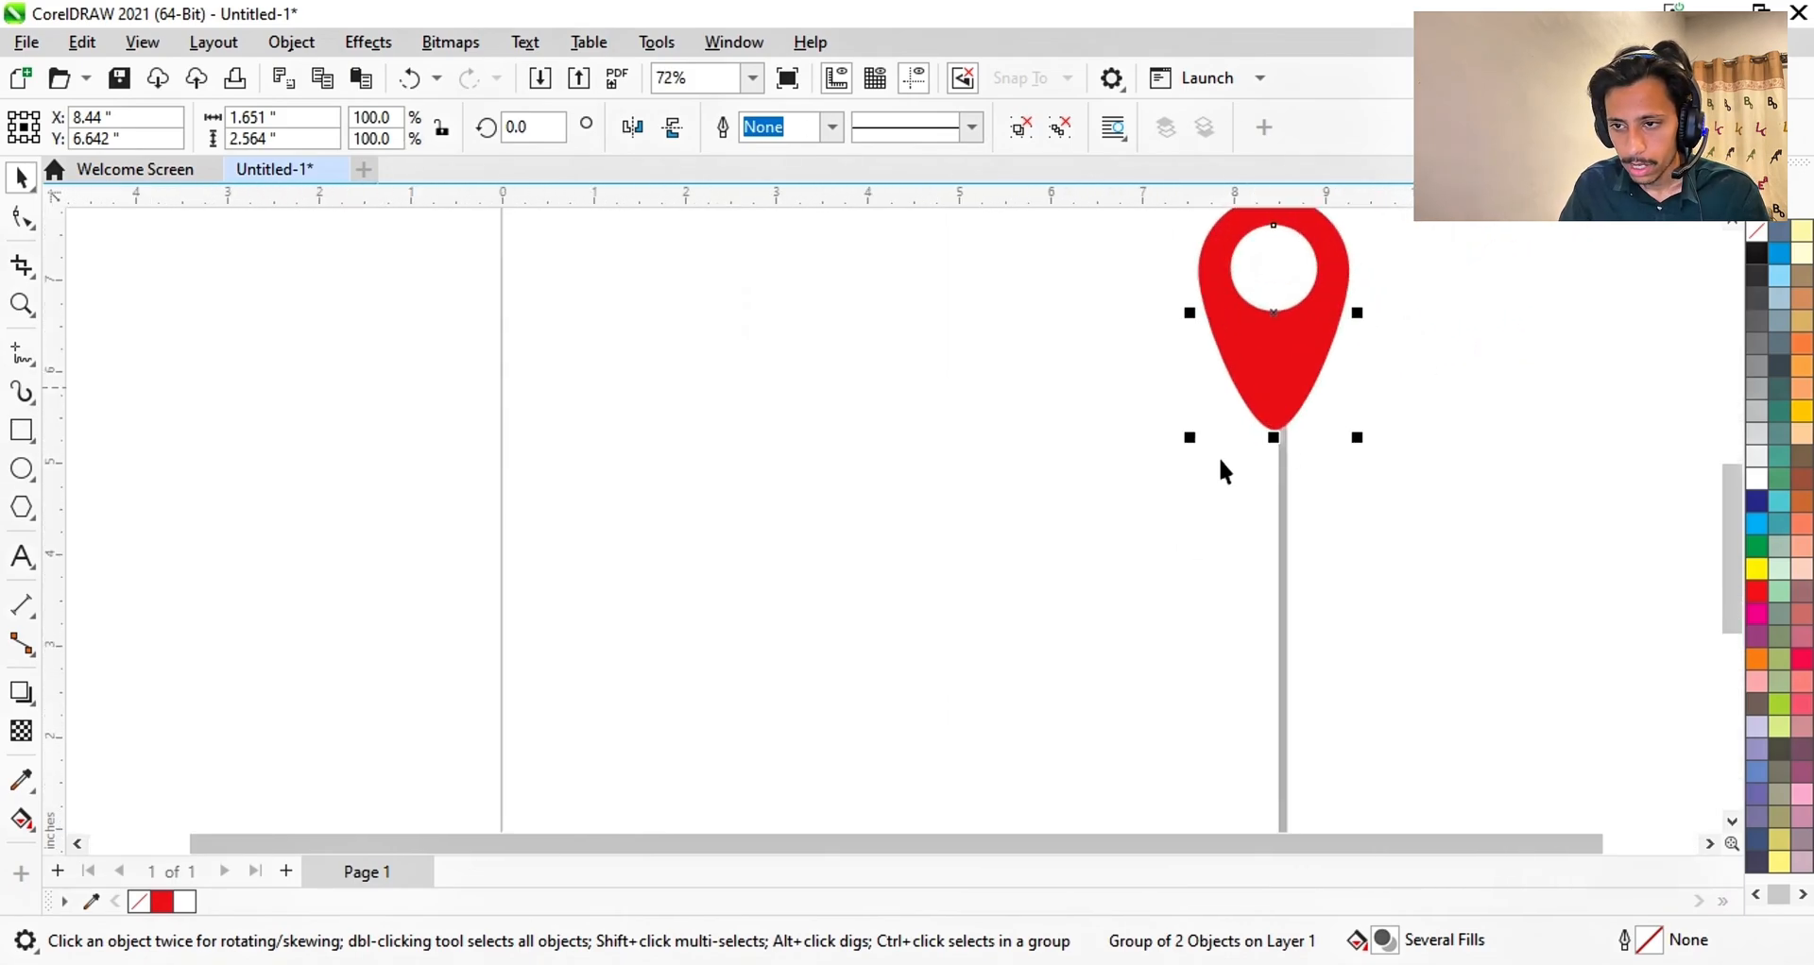
- Draw a polygon left of the pin and set it to 13 sides
click(21, 507)
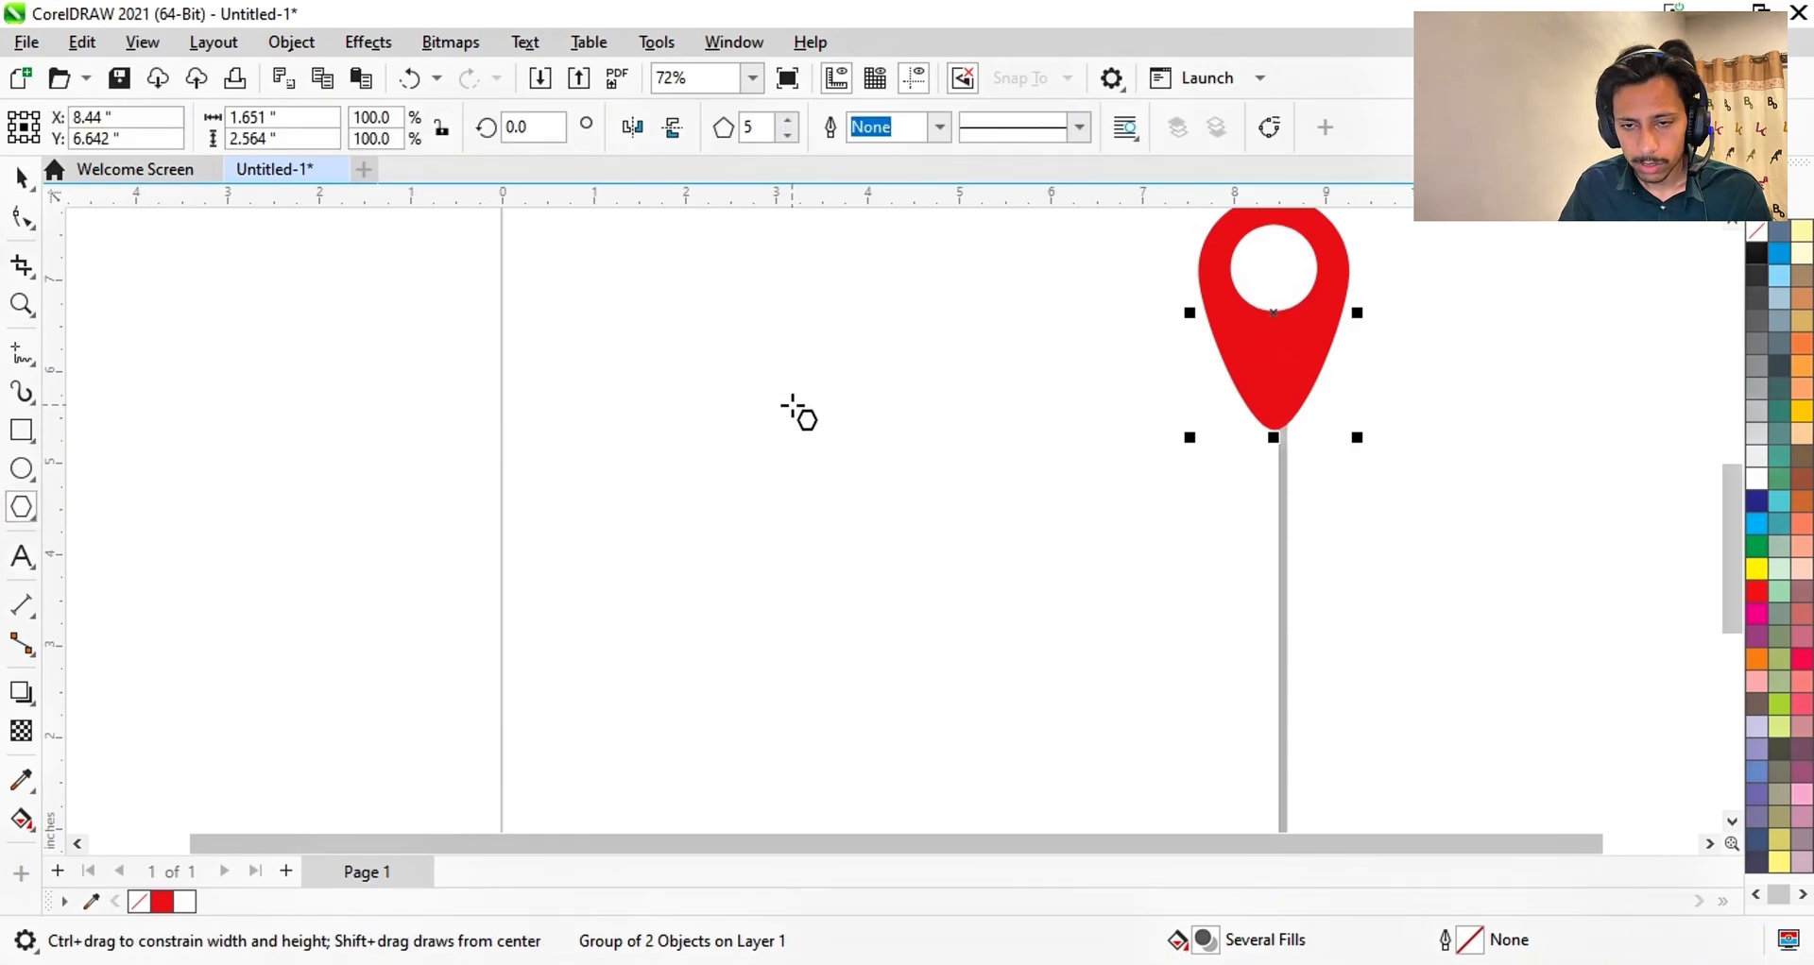
drag(792, 403, 878, 486)
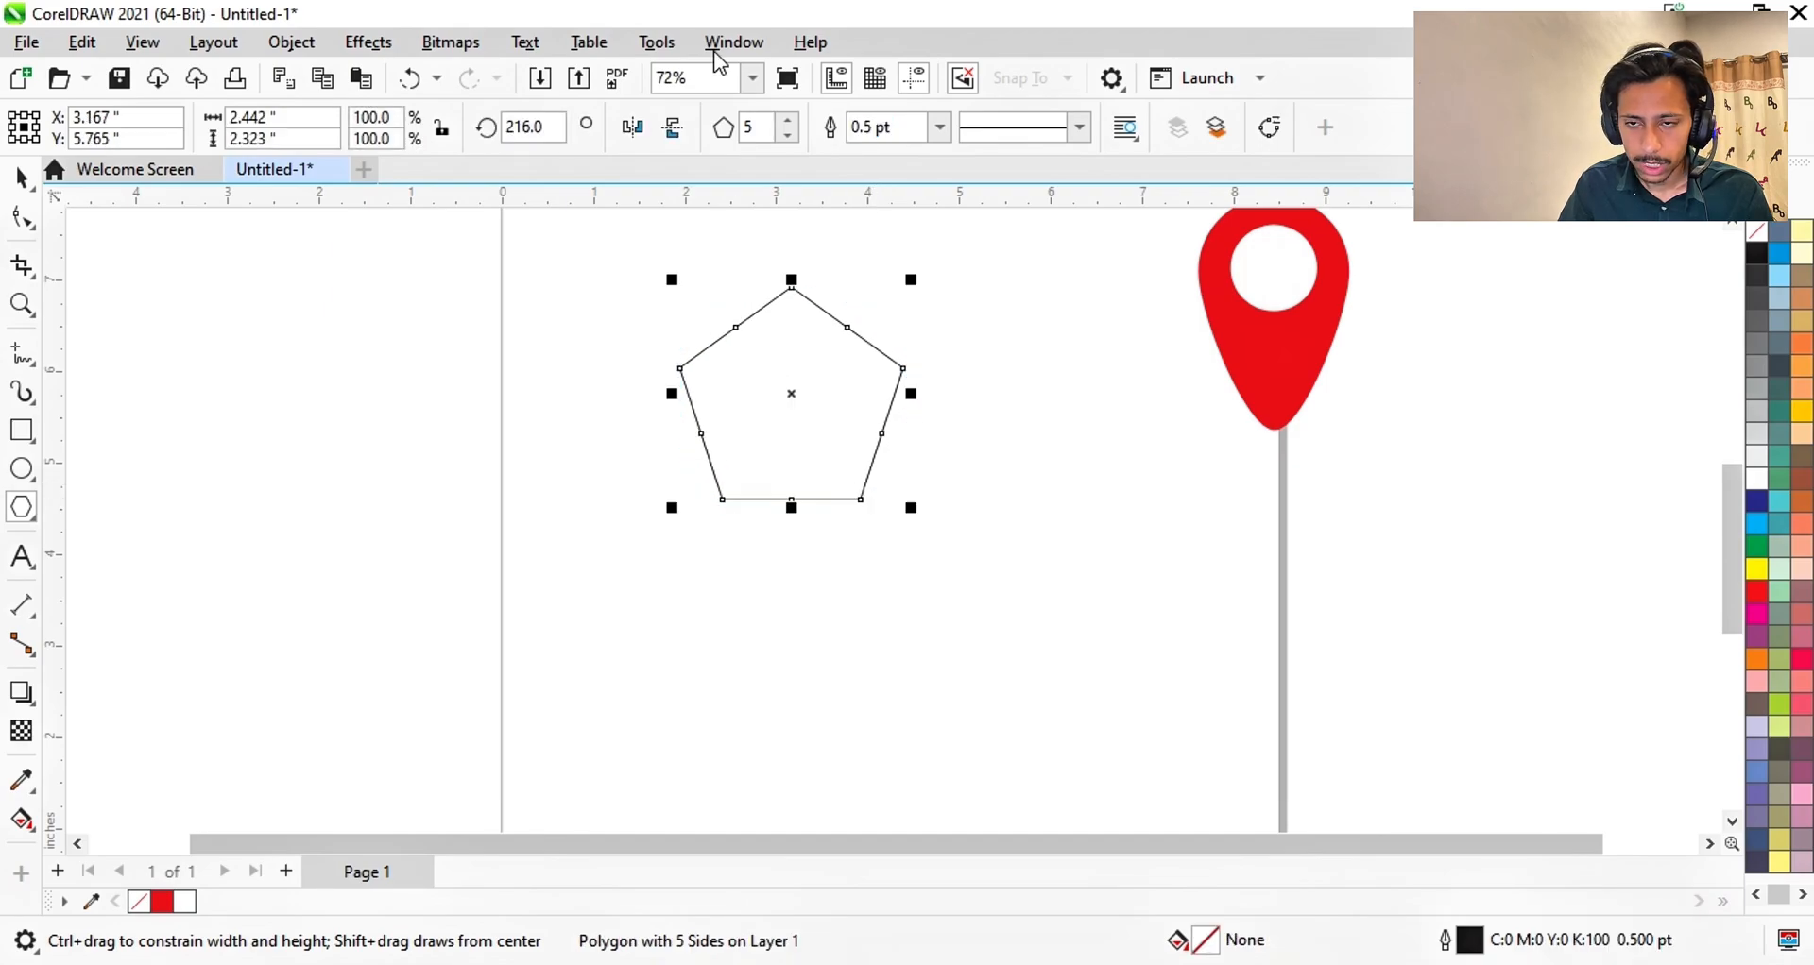
click(788, 139)
click(788, 139)
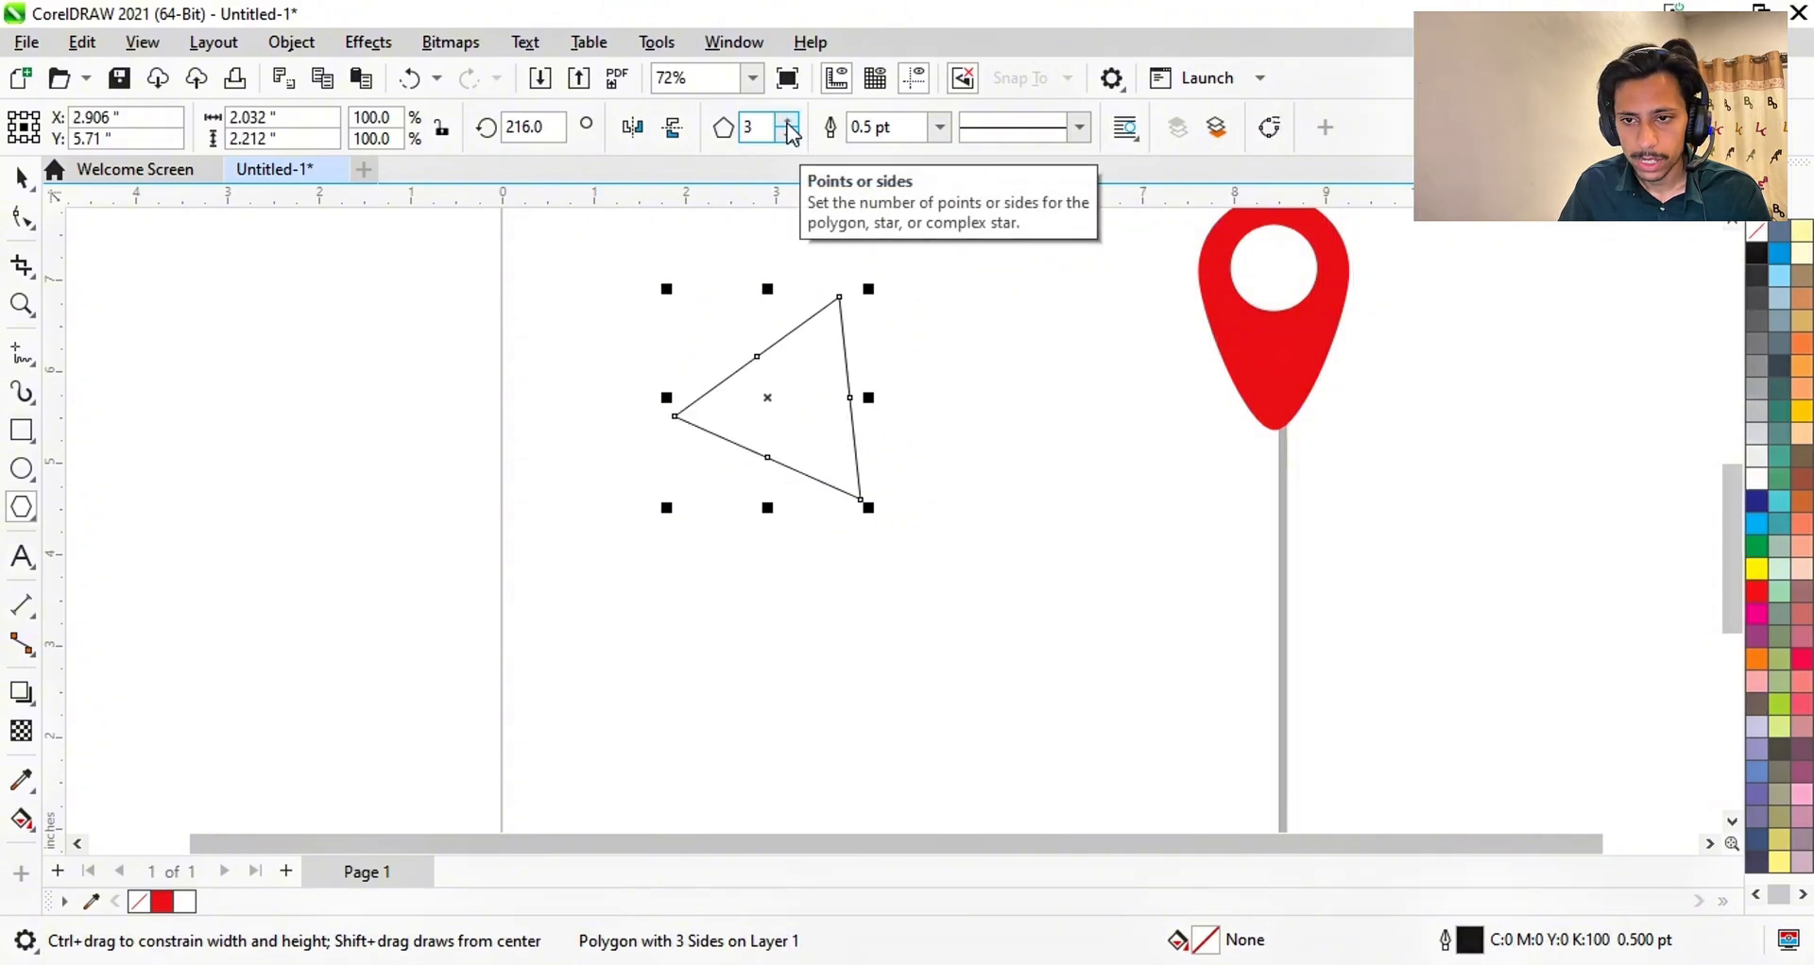
click(788, 123)
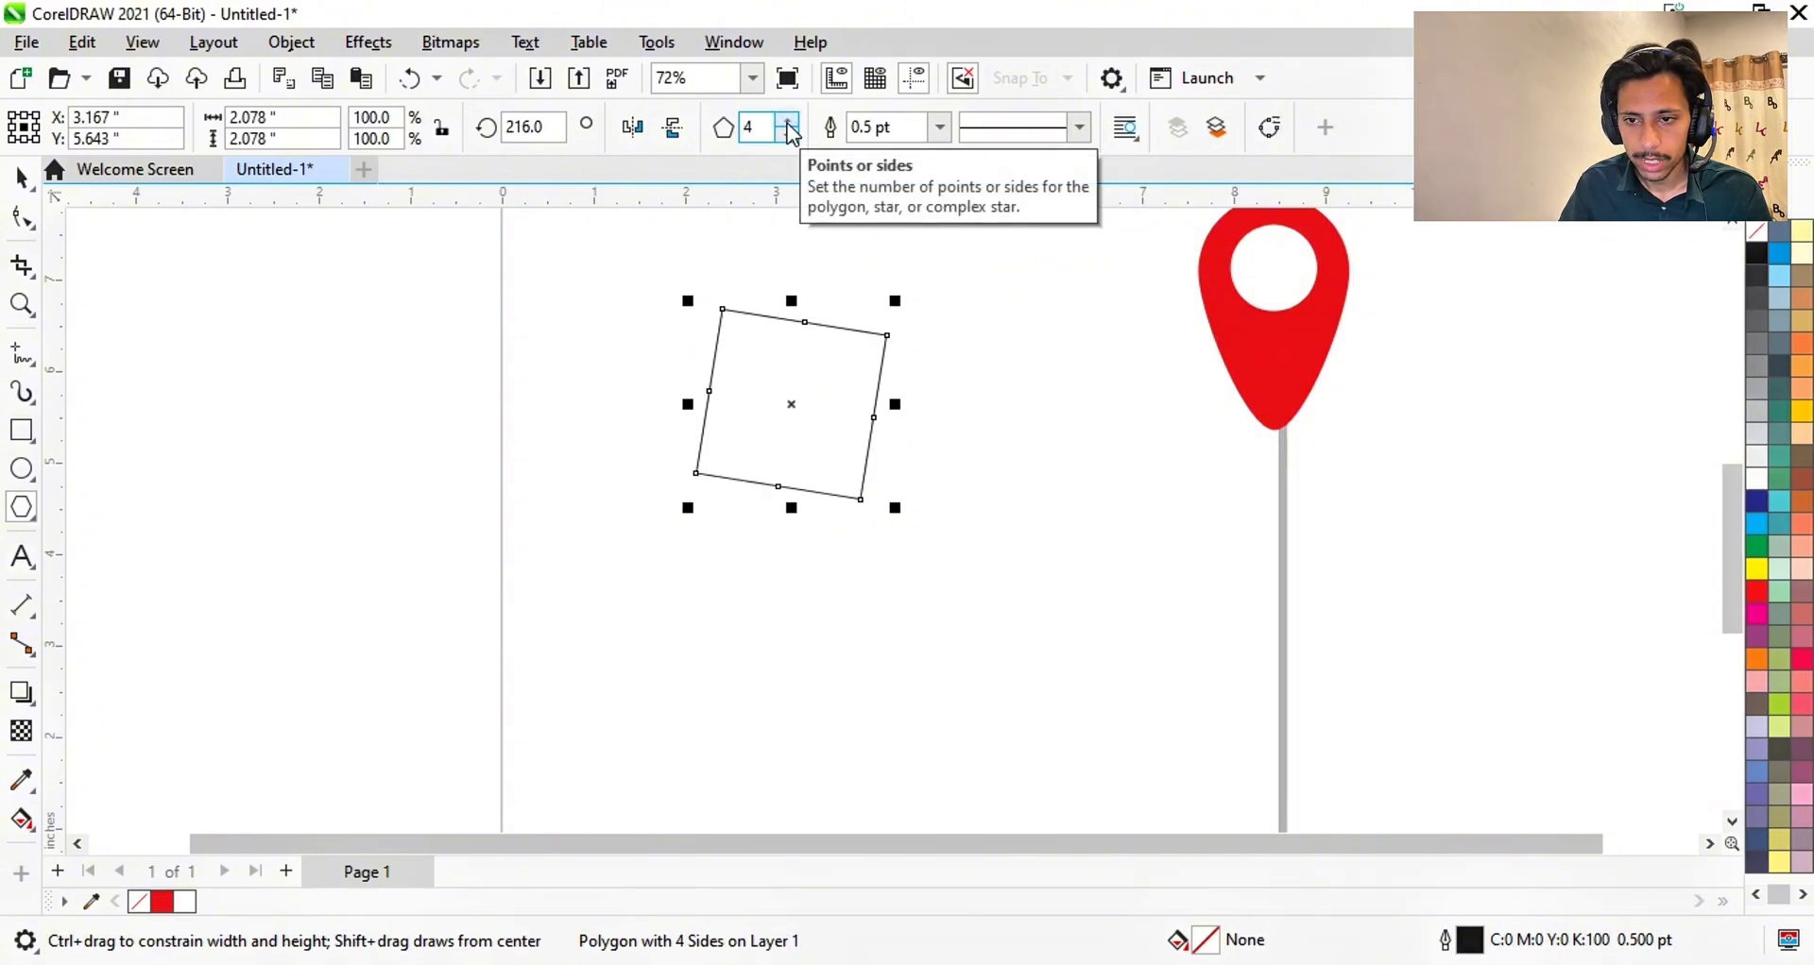
click(788, 122)
click(788, 123)
click(788, 122)
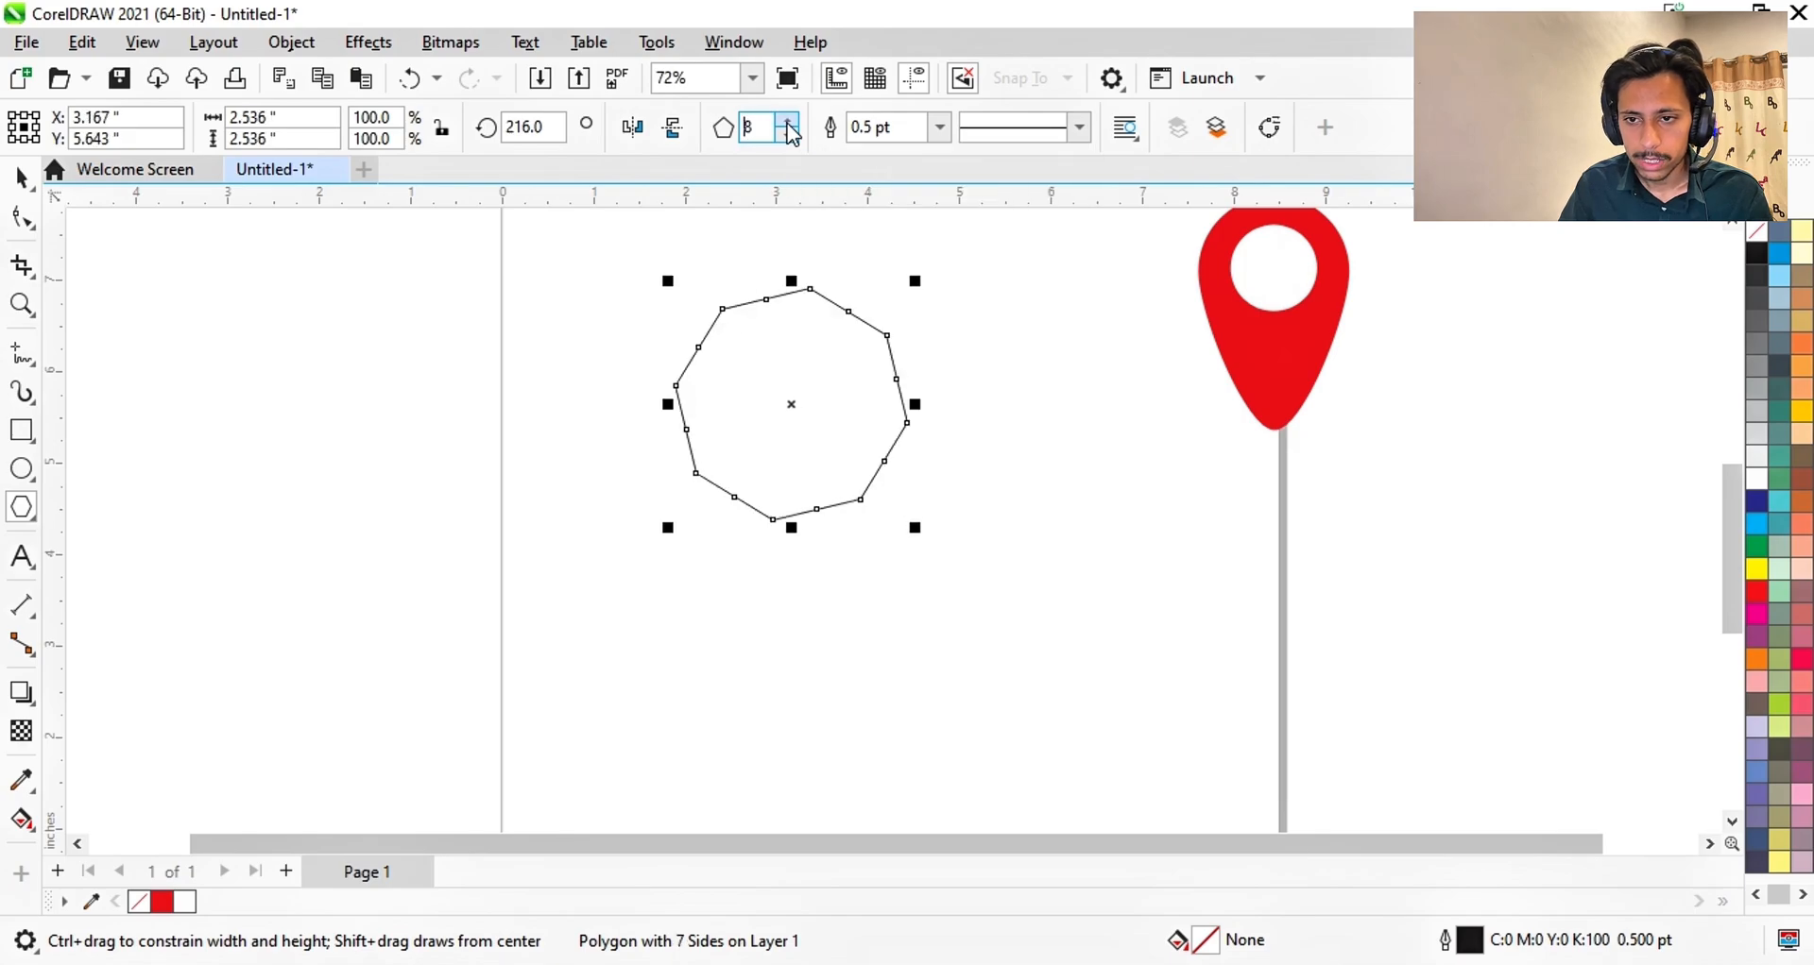
click(788, 123)
click(787, 123)
click(788, 123)
click(788, 123)
click(787, 123)
click(788, 123)
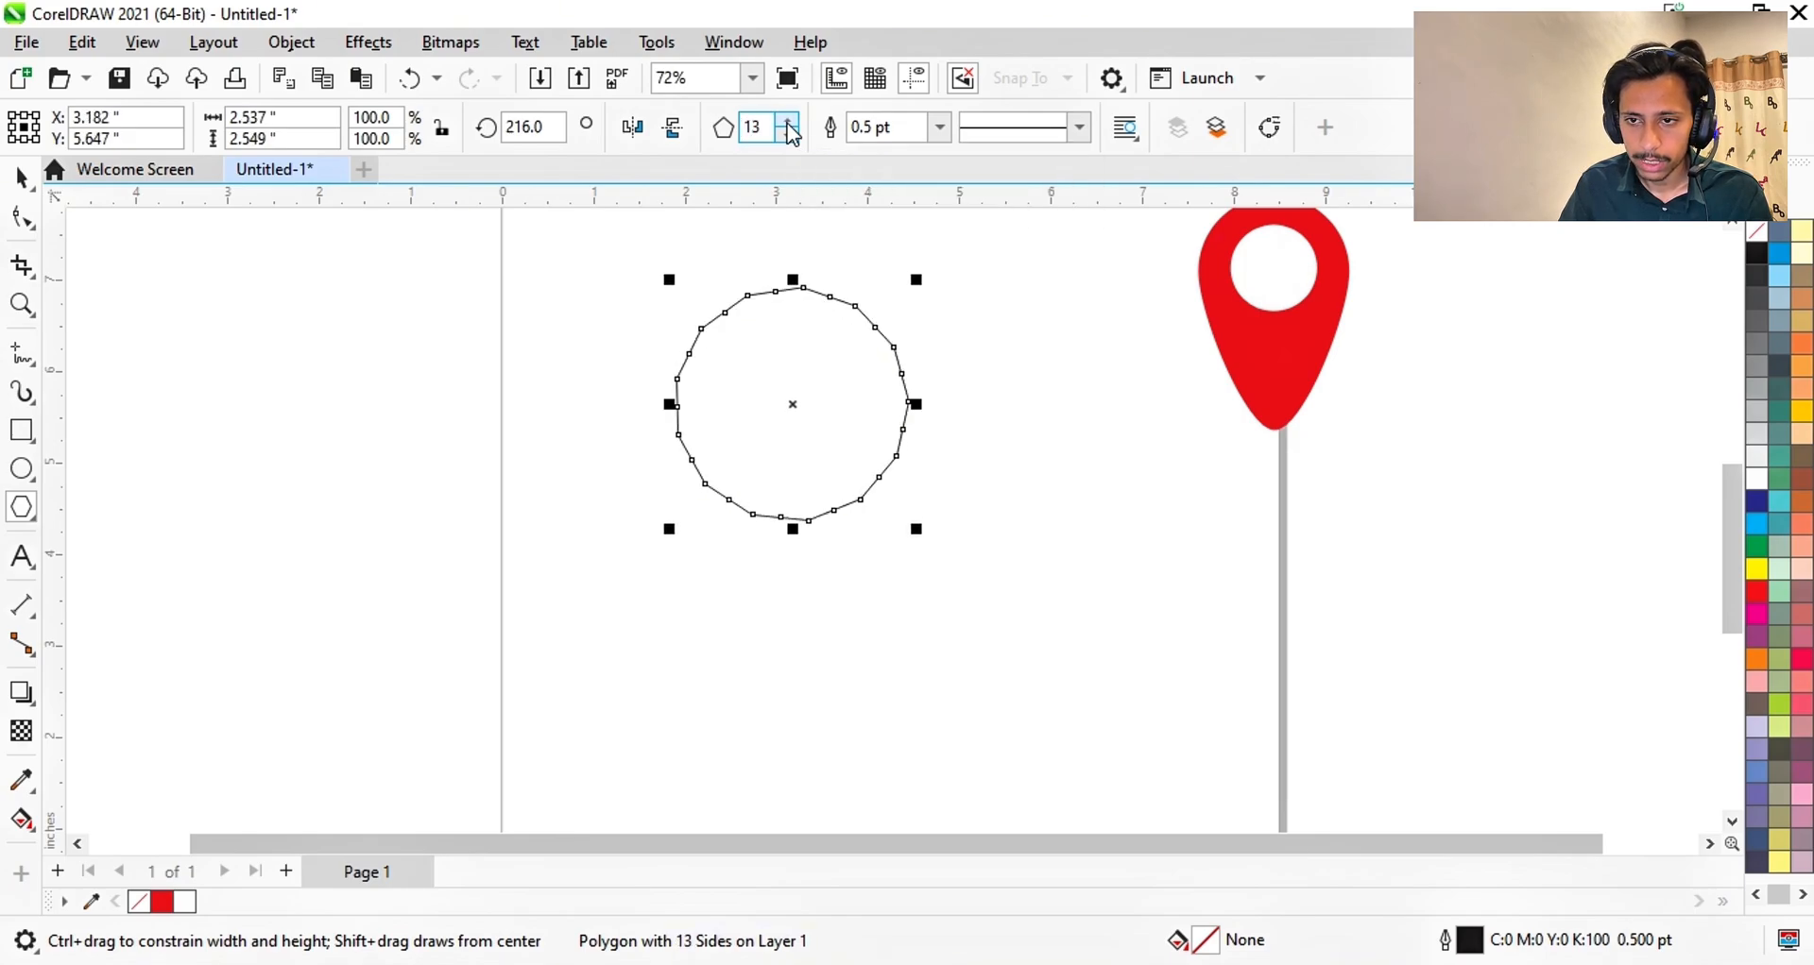
- Drag a polygon node inward to form star points, then undo back to the plain polygon
click(20, 219)
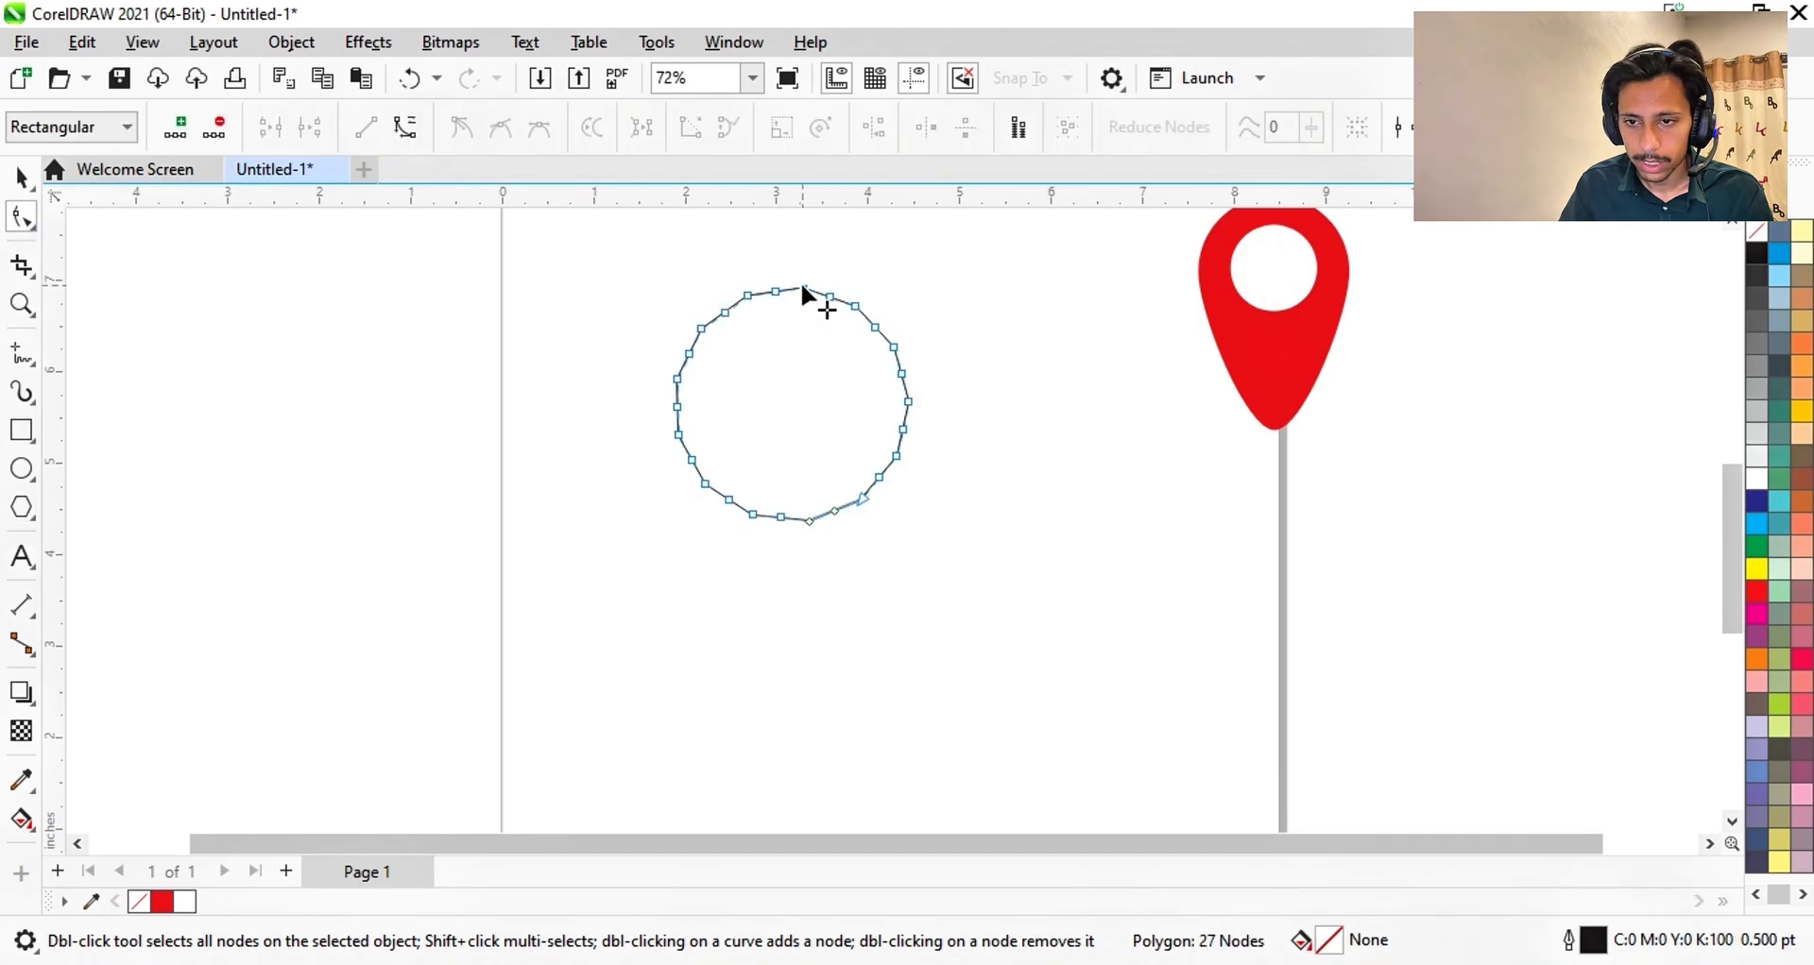
drag(801, 283, 659, 445)
scroll(777, 399, up, 3)
scroll(776, 399, down, 2)
scroll(922, 378, down, 1)
scroll(922, 378, down, 1)
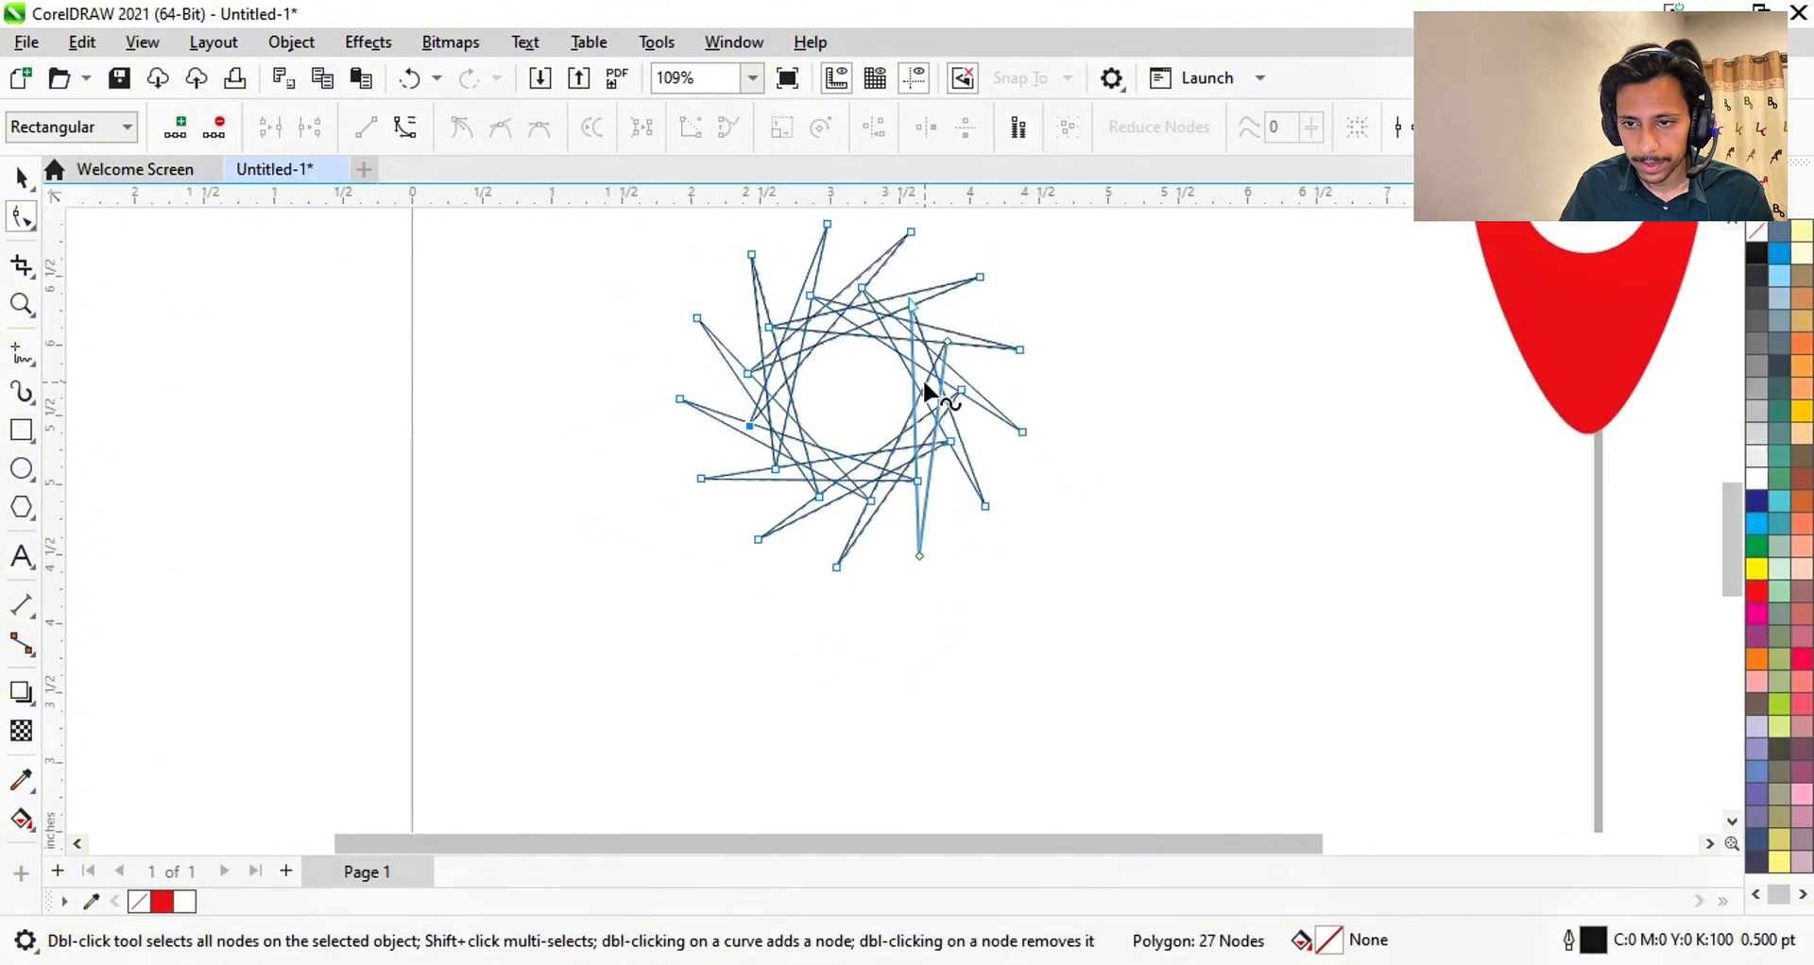
scroll(921, 378, down, 1)
scroll(922, 378, up, 1)
key(ctrl+z)
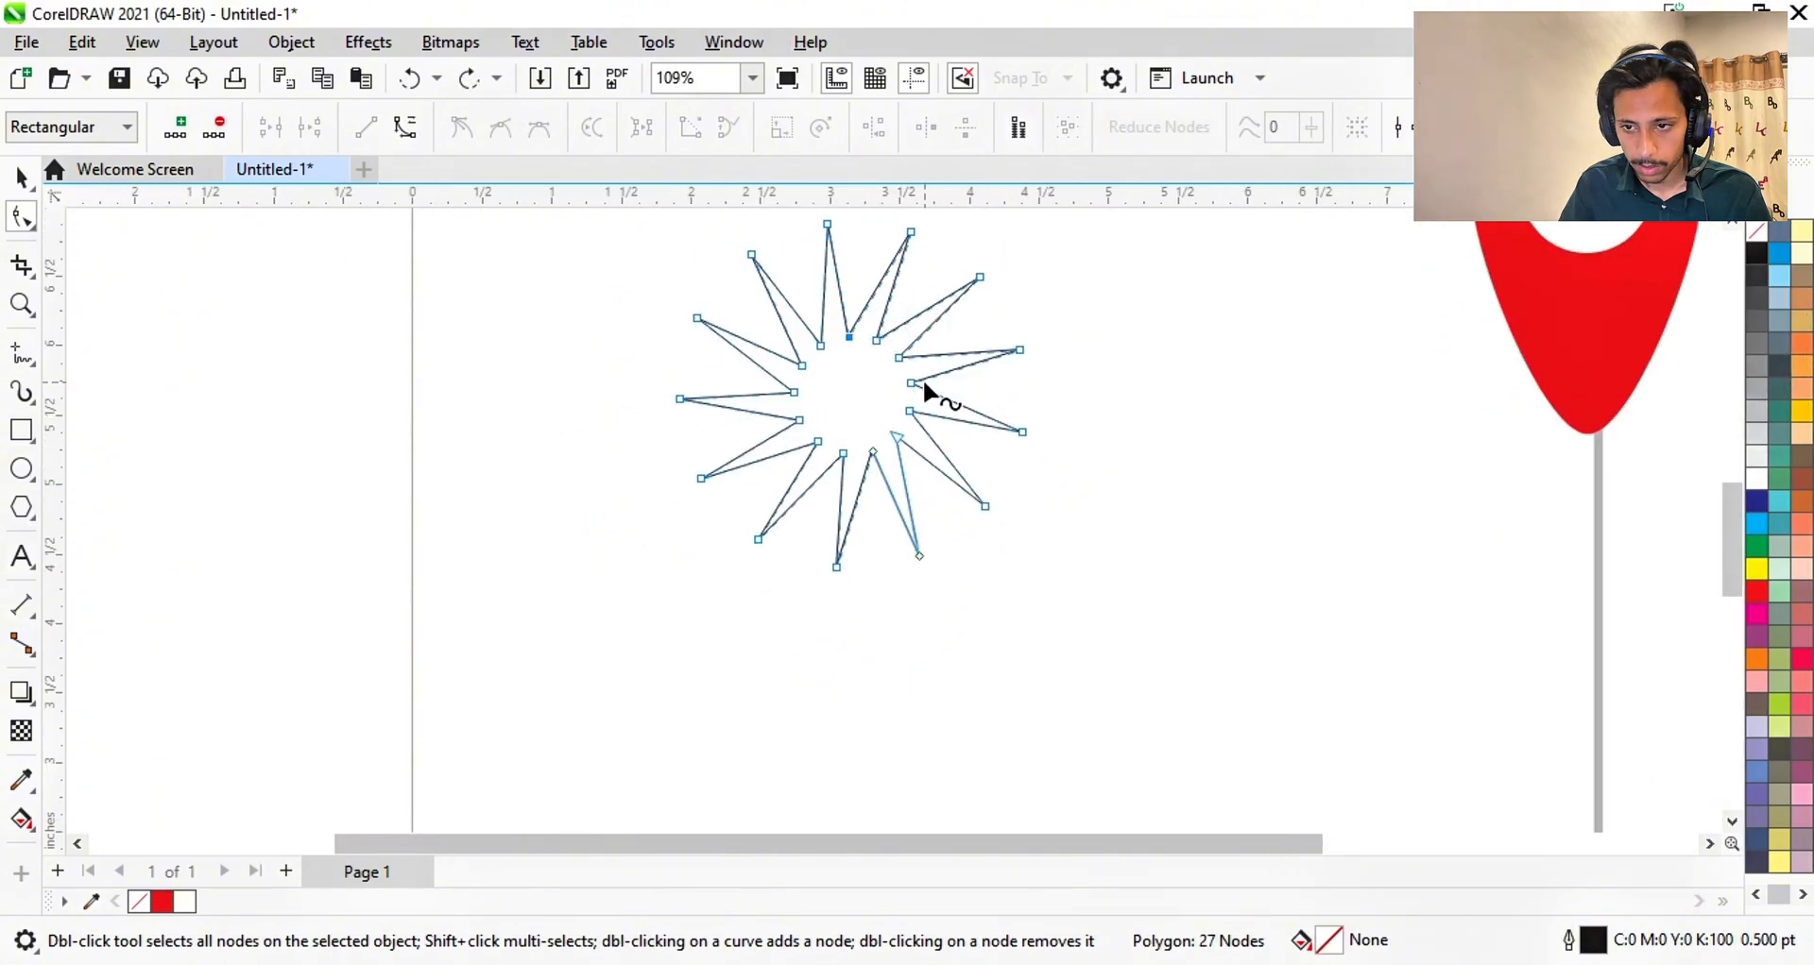
key(ctrl+z)
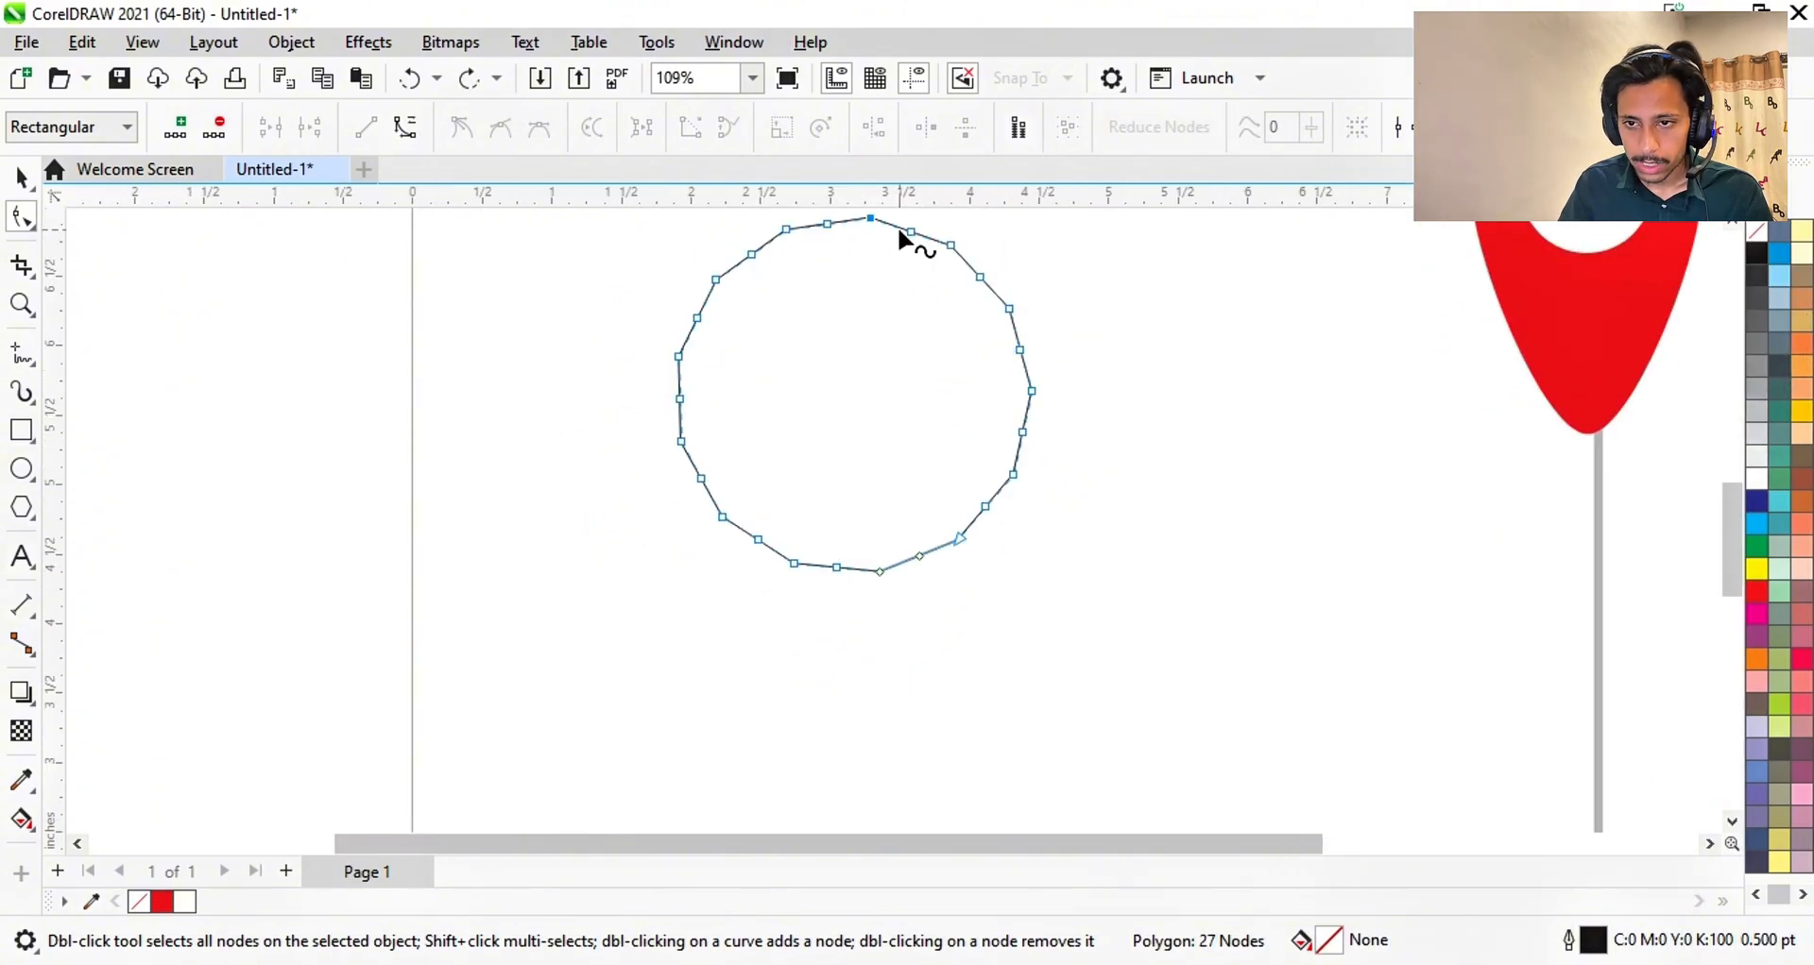
- Drag nodes to reshape the polygon into a 13-pointed starburst about 4.8 inches across
drag(871, 218, 1052, 240)
scroll(964, 373, down, 3)
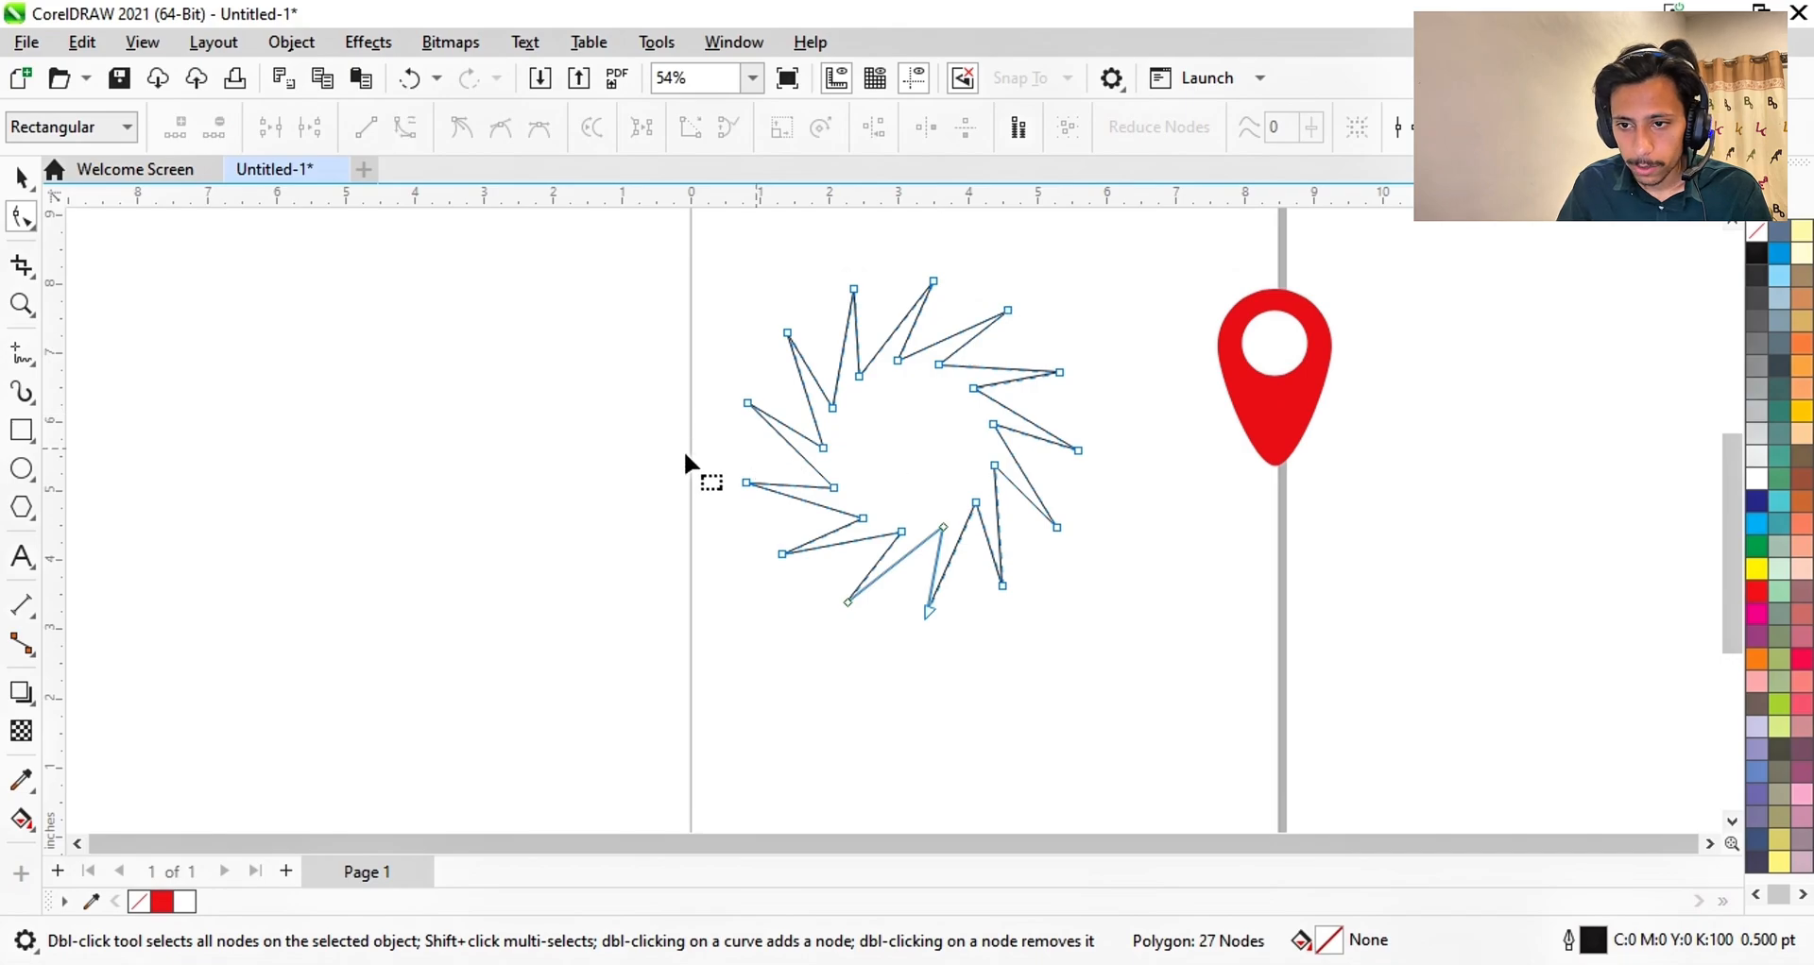
drag(858, 379, 905, 375)
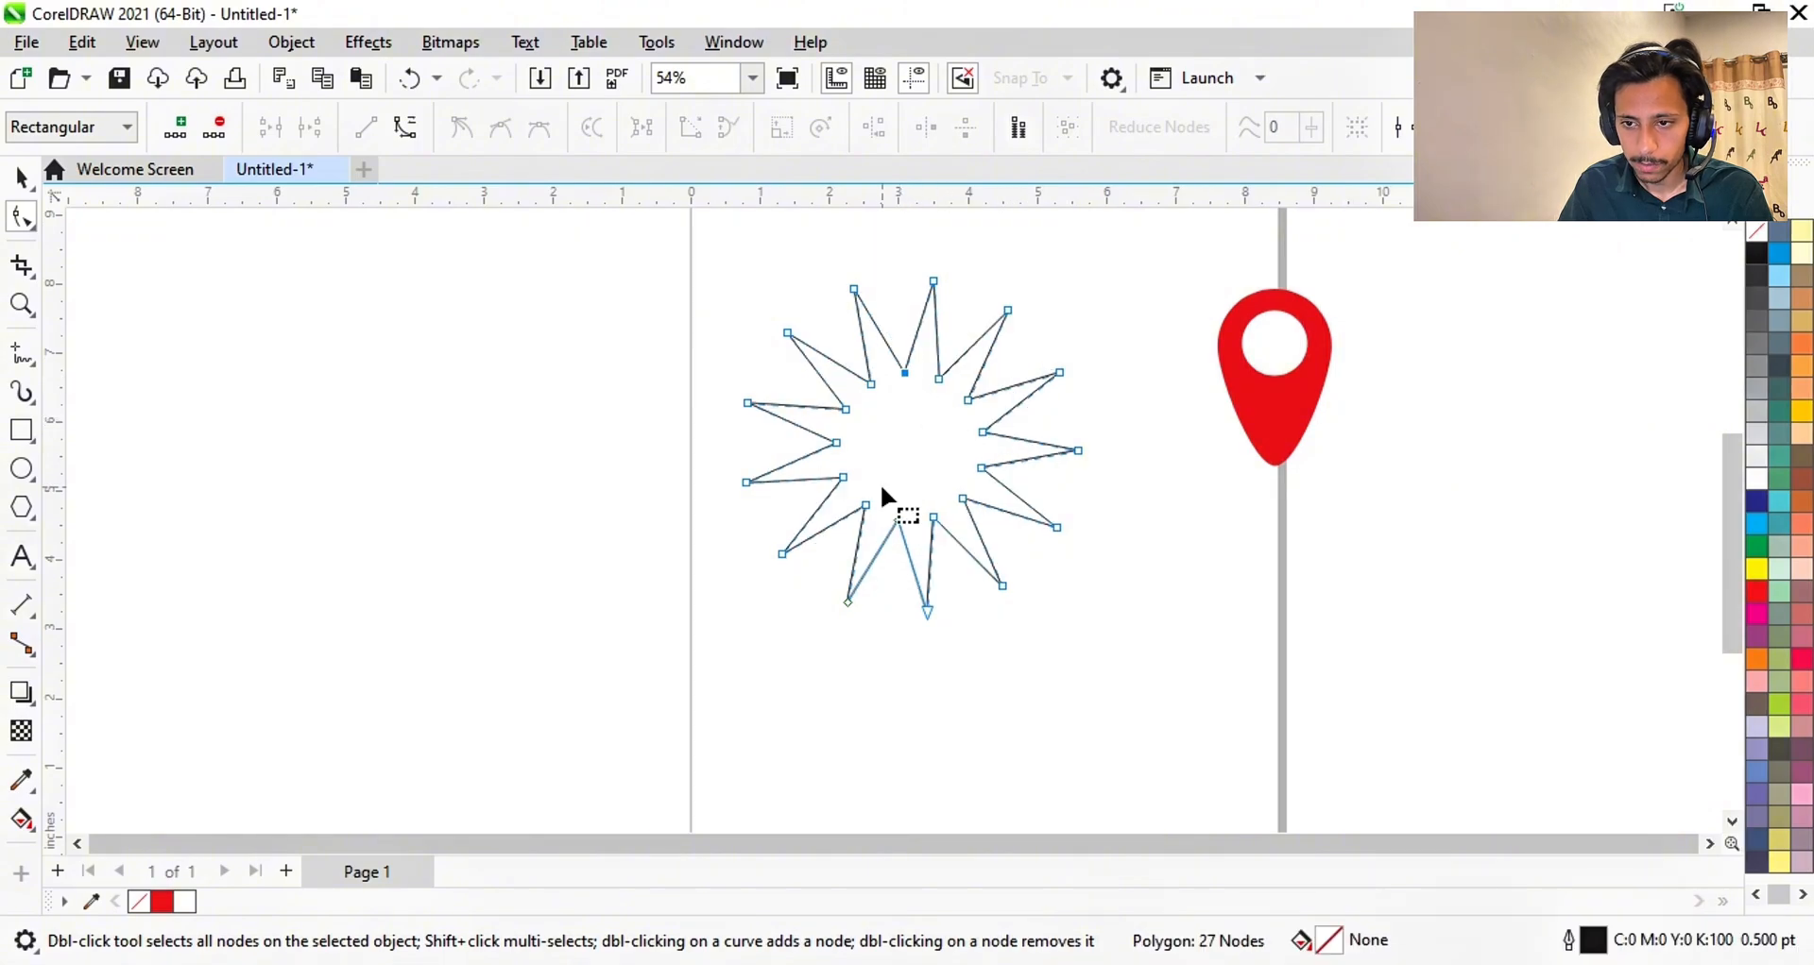
click(21, 177)
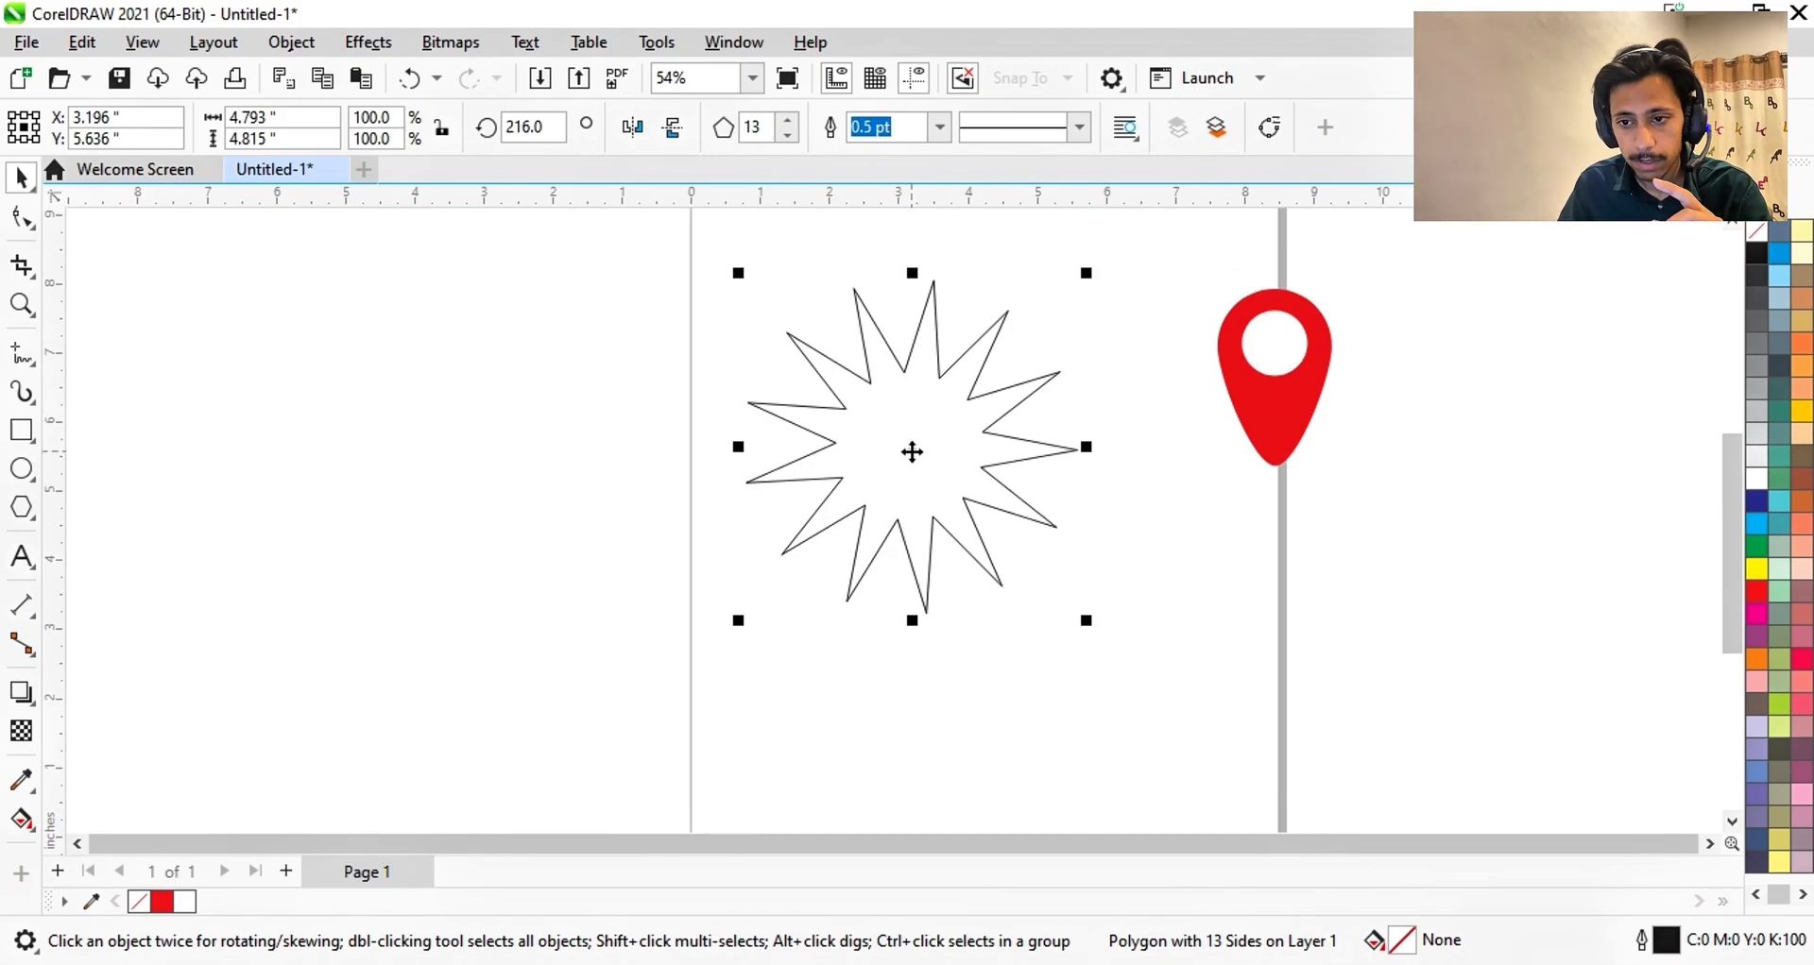
- Move the starburst right of the map-pin and draw a five-point star on the left
drag(912, 452, 1450, 511)
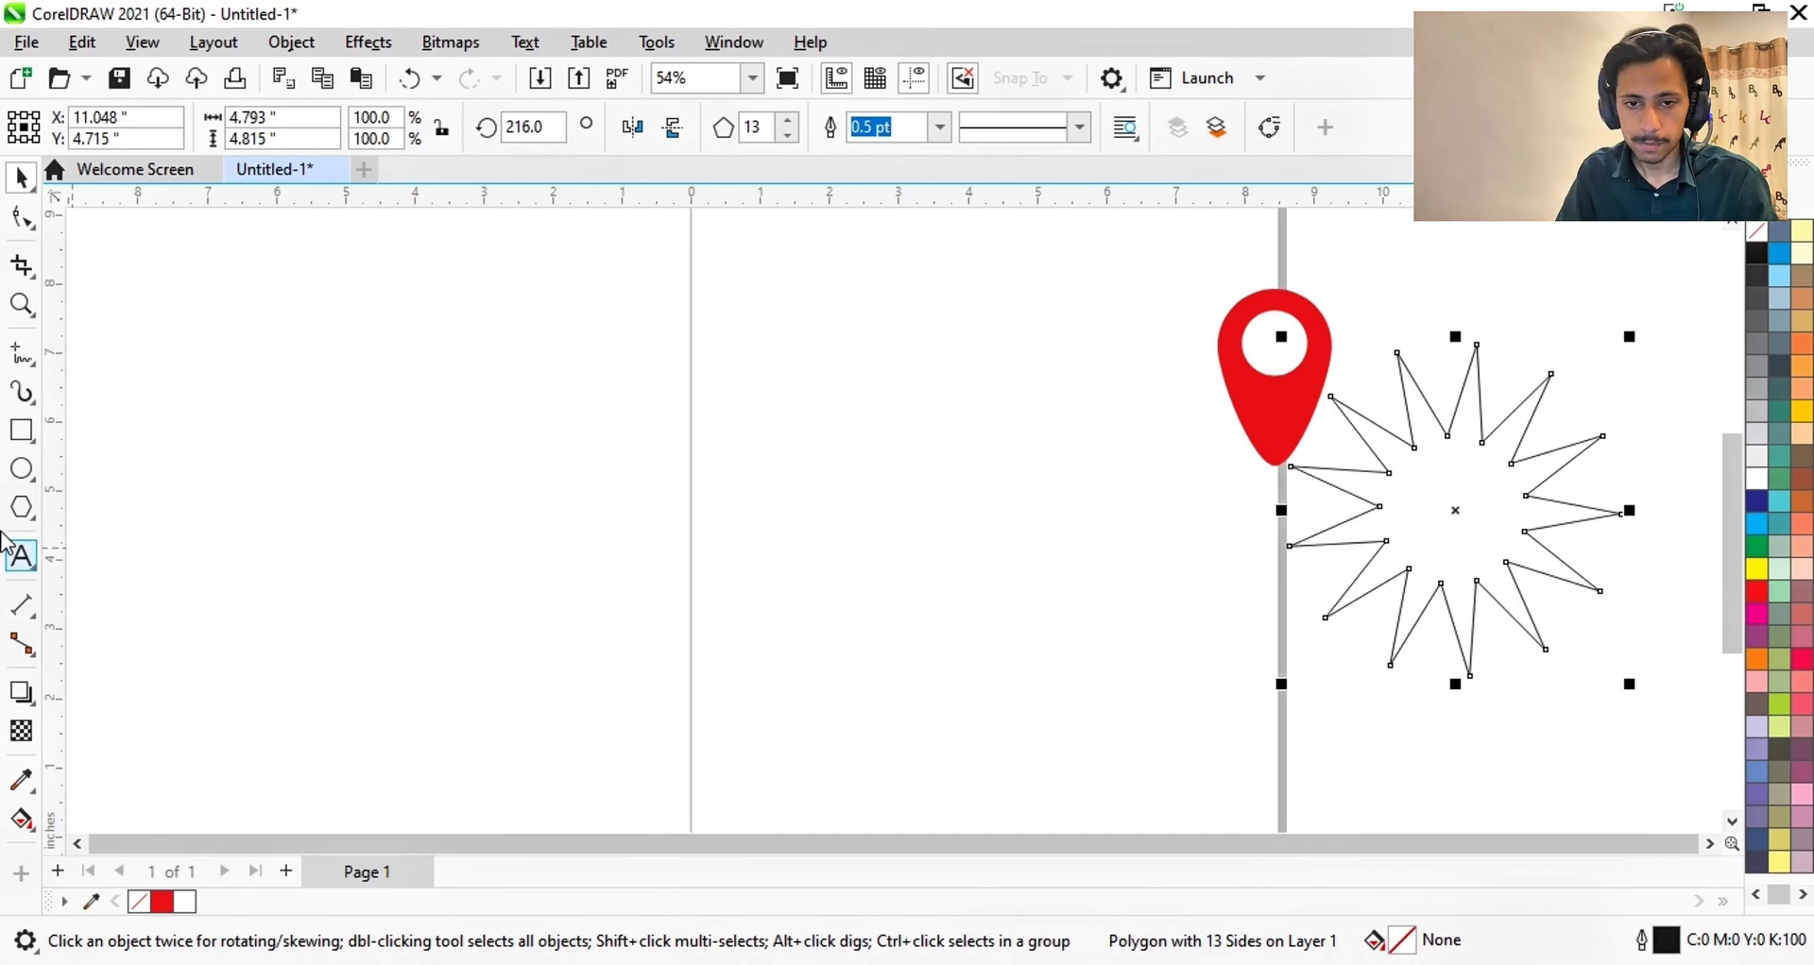
click(21, 508)
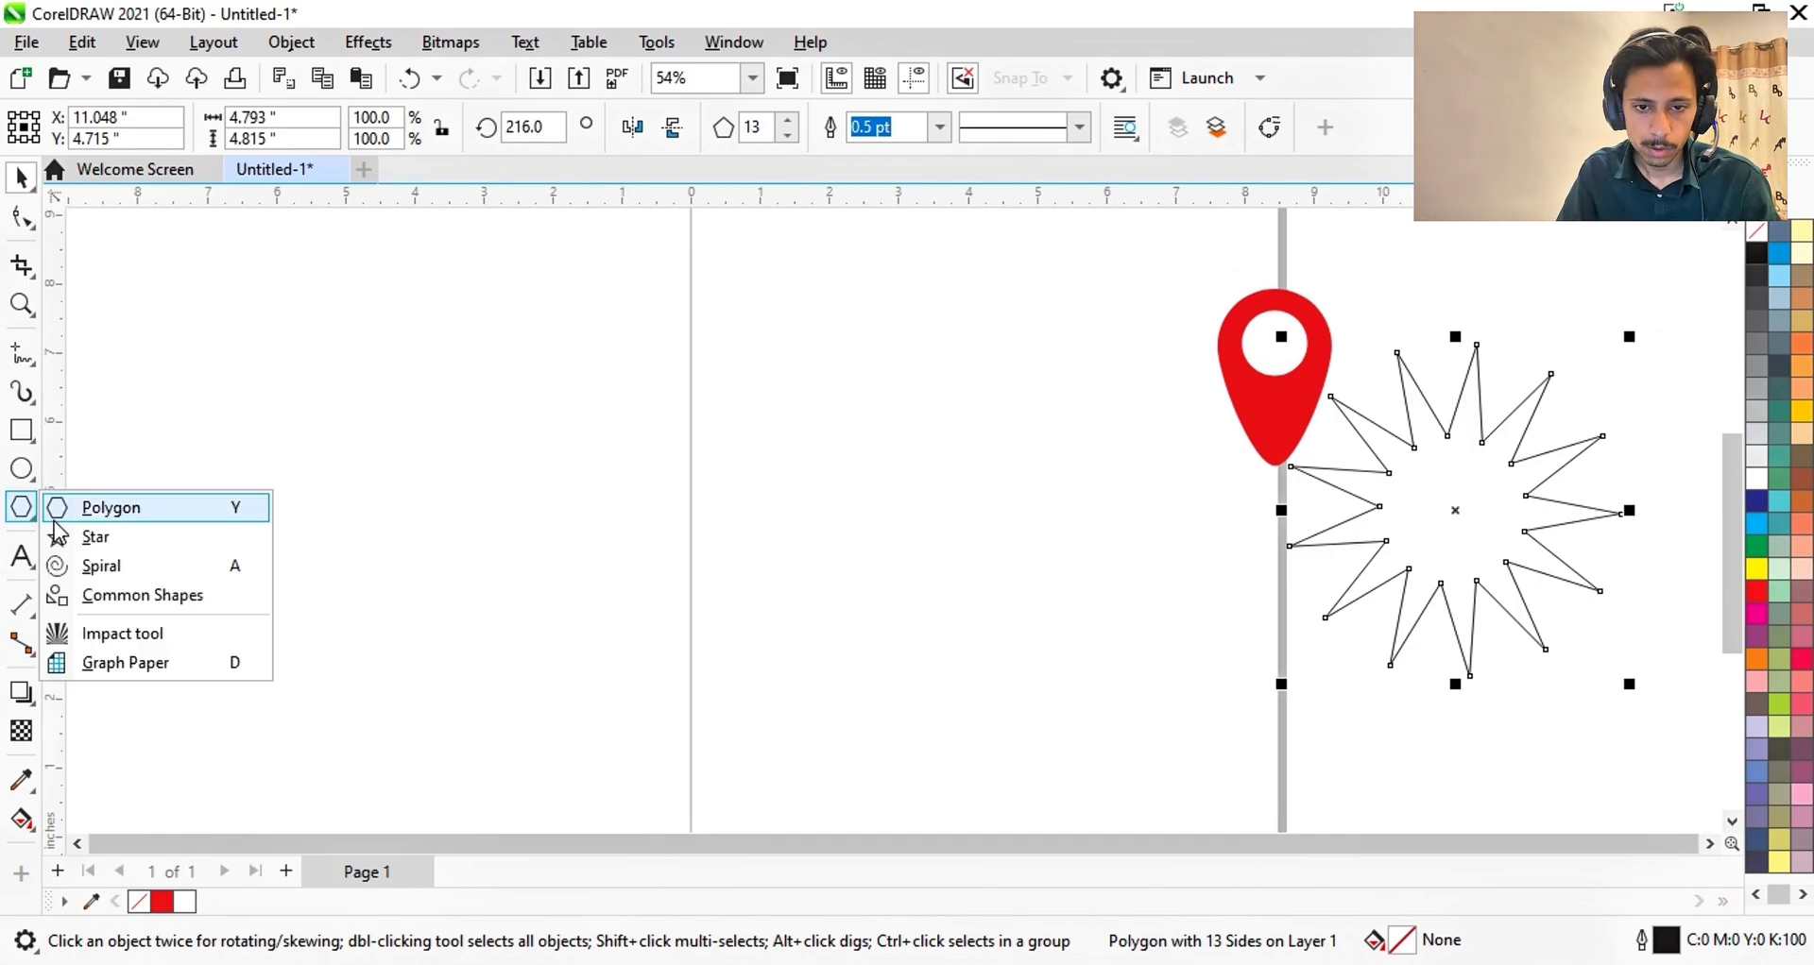
click(99, 536)
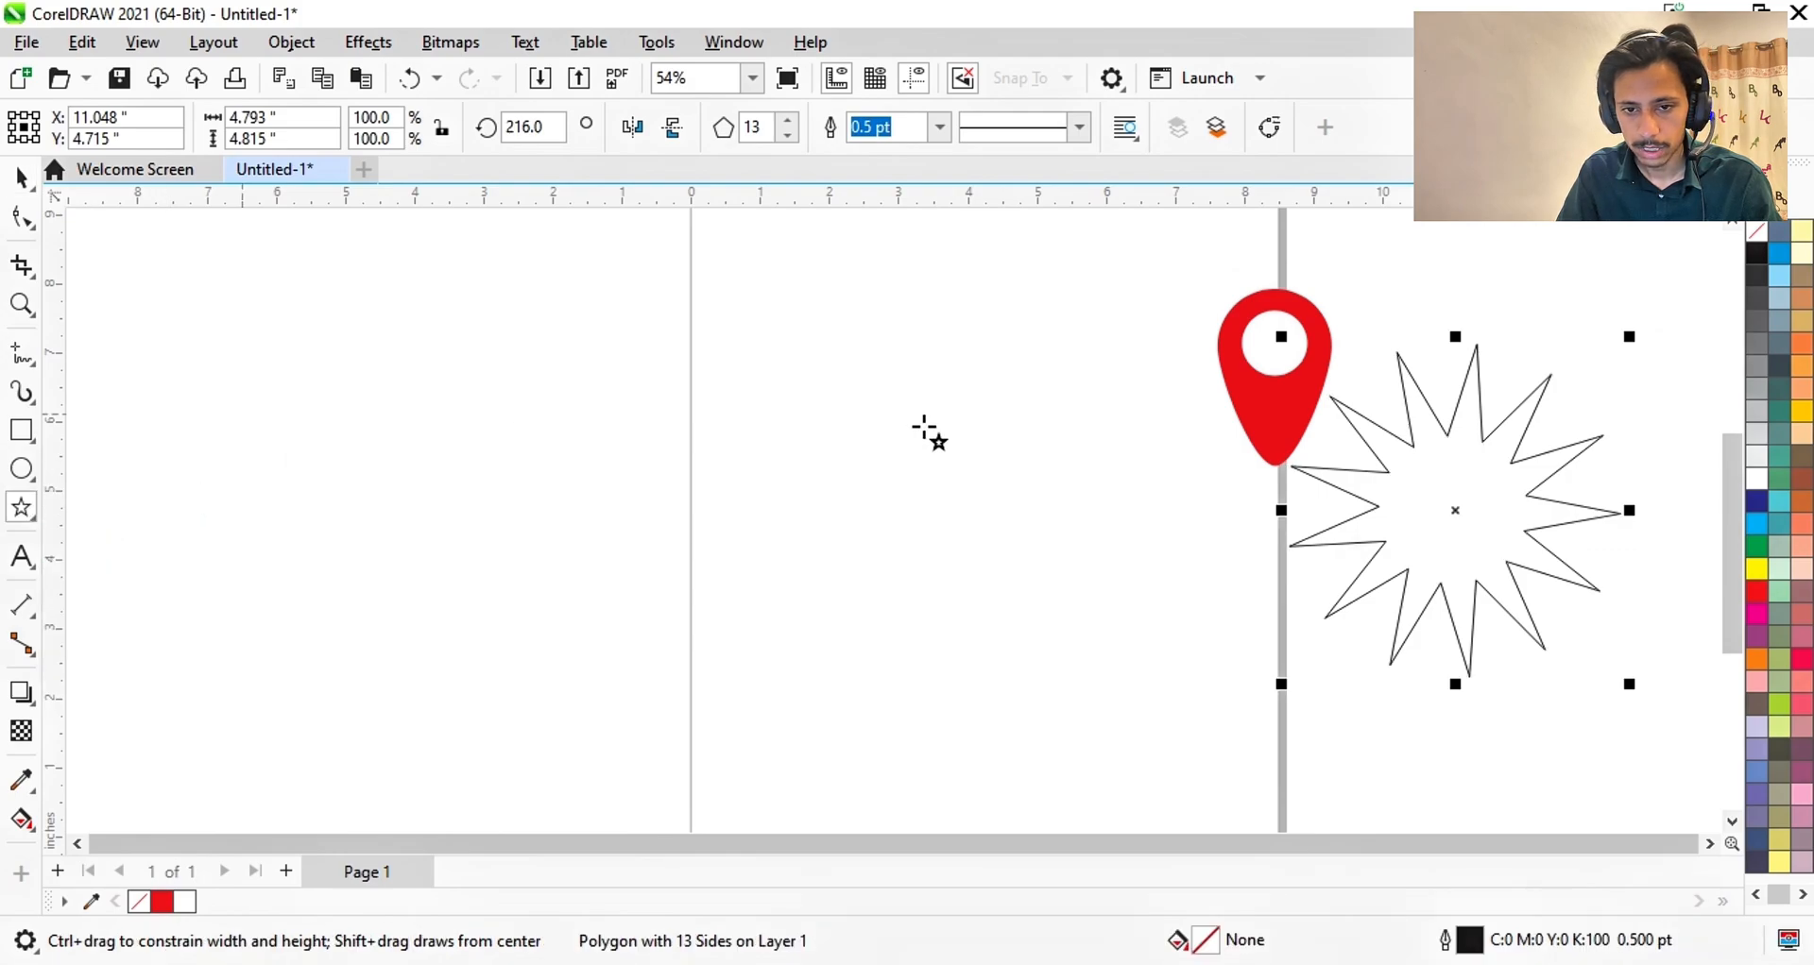
drag(789, 376, 871, 468)
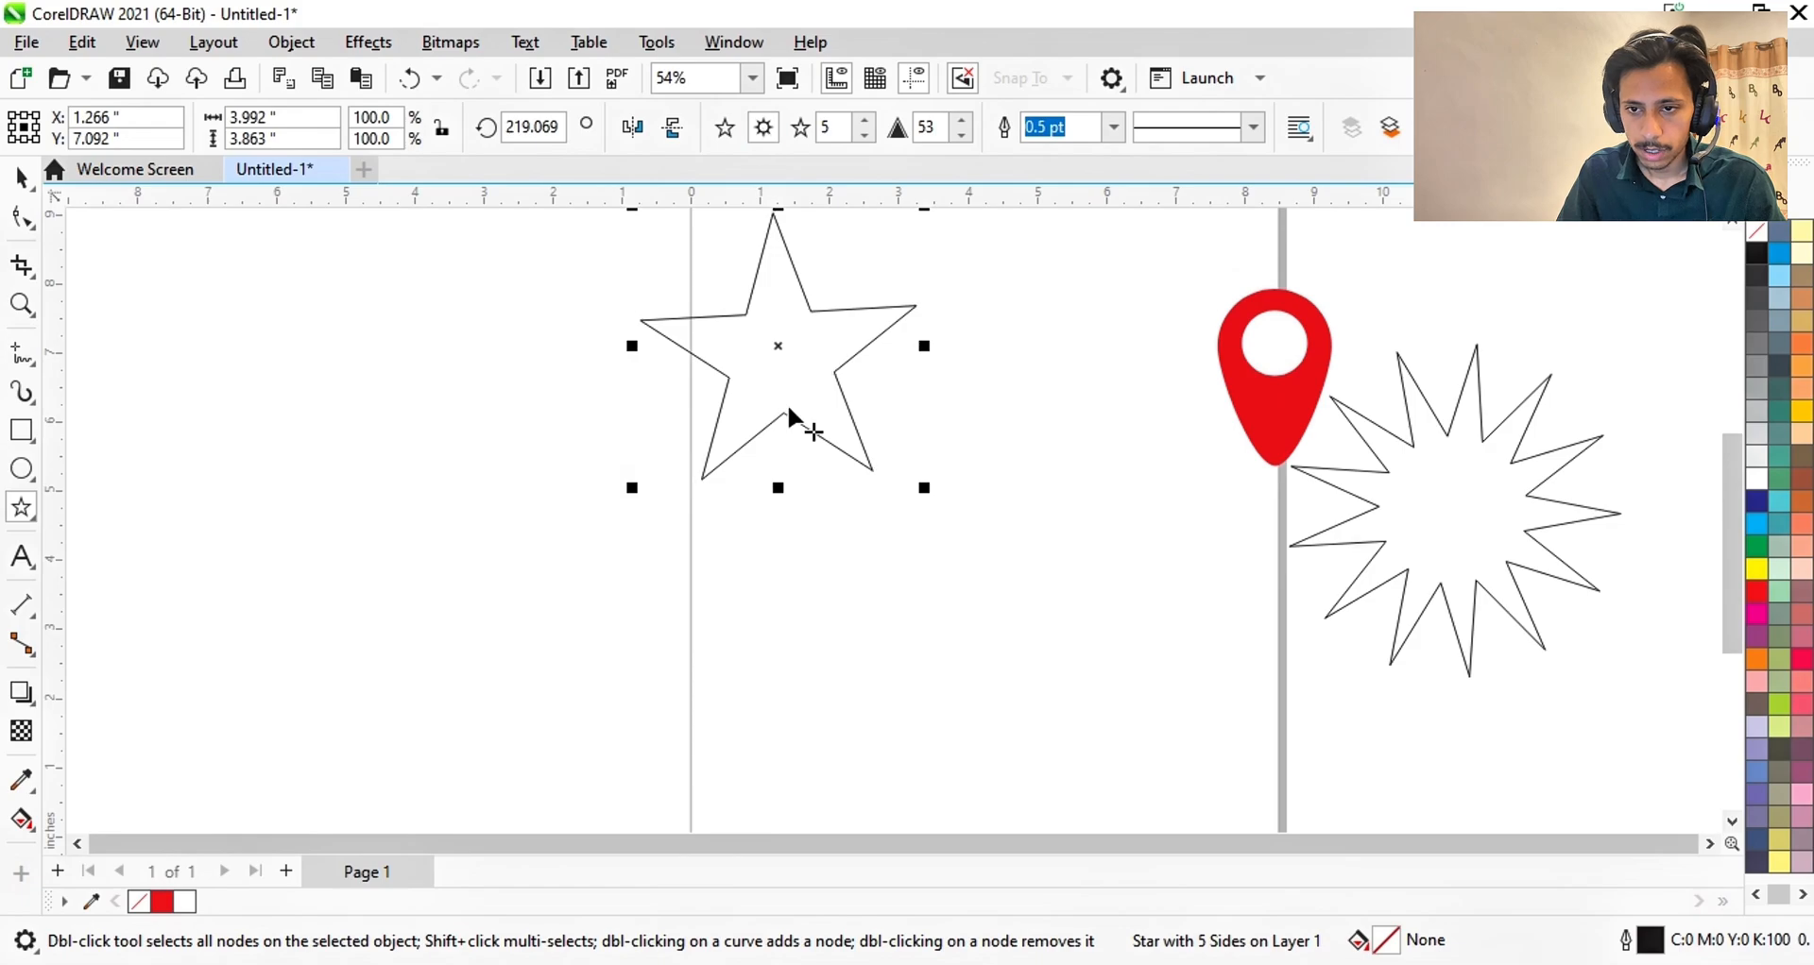
- Draw a 20-point complex star below the five-point star
drag(974, 543, 1063, 642)
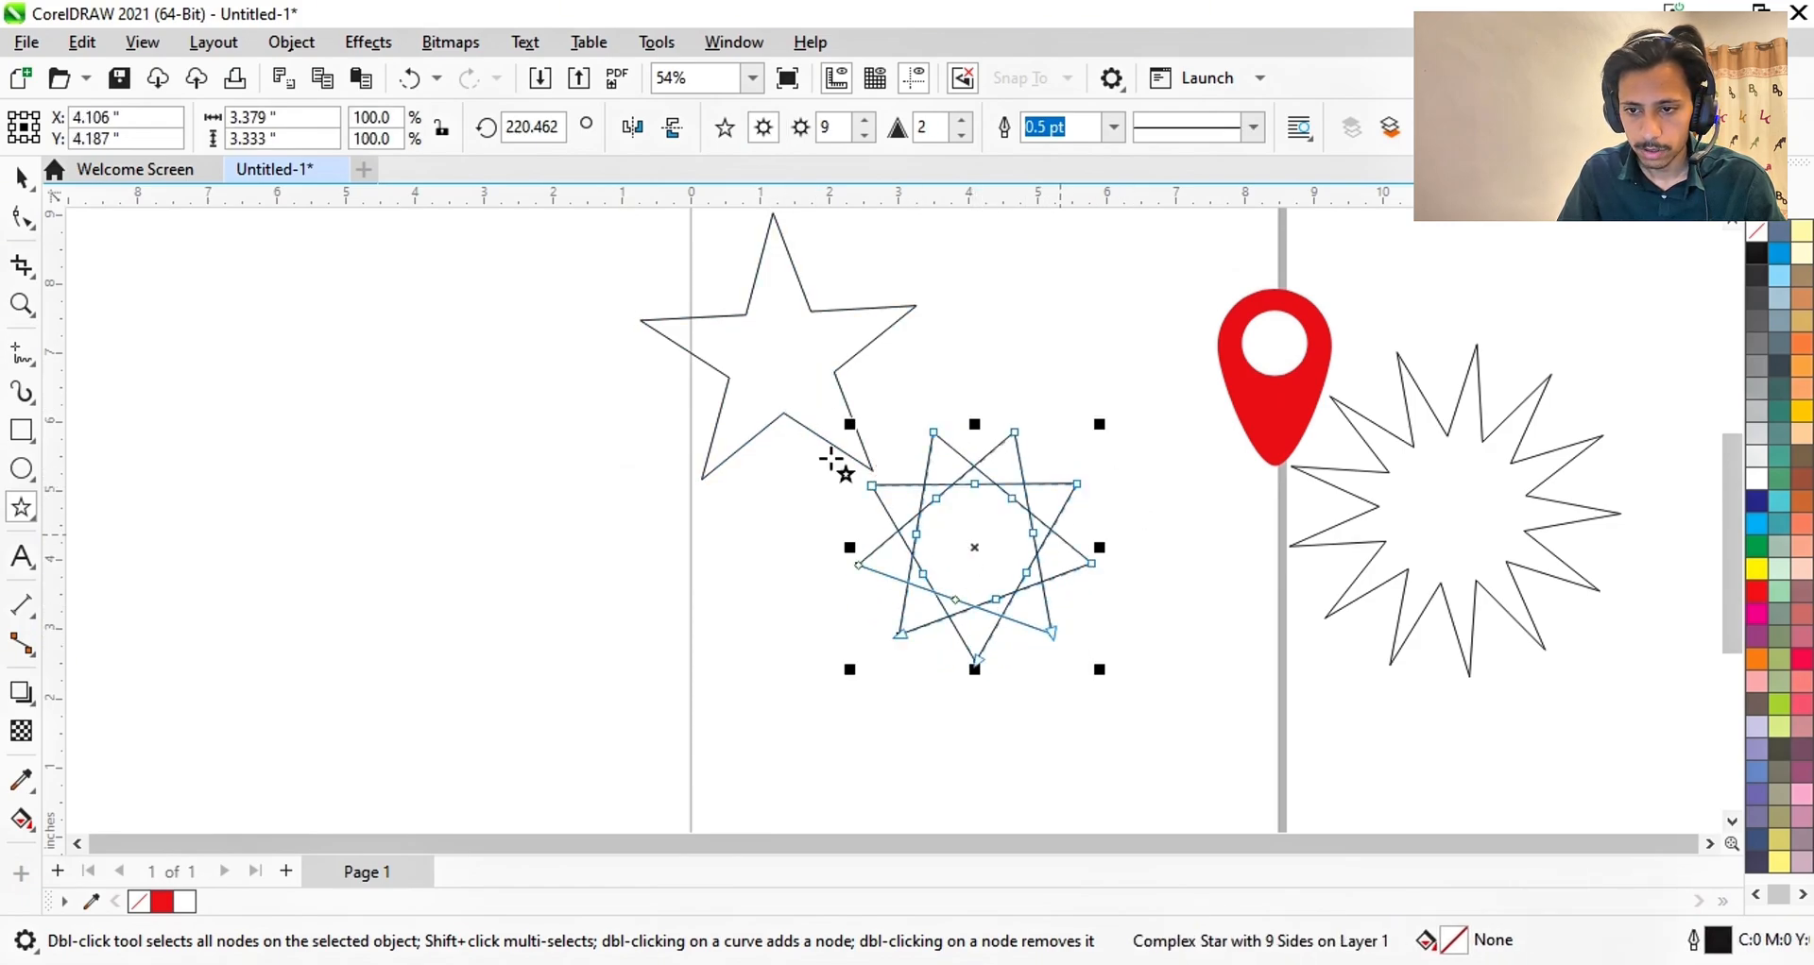
scroll(865, 136, up, 13)
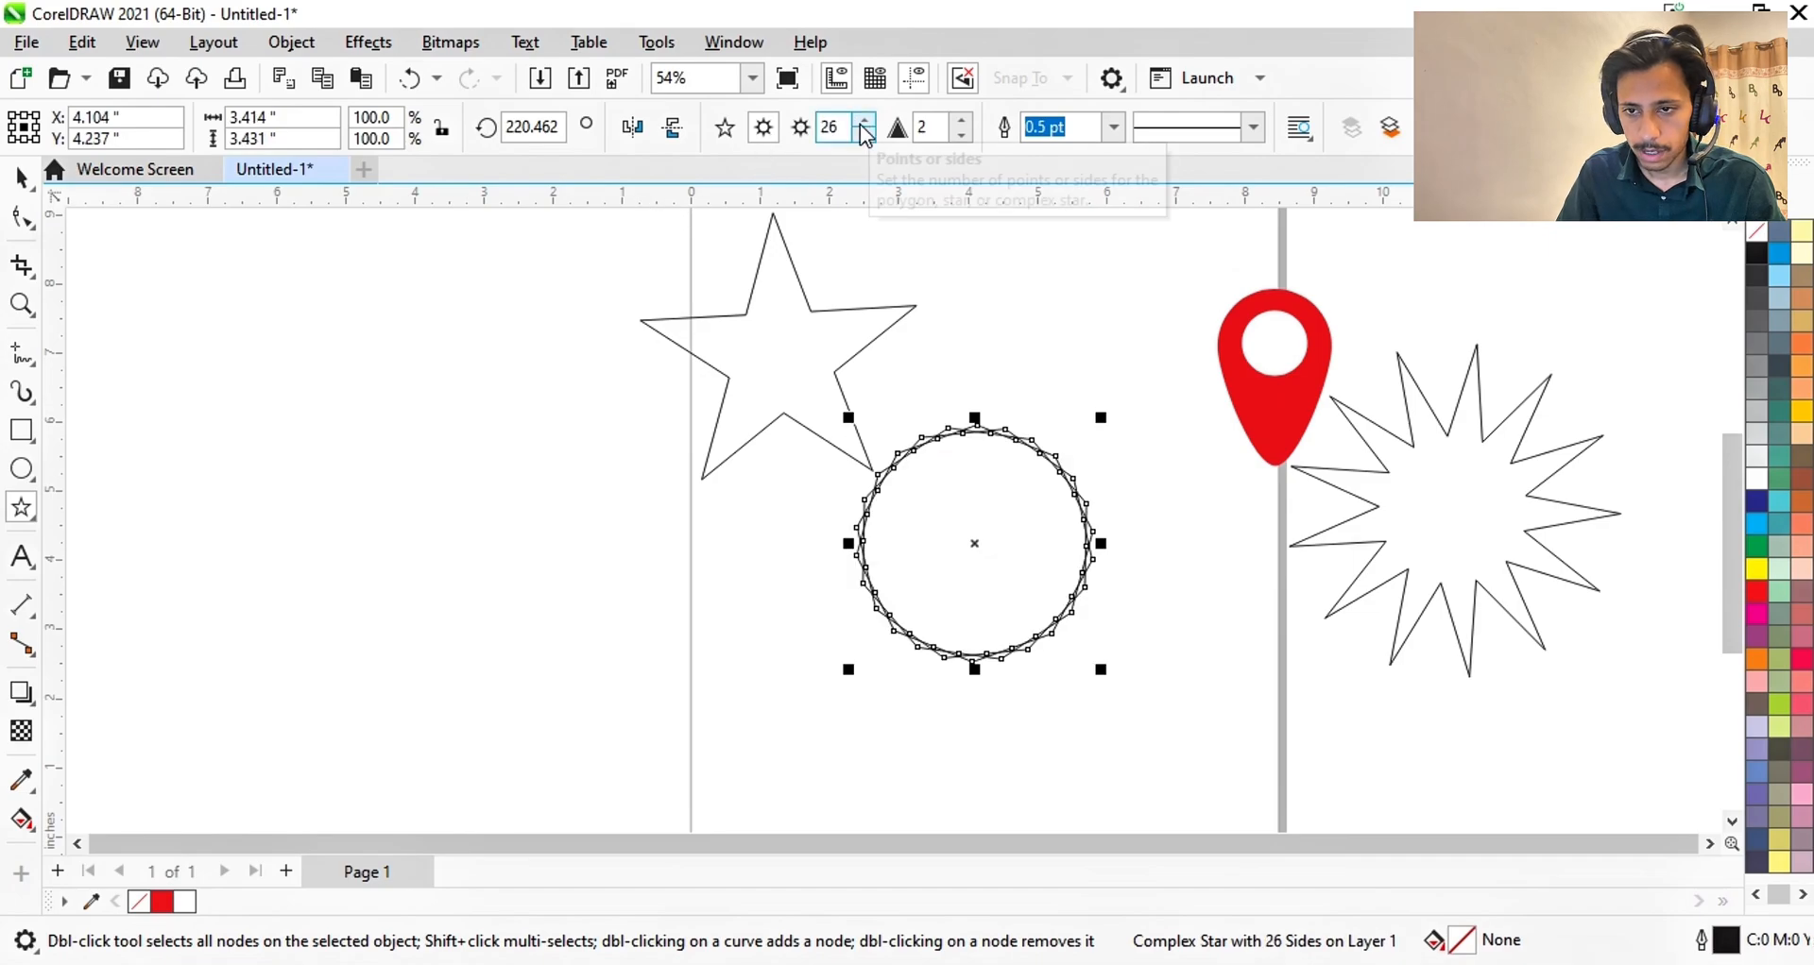
scroll(865, 136, down, 4)
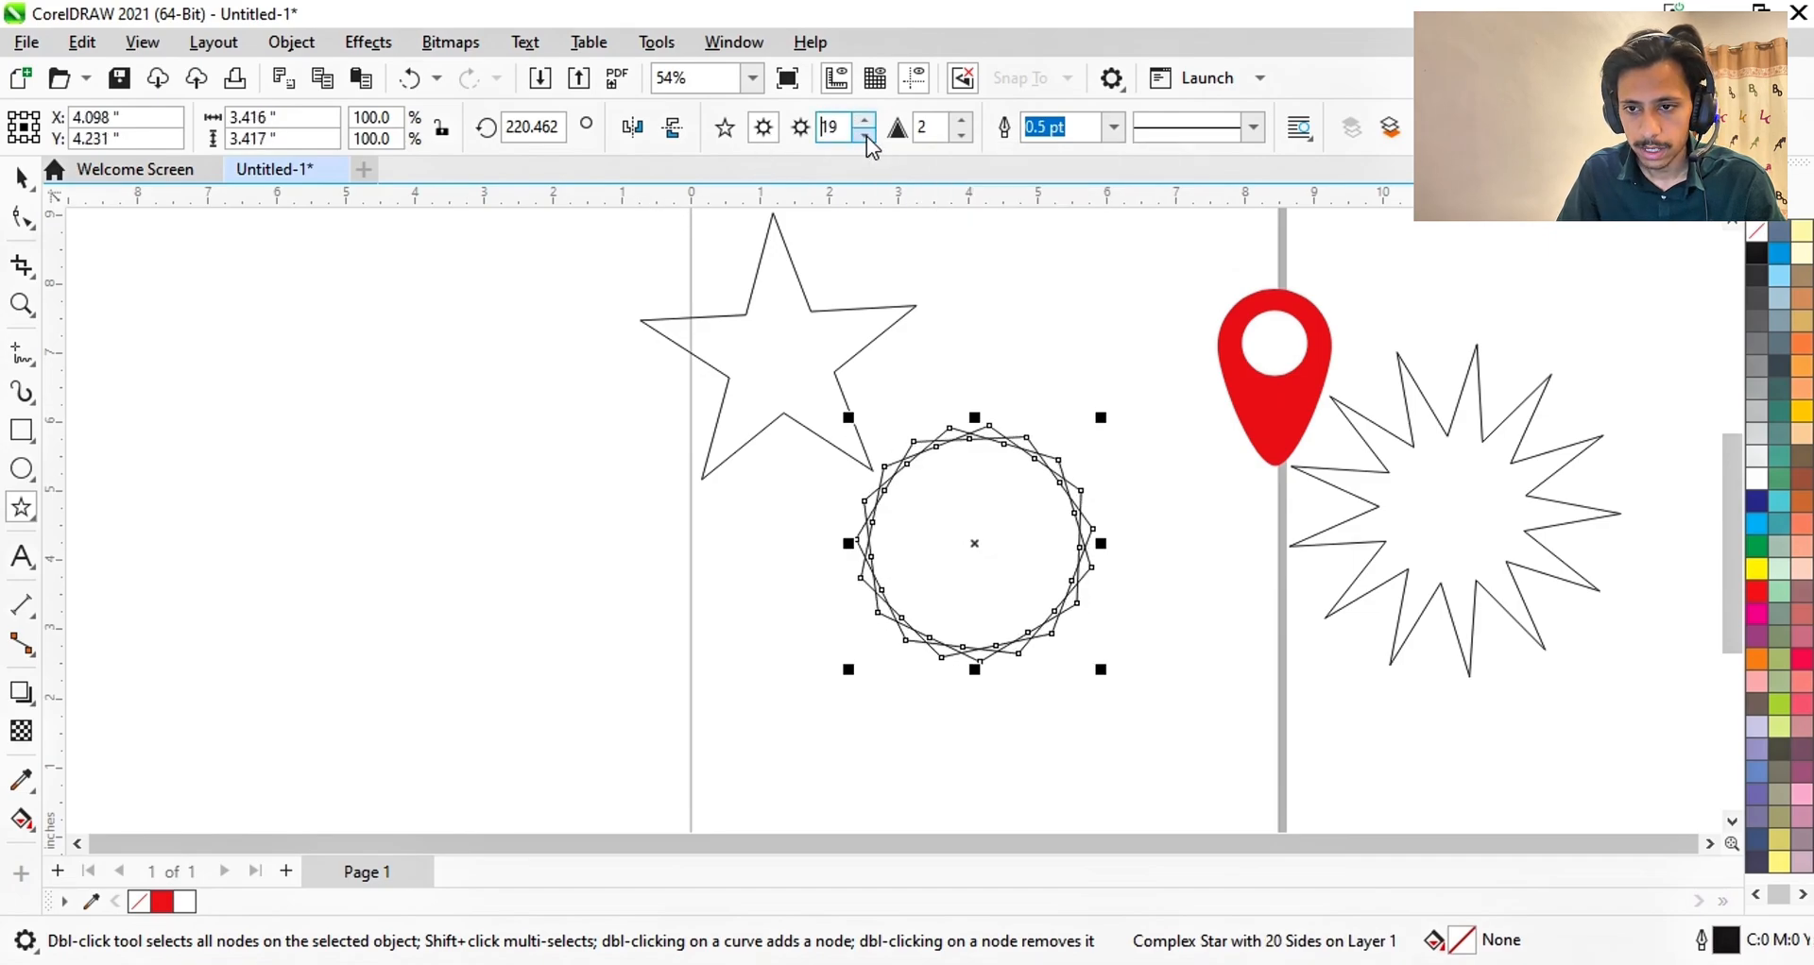
click(763, 366)
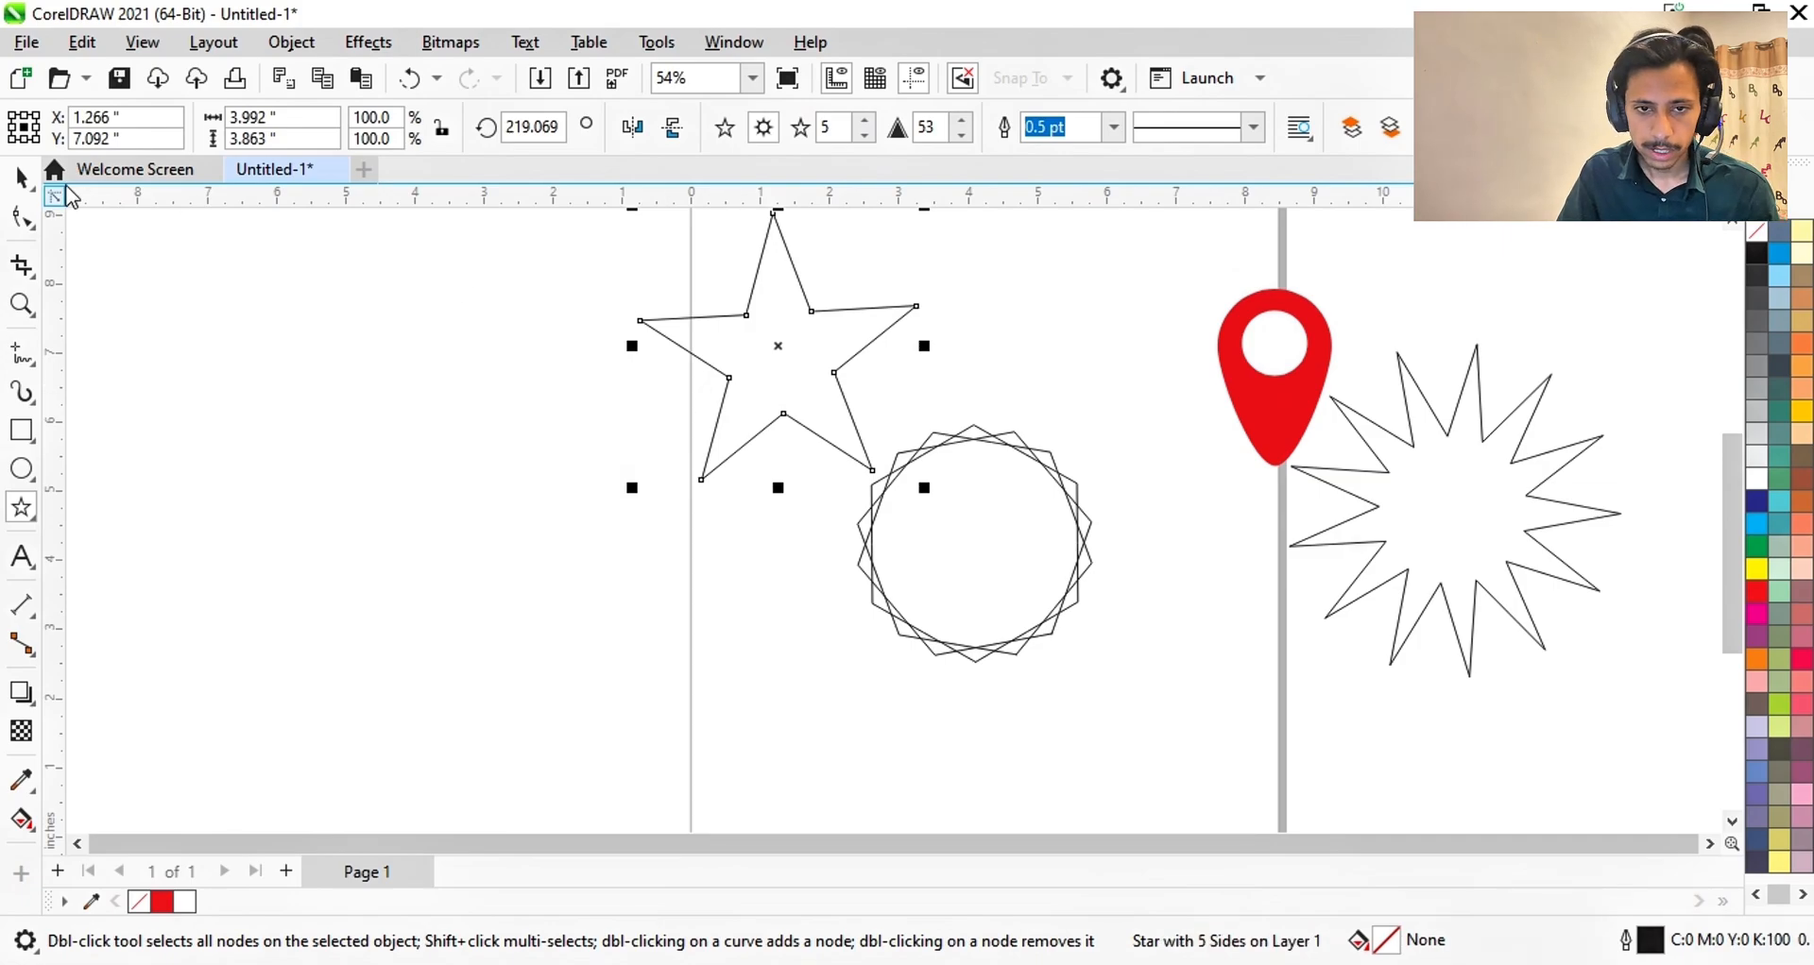
click(22, 217)
scroll(699, 435, down, 1)
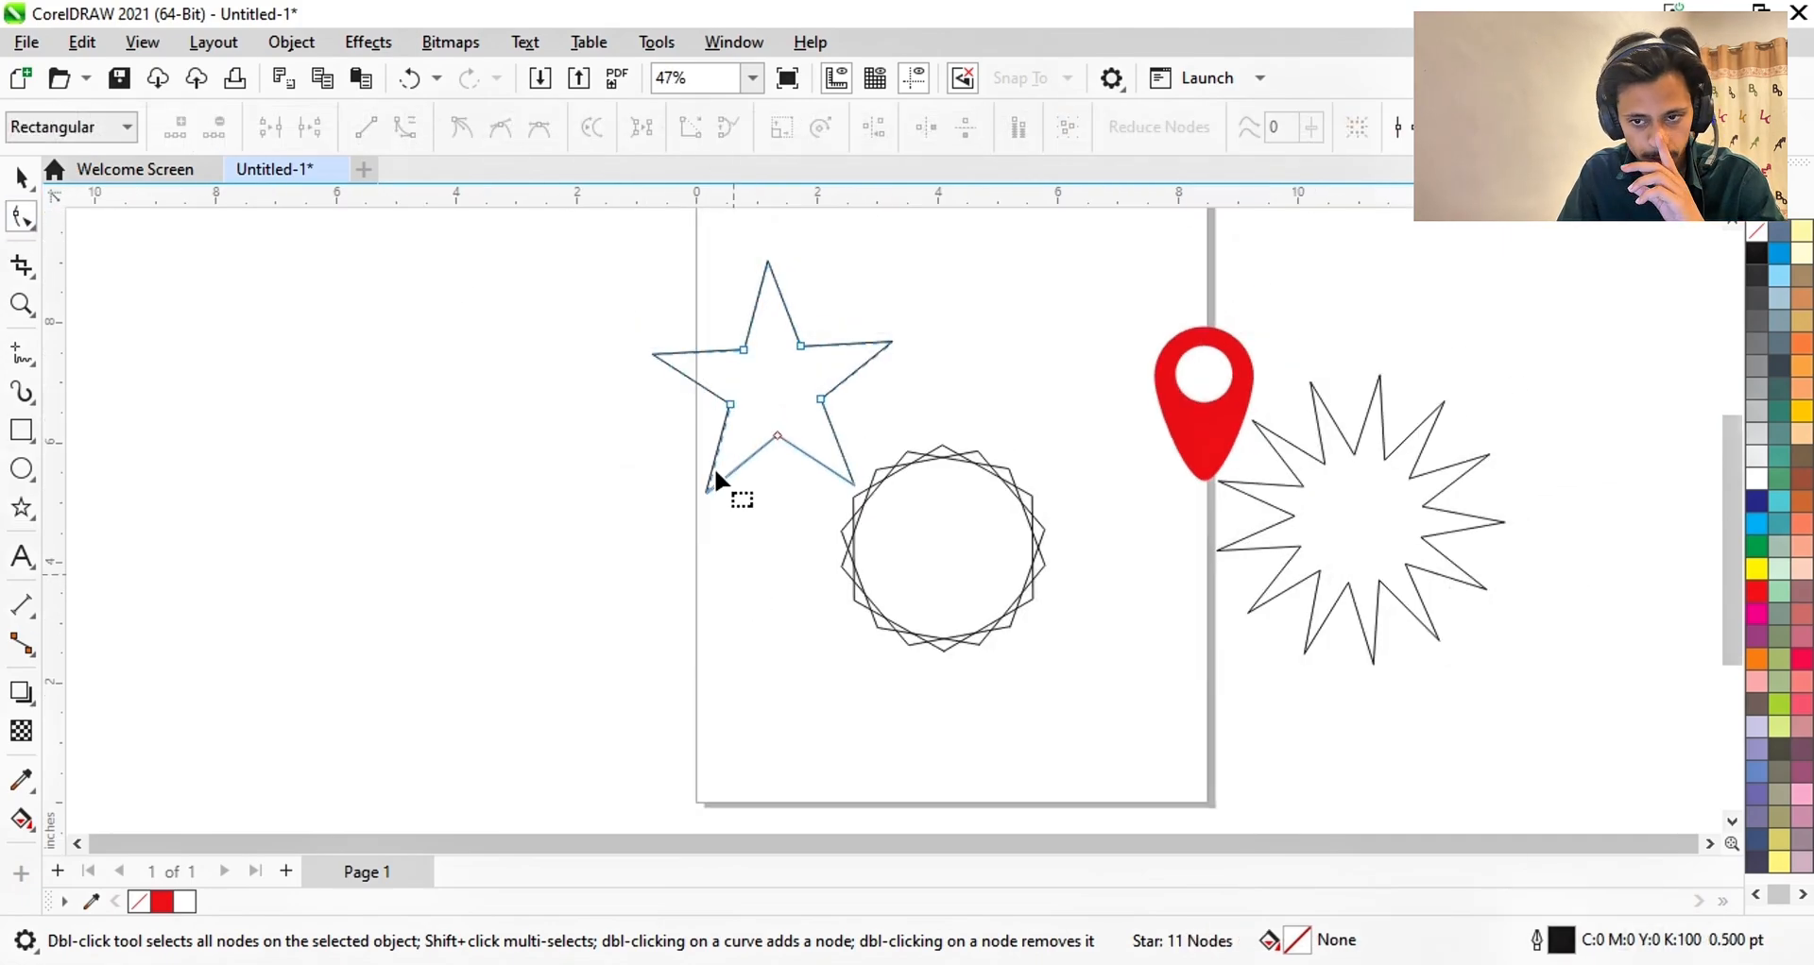
scroll(746, 351, up, 2)
scroll(746, 352, up, 7)
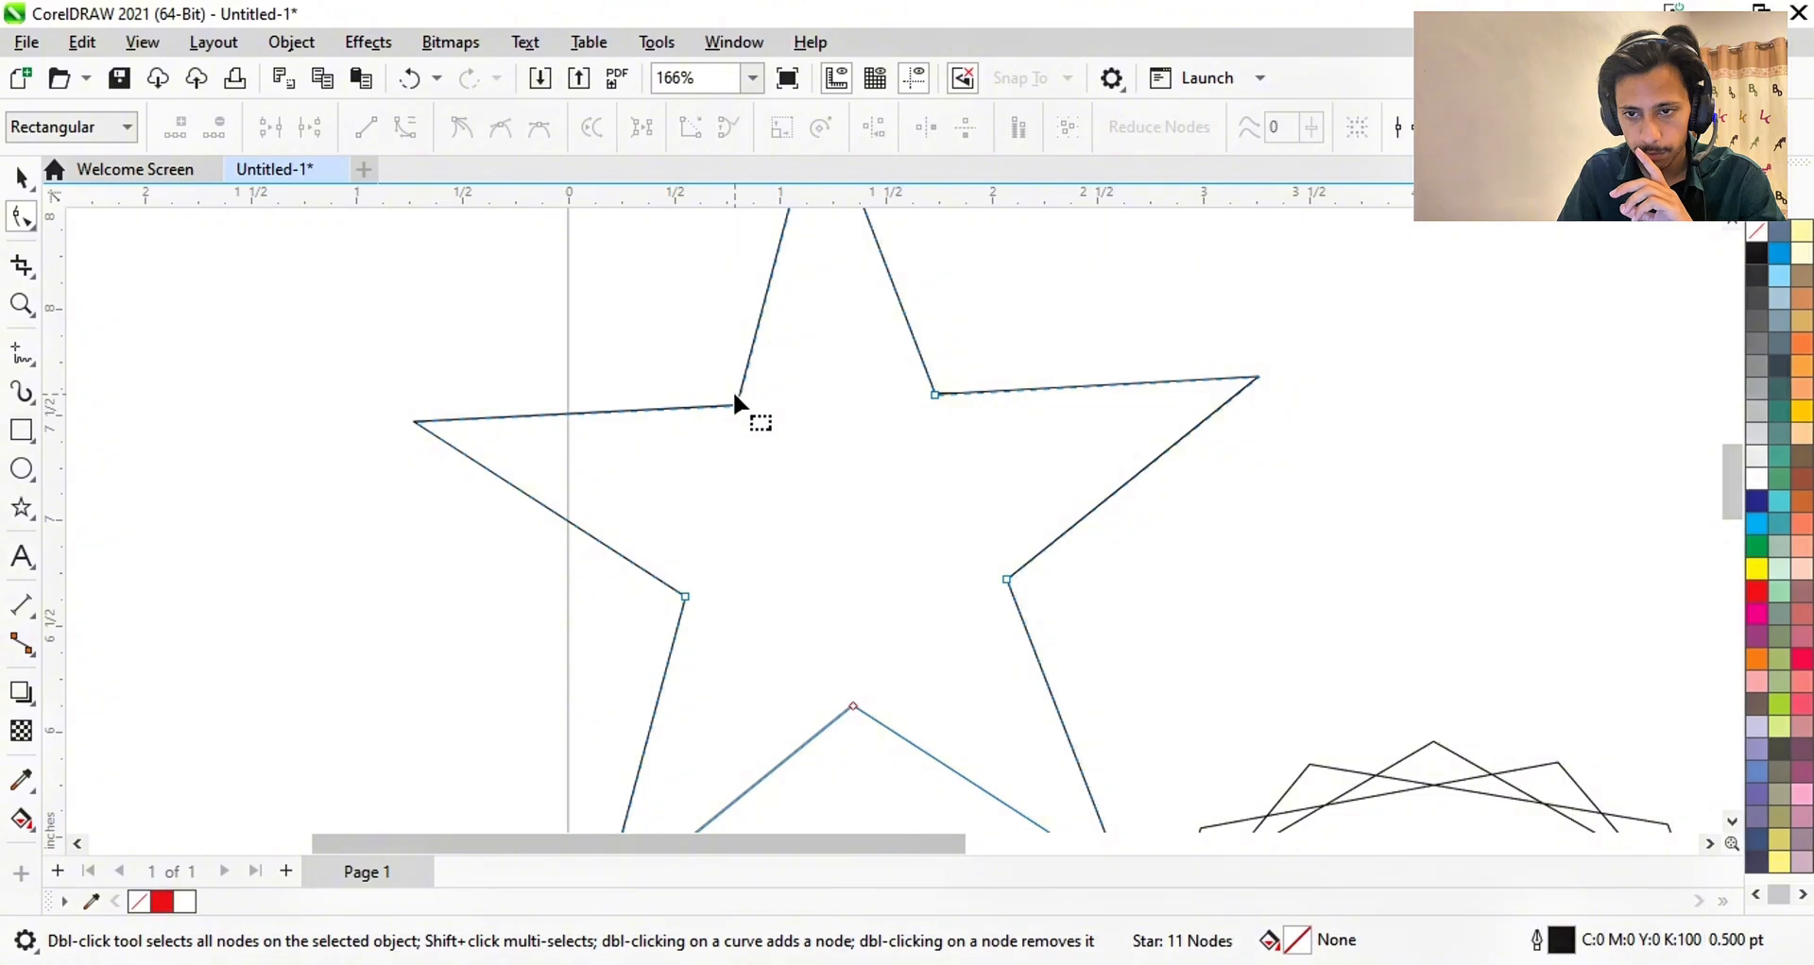
drag(736, 405, 826, 532)
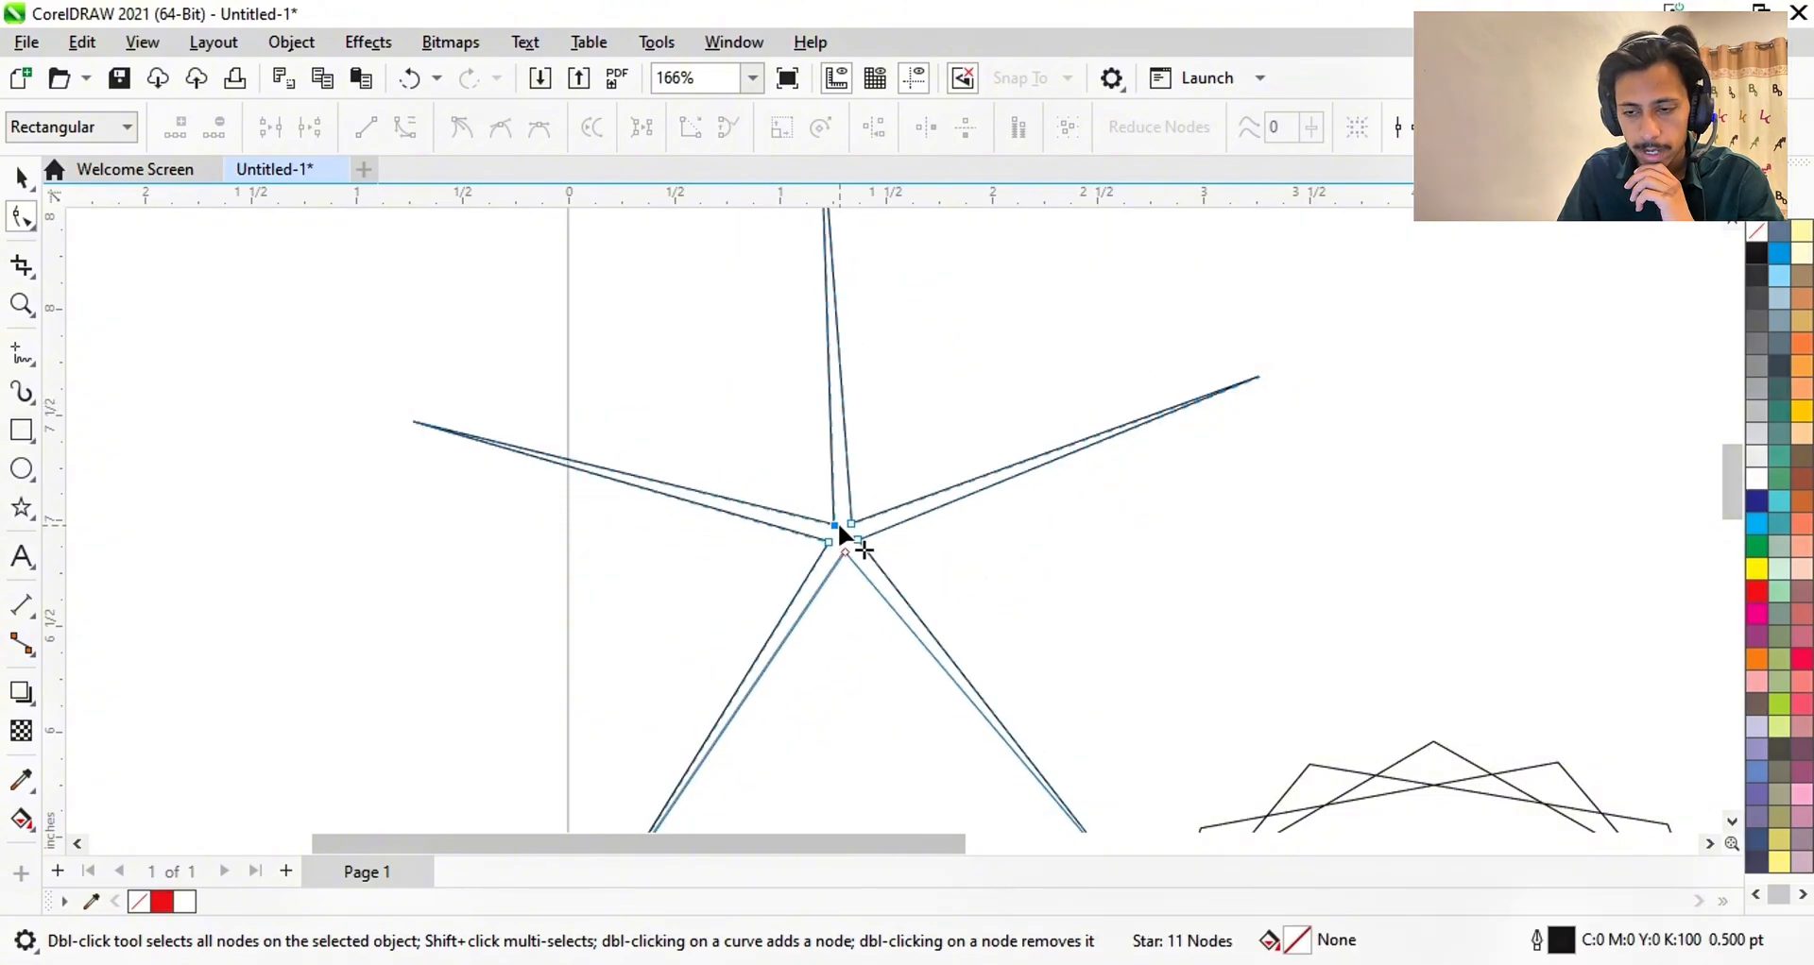
drag(838, 523, 682, 293)
scroll(1023, 305, down, 2)
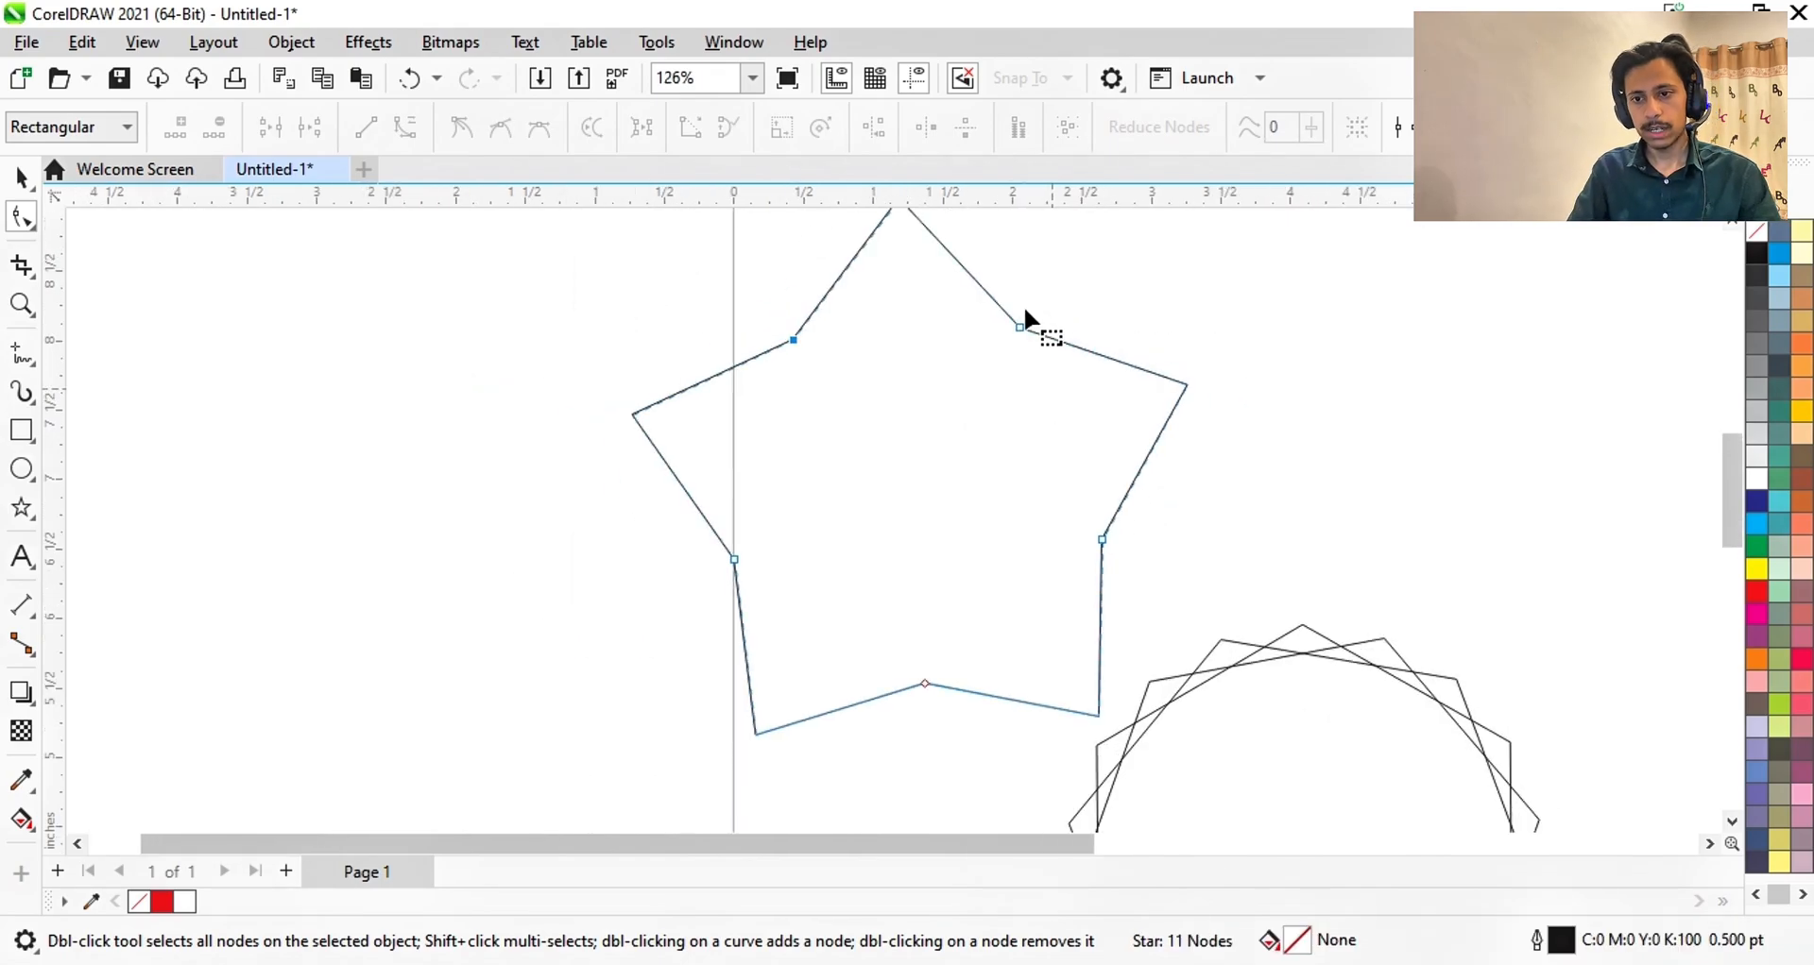
scroll(944, 431, down, 4)
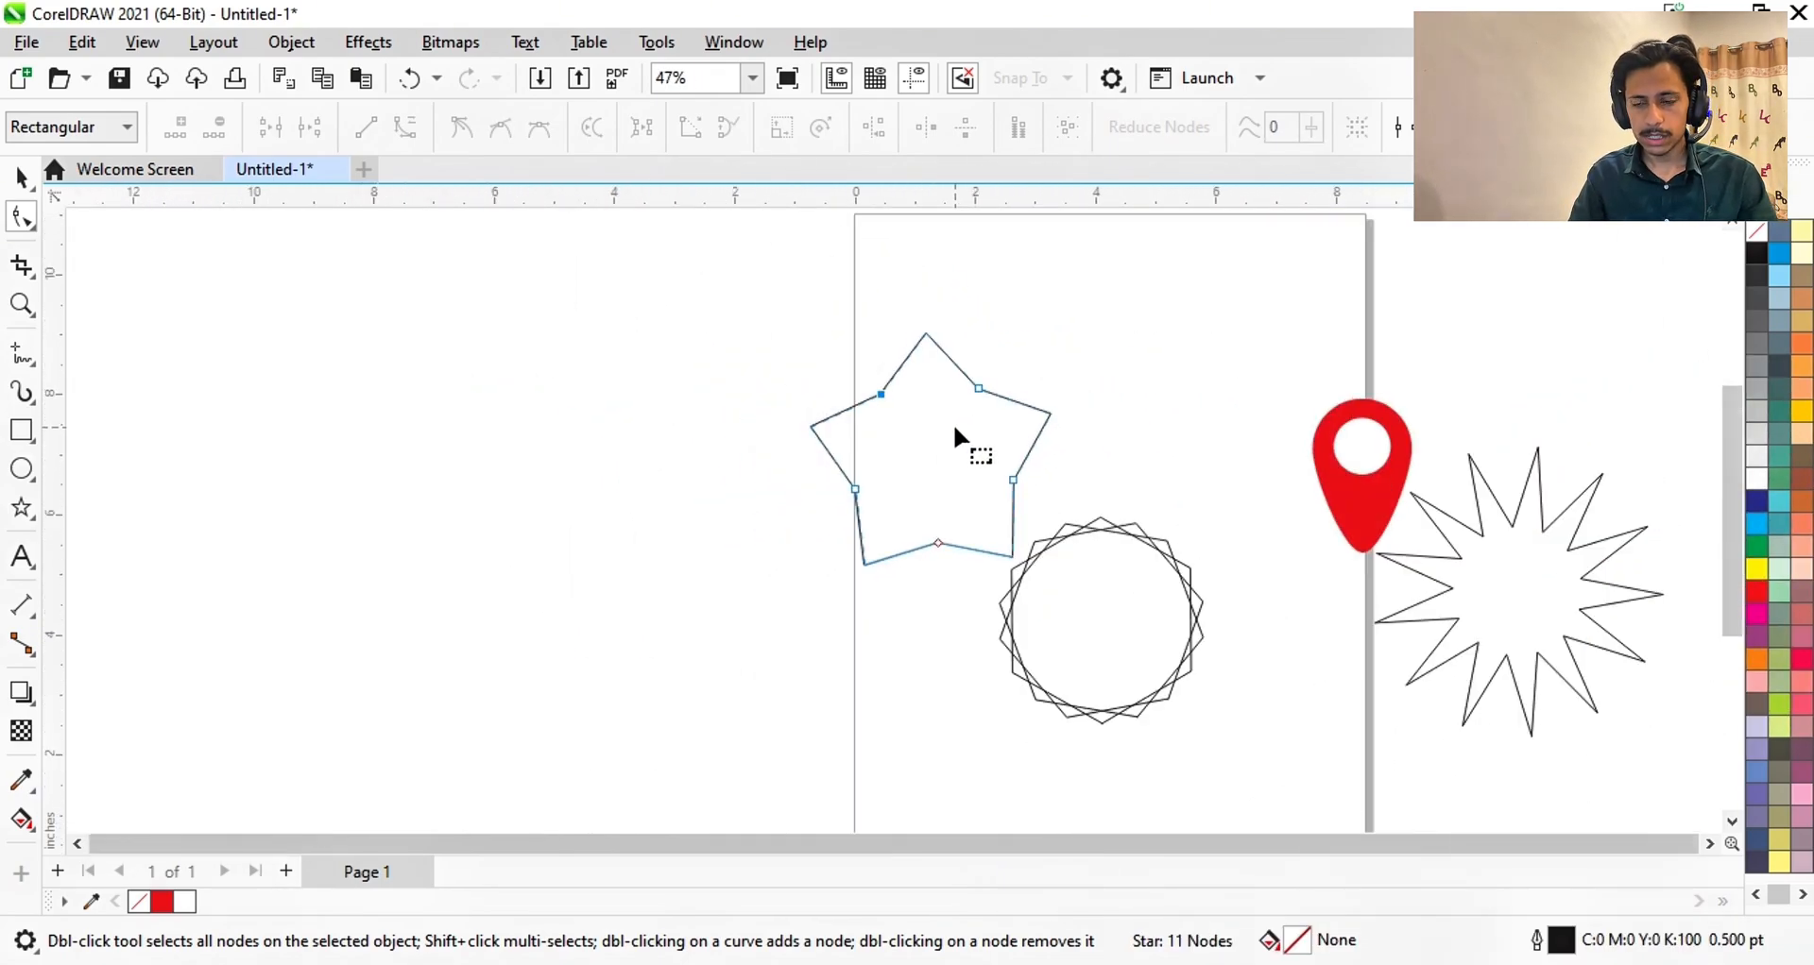
click(926, 429)
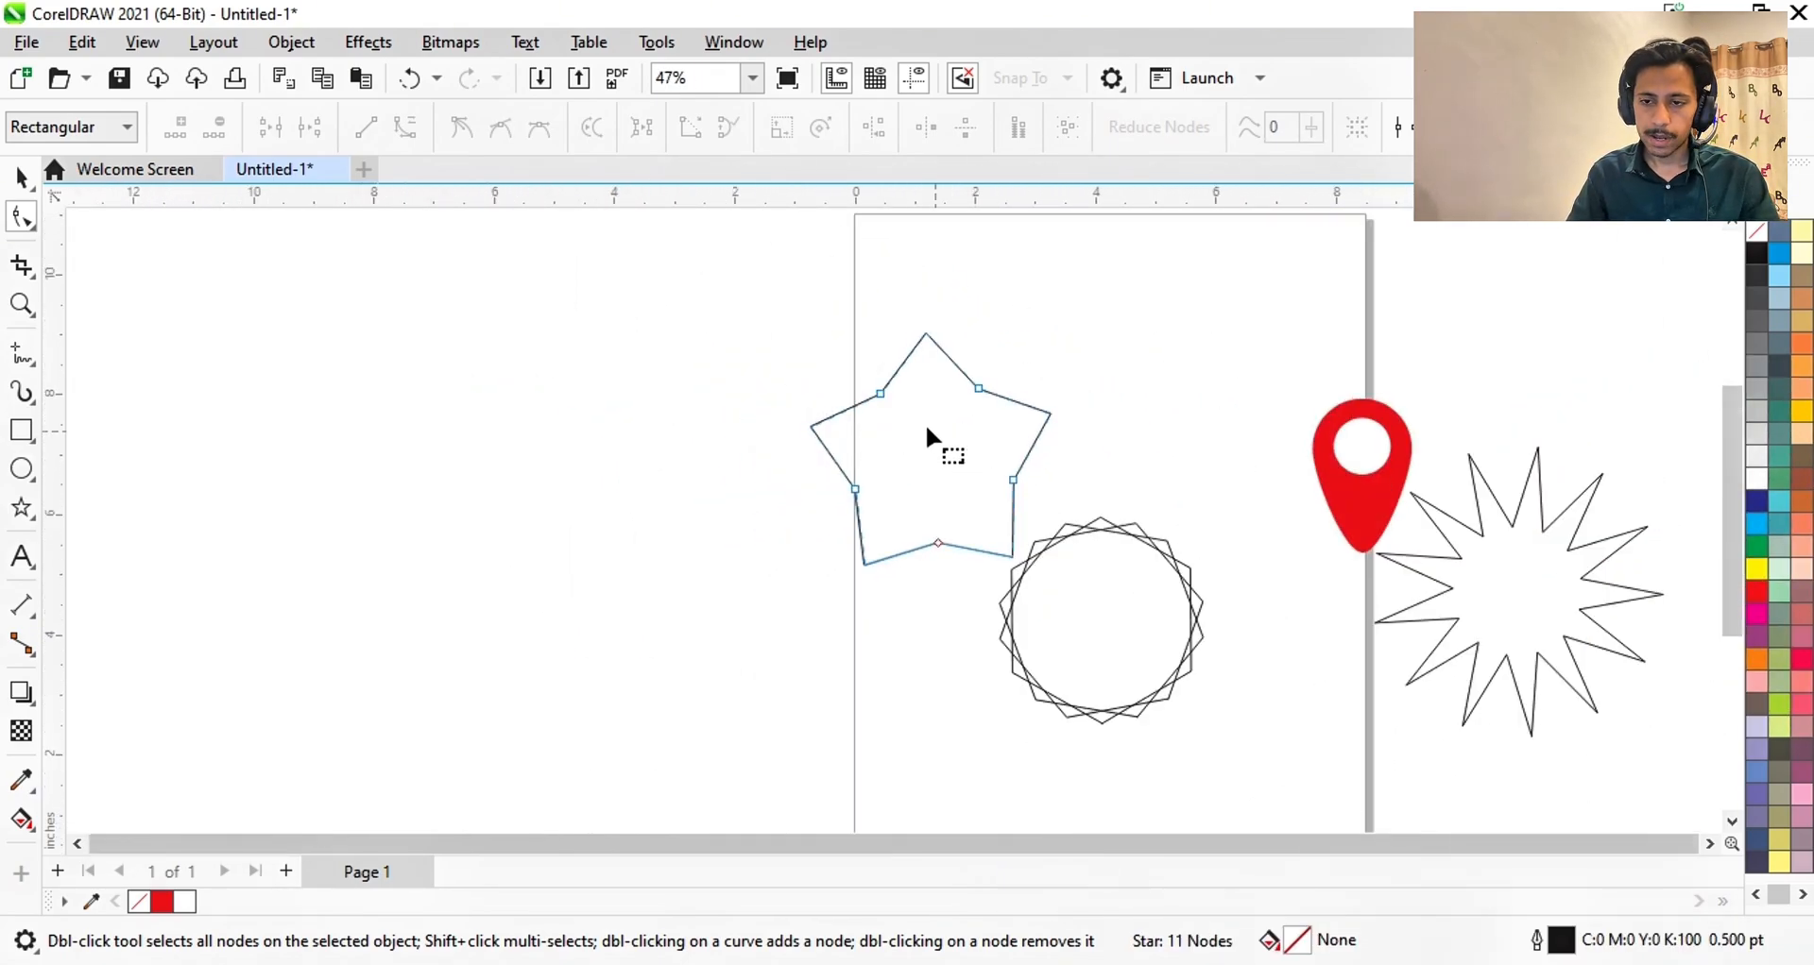
click(20, 177)
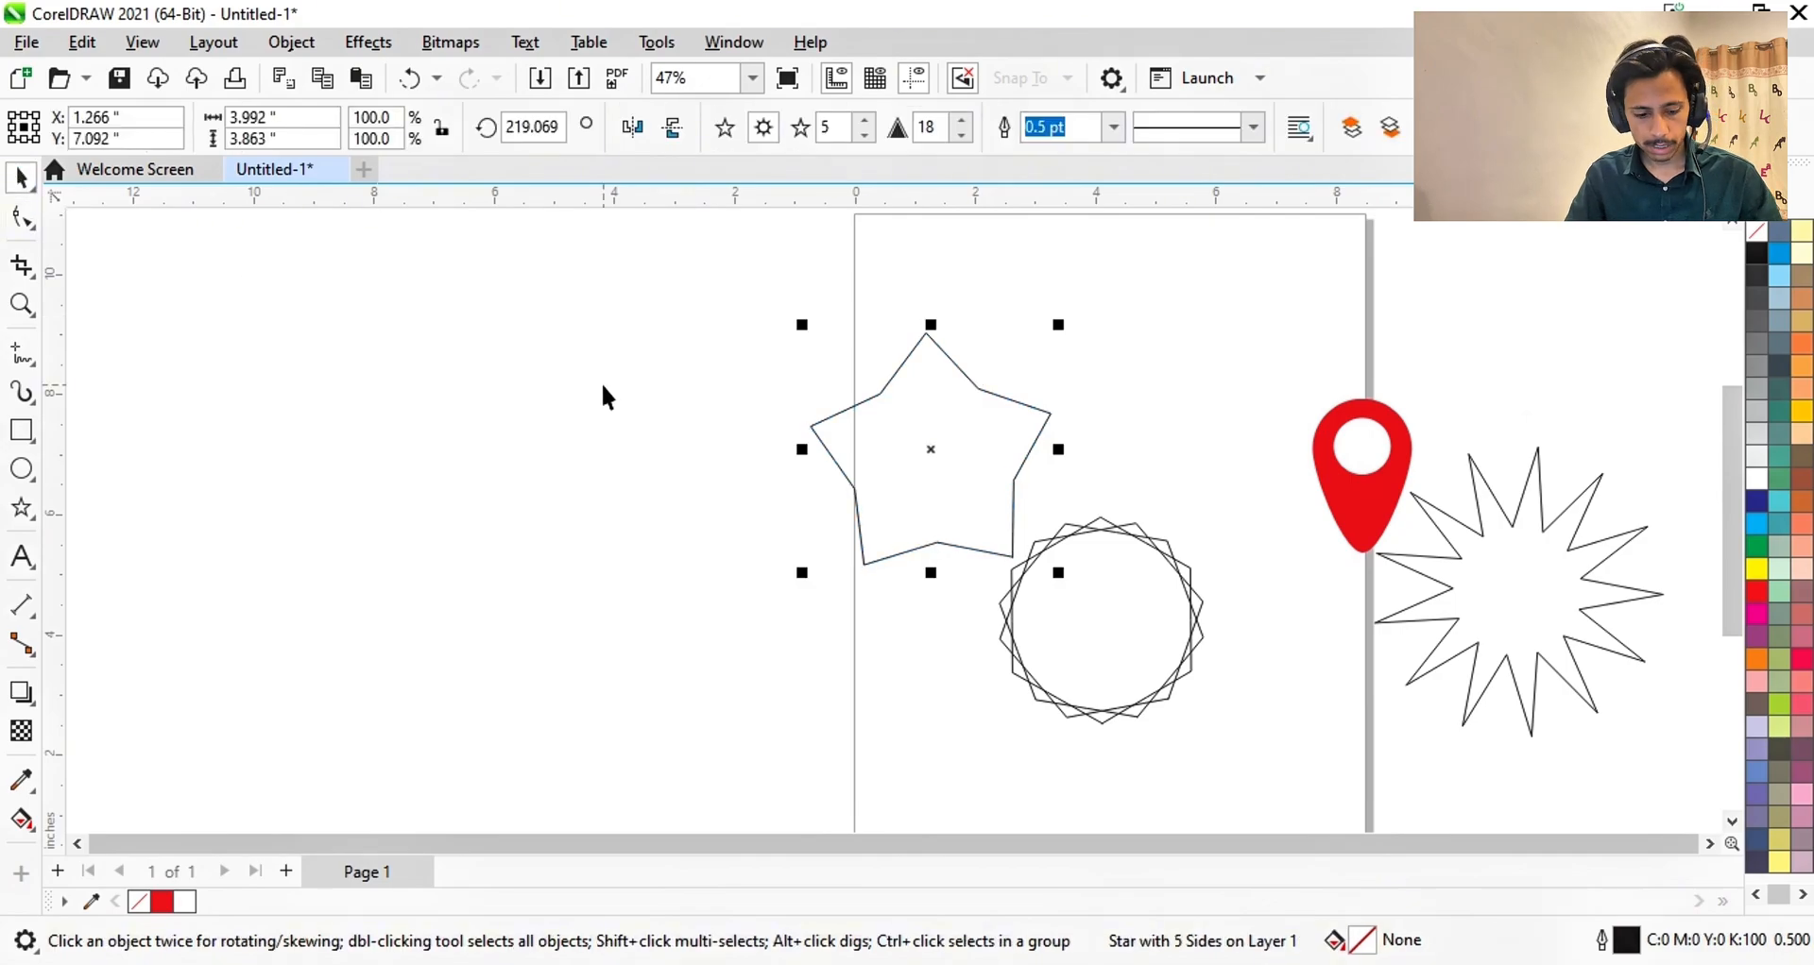
- Convert the star to curves, push its upper-left inner node inward, and bend the upper-right edge outward
key(ctrl+q)
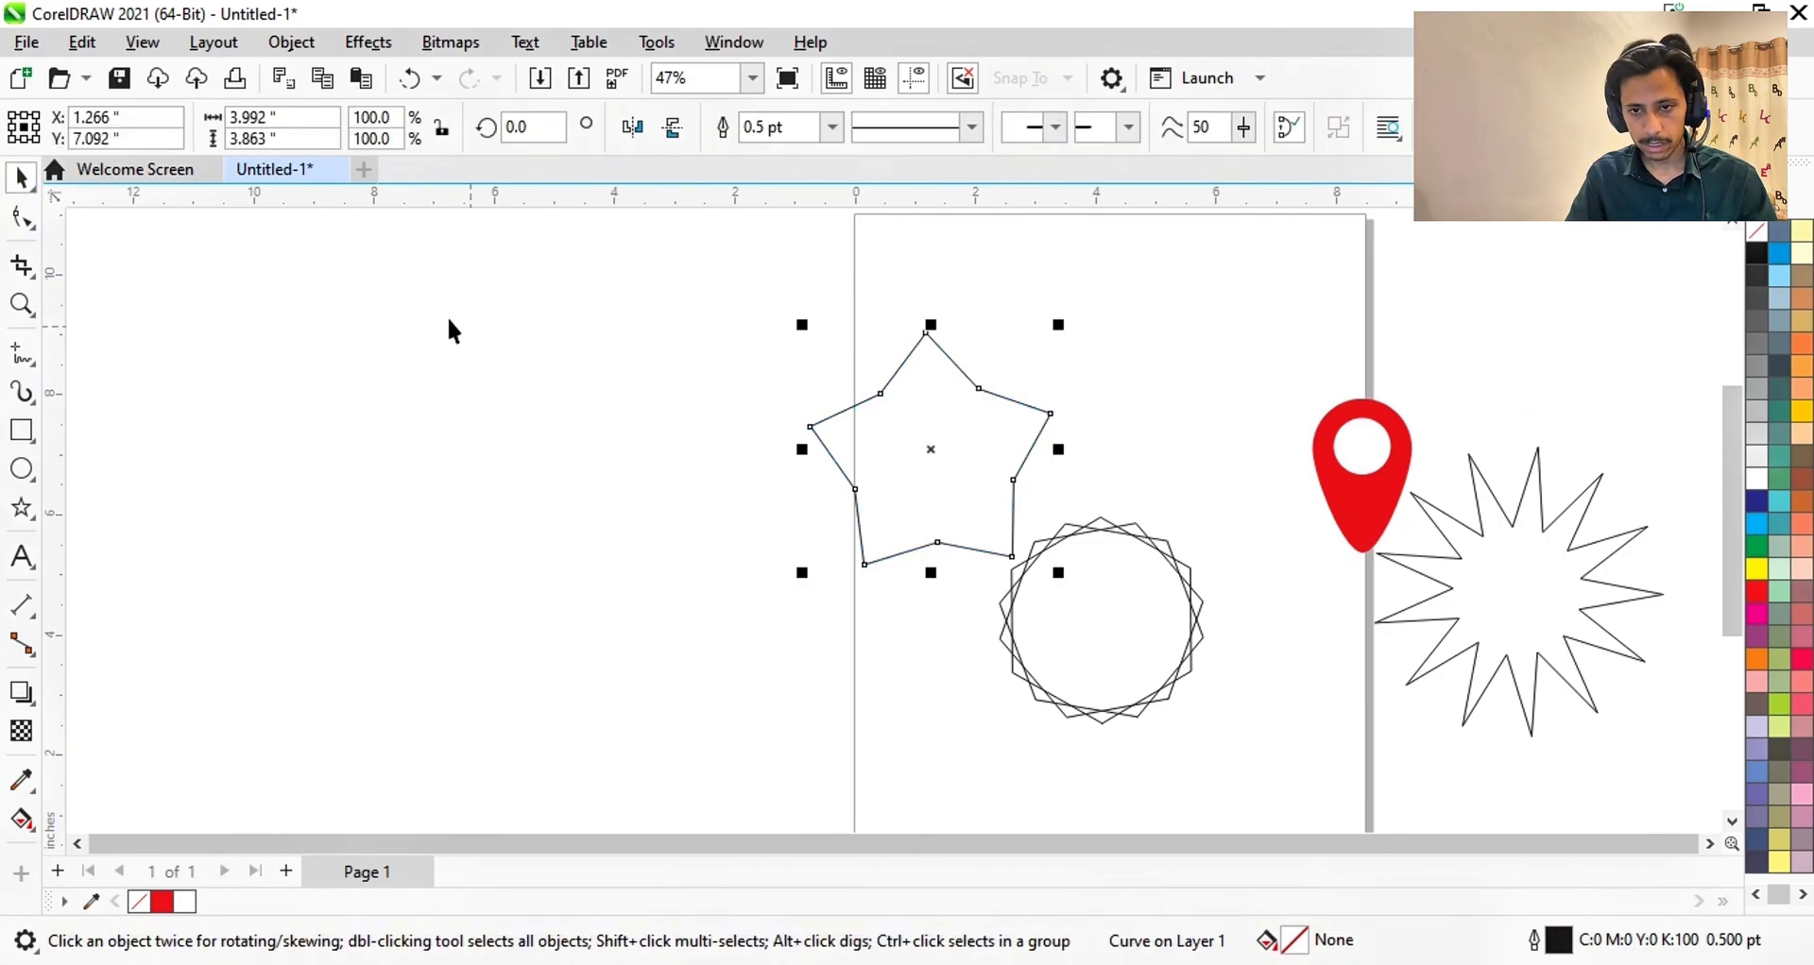
click(19, 221)
scroll(949, 389, up, 3)
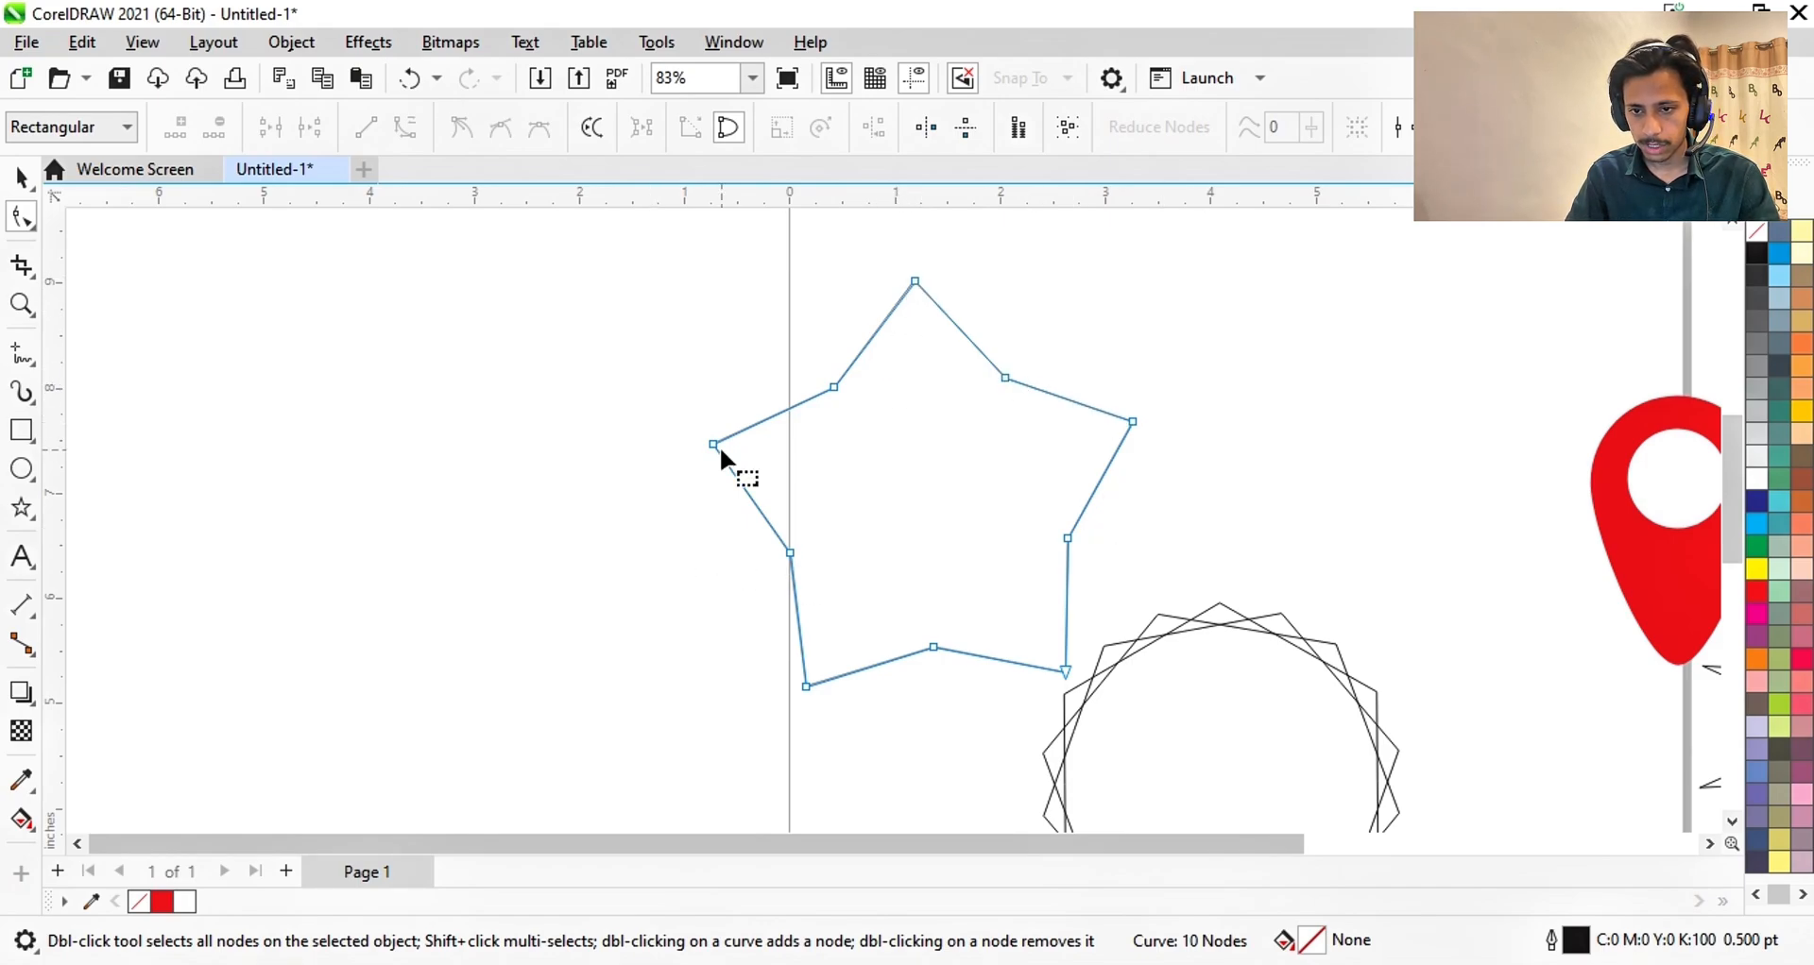
click(833, 387)
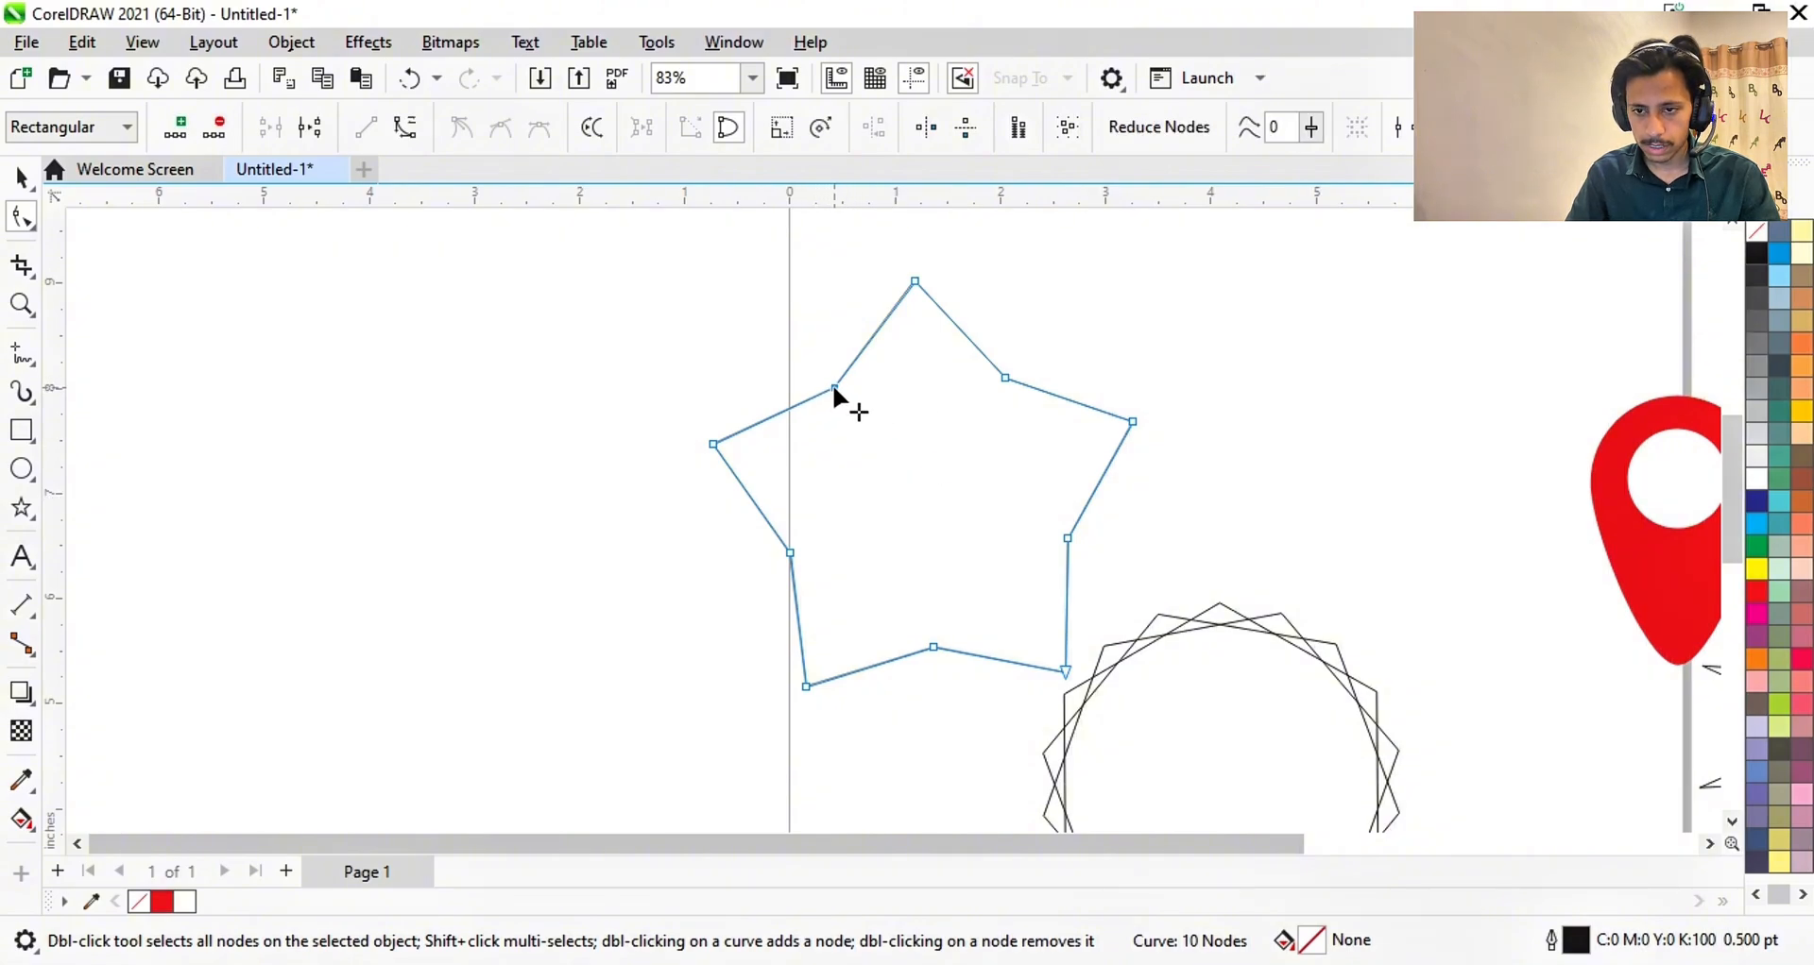
drag(833, 388, 905, 470)
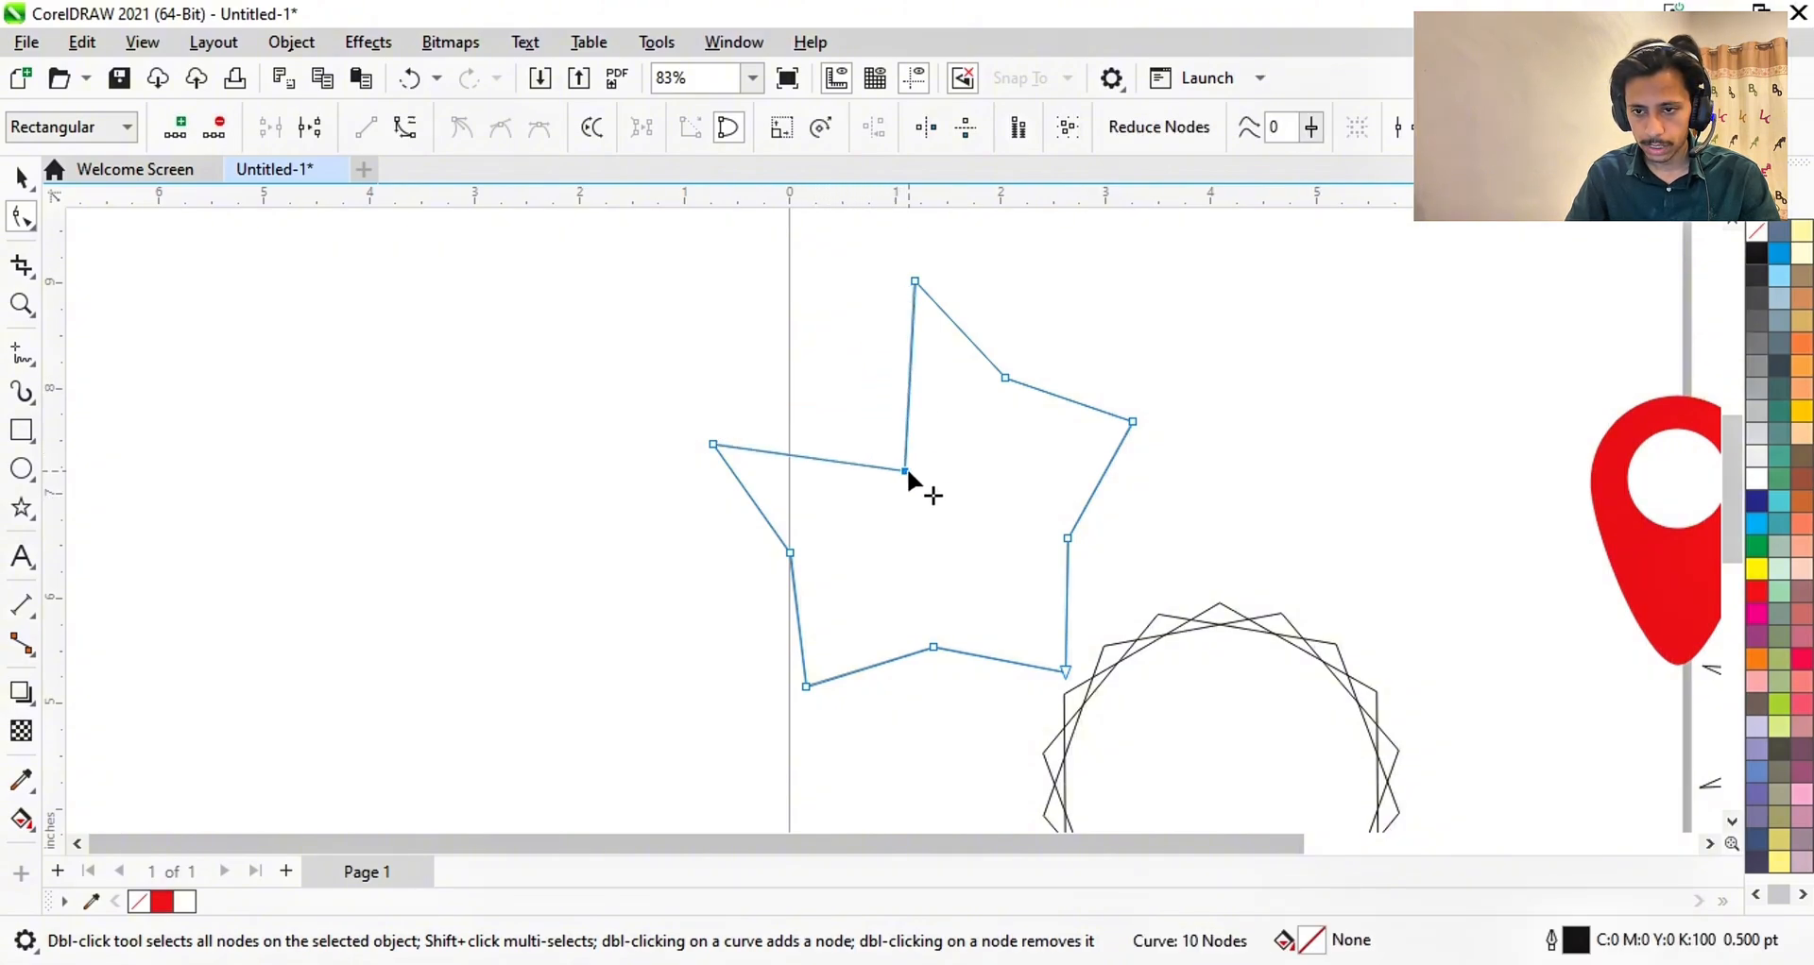
click(960, 328)
click(414, 135)
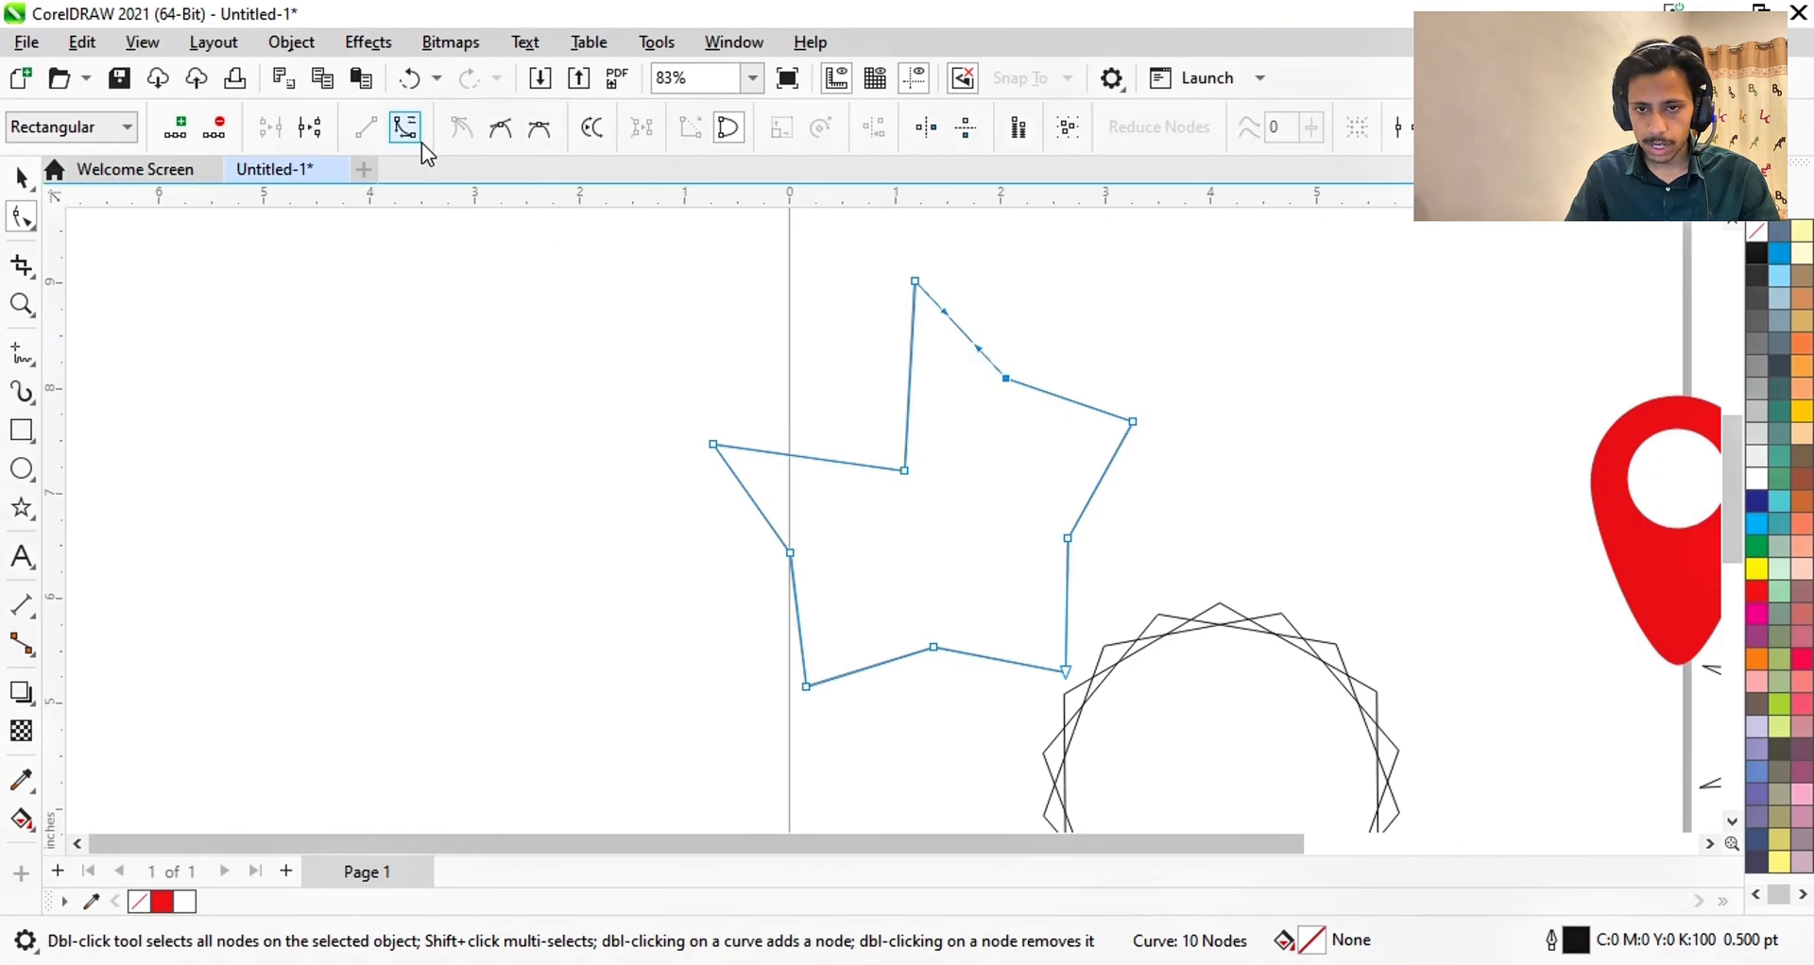
drag(958, 327, 1051, 264)
- Add a node on the star's left edge and bend that edge outward into an arc
scroll(994, 291, down, 4)
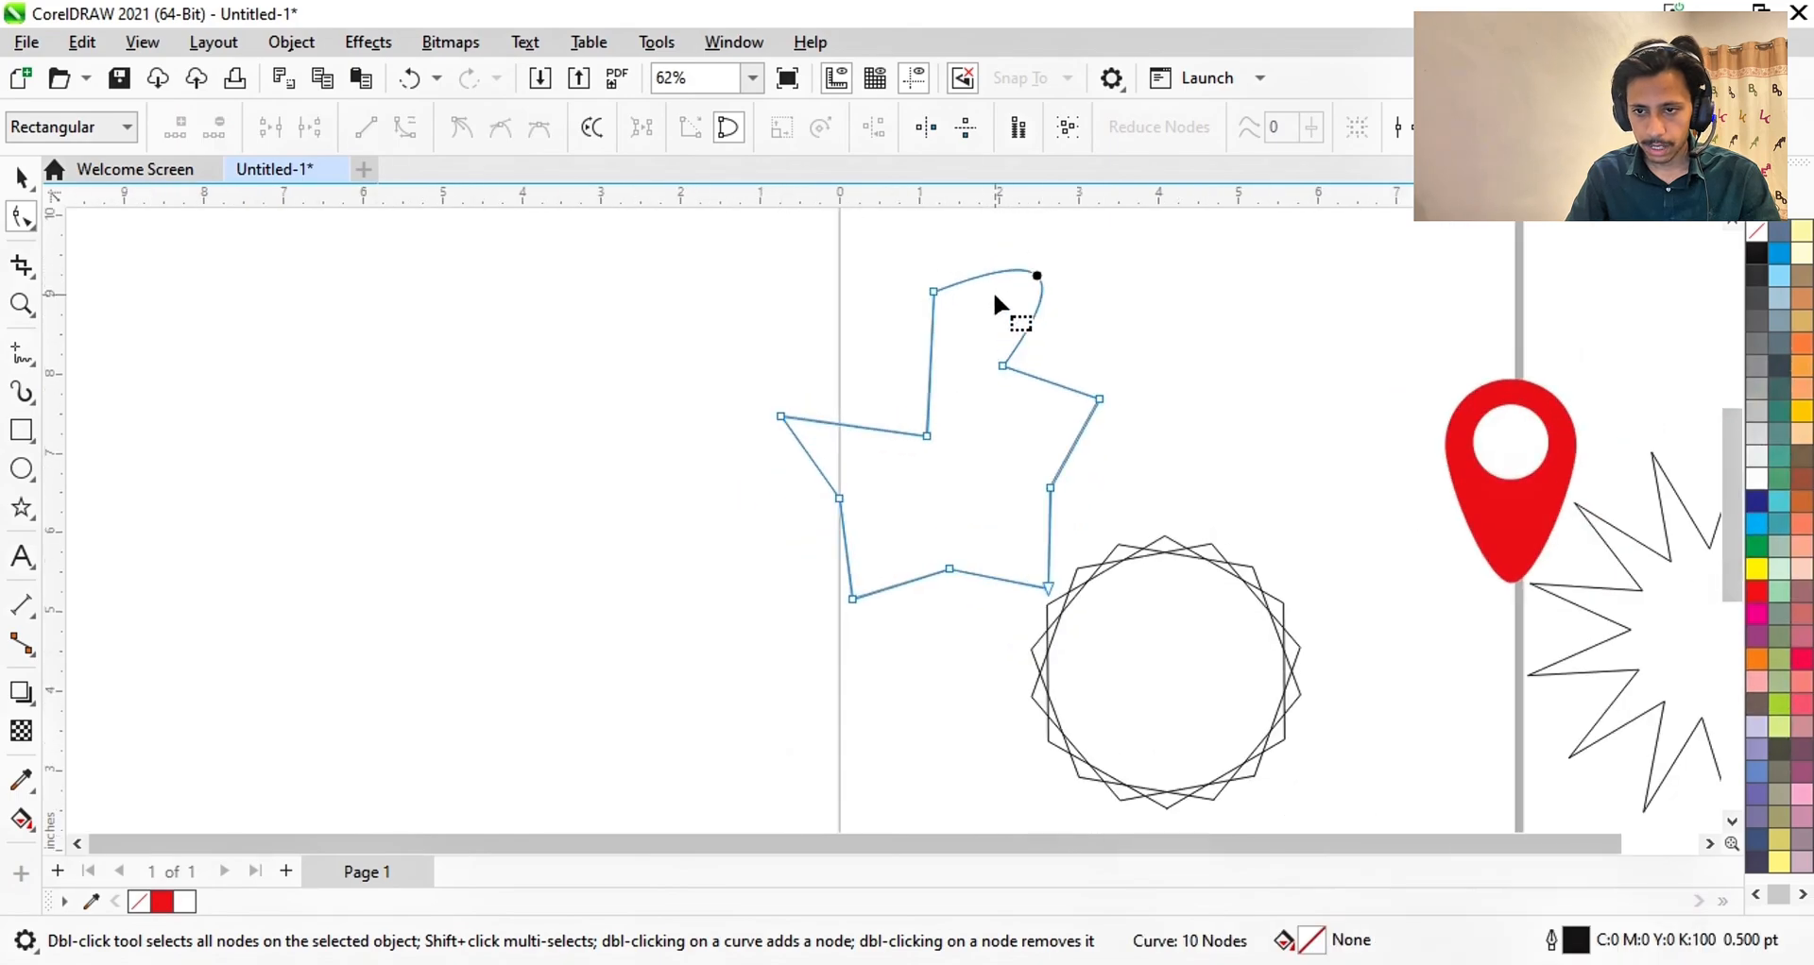
scroll(843, 484, up, 6)
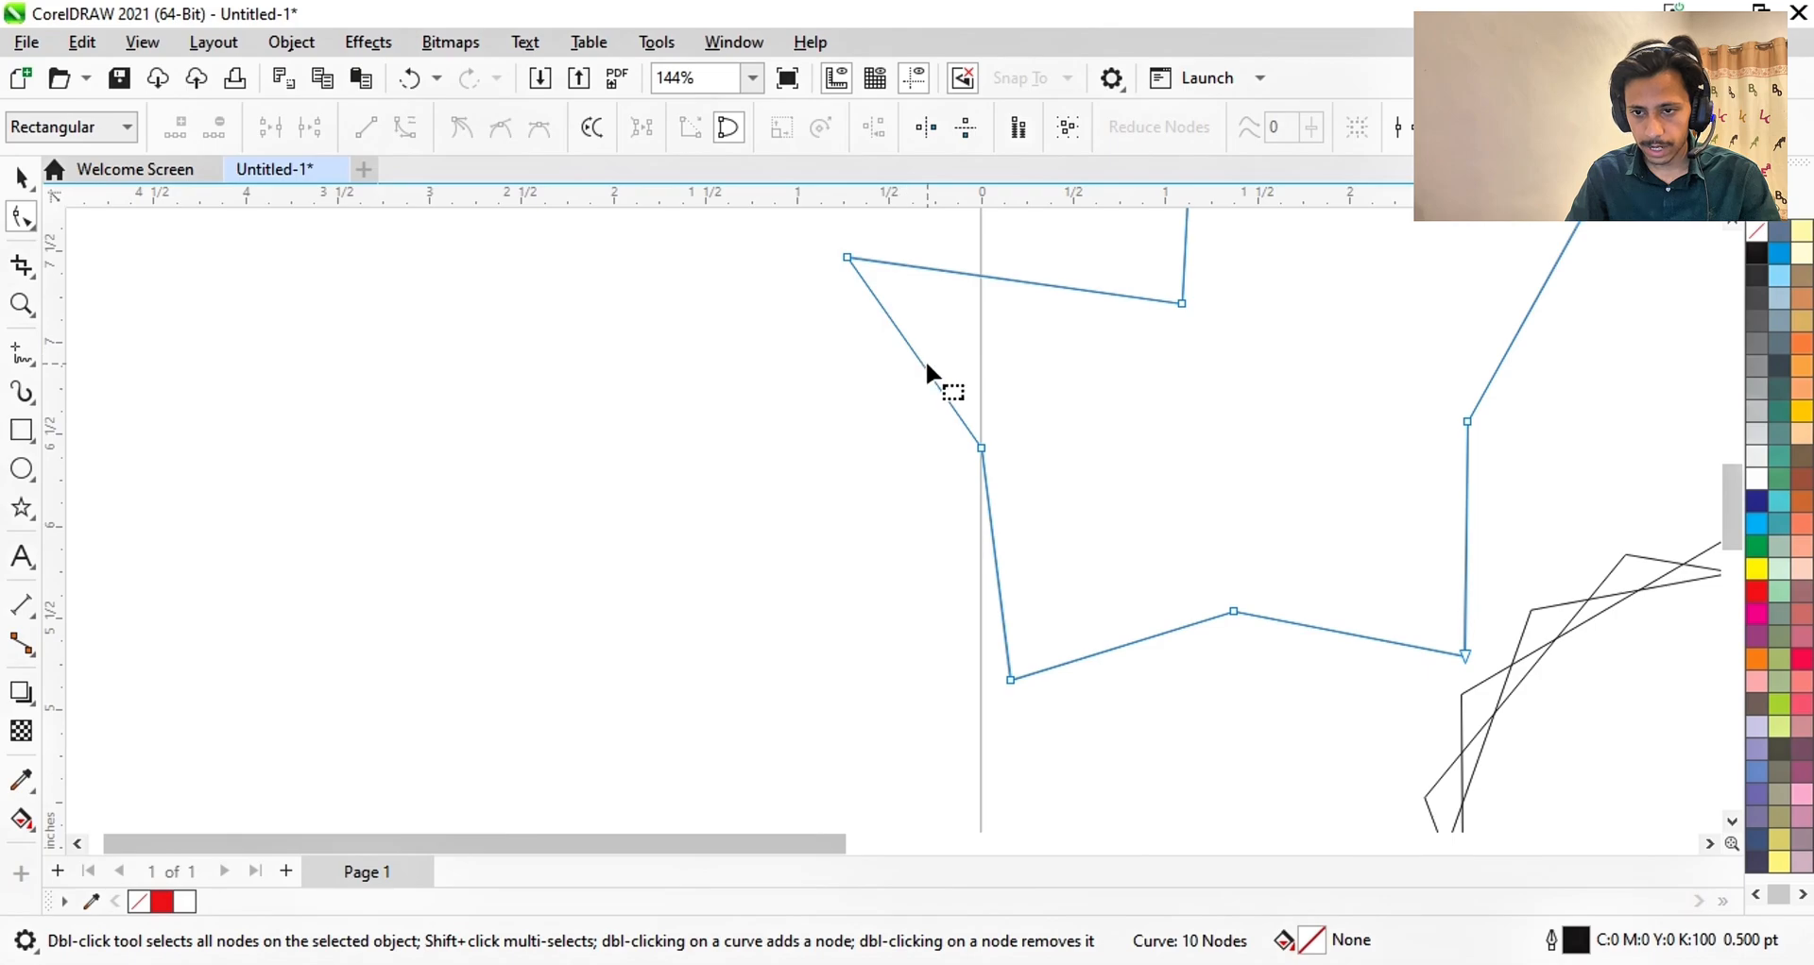
double_click(913, 351)
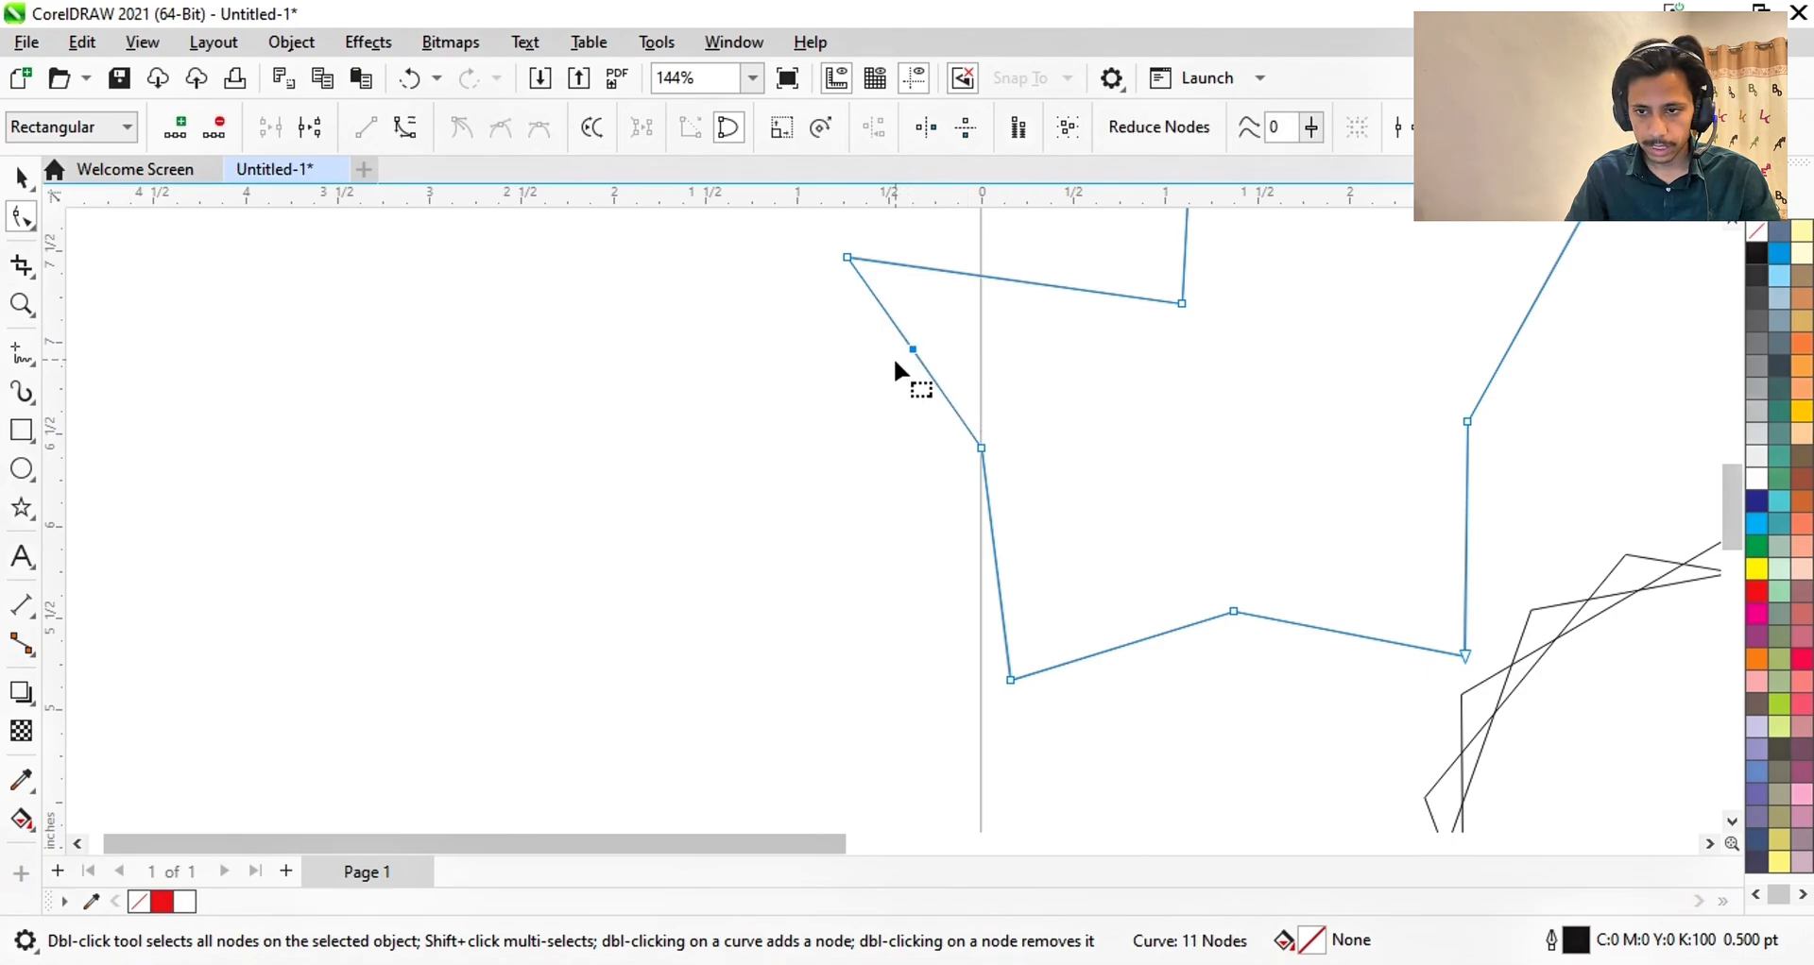
click(979, 445)
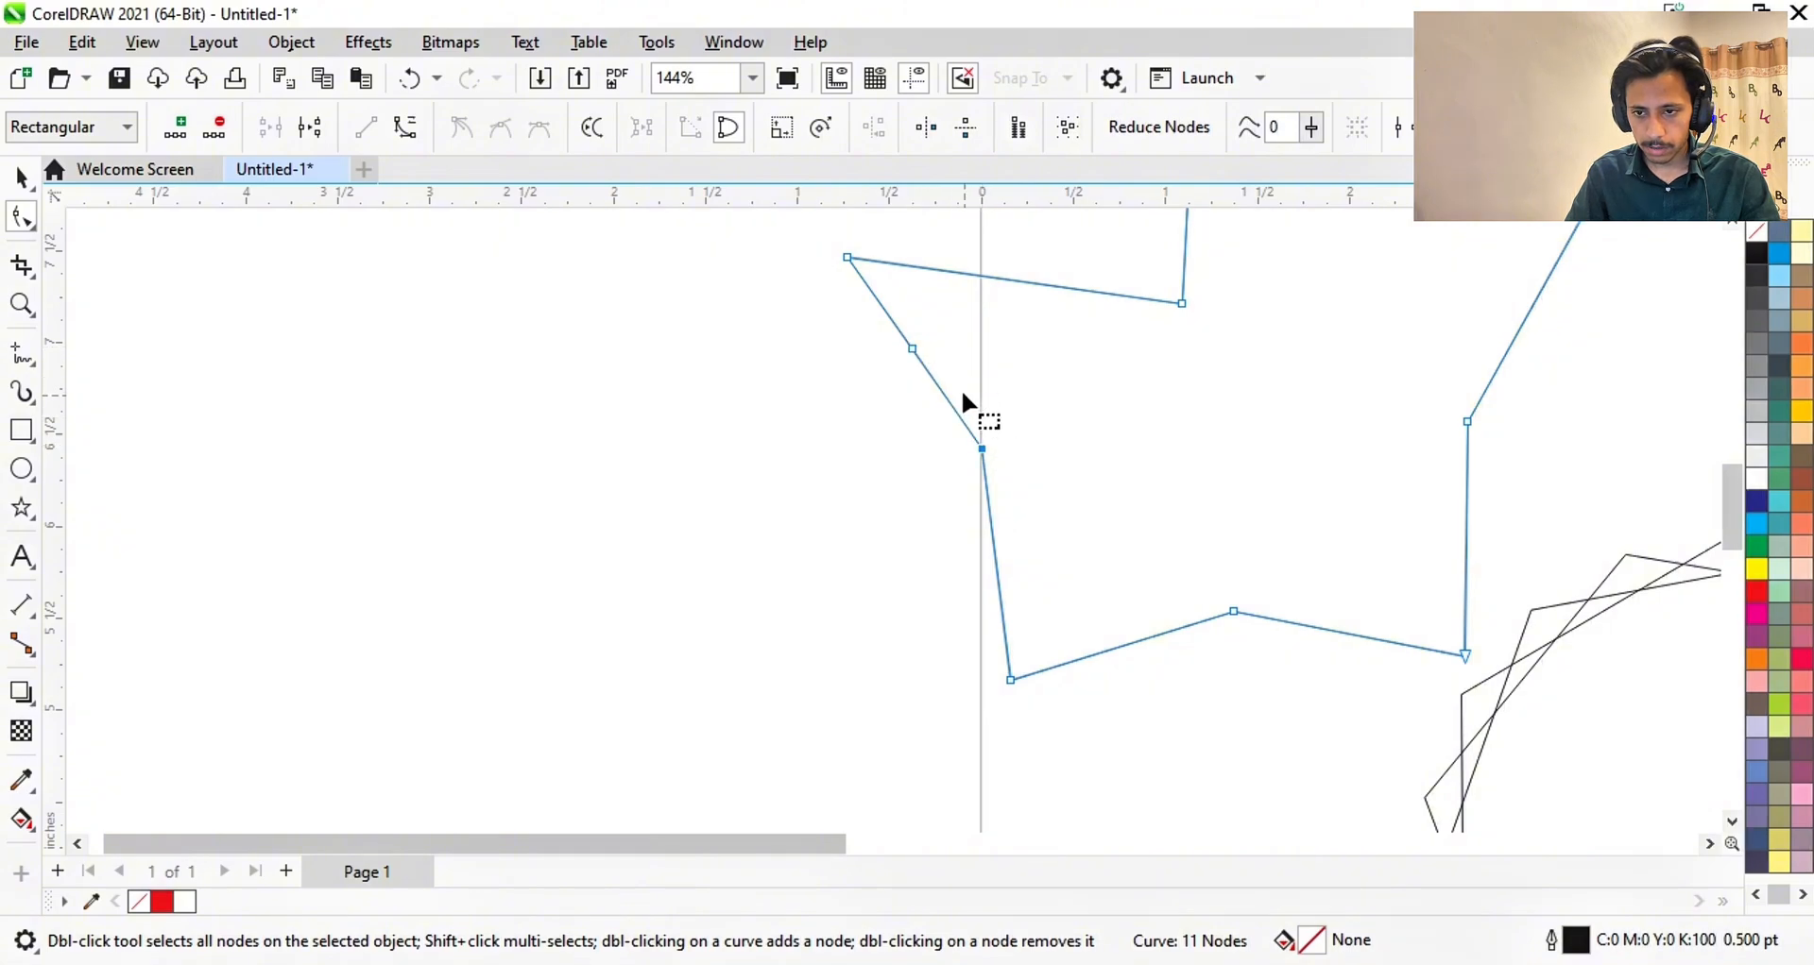
double_click(913, 349)
click(918, 357)
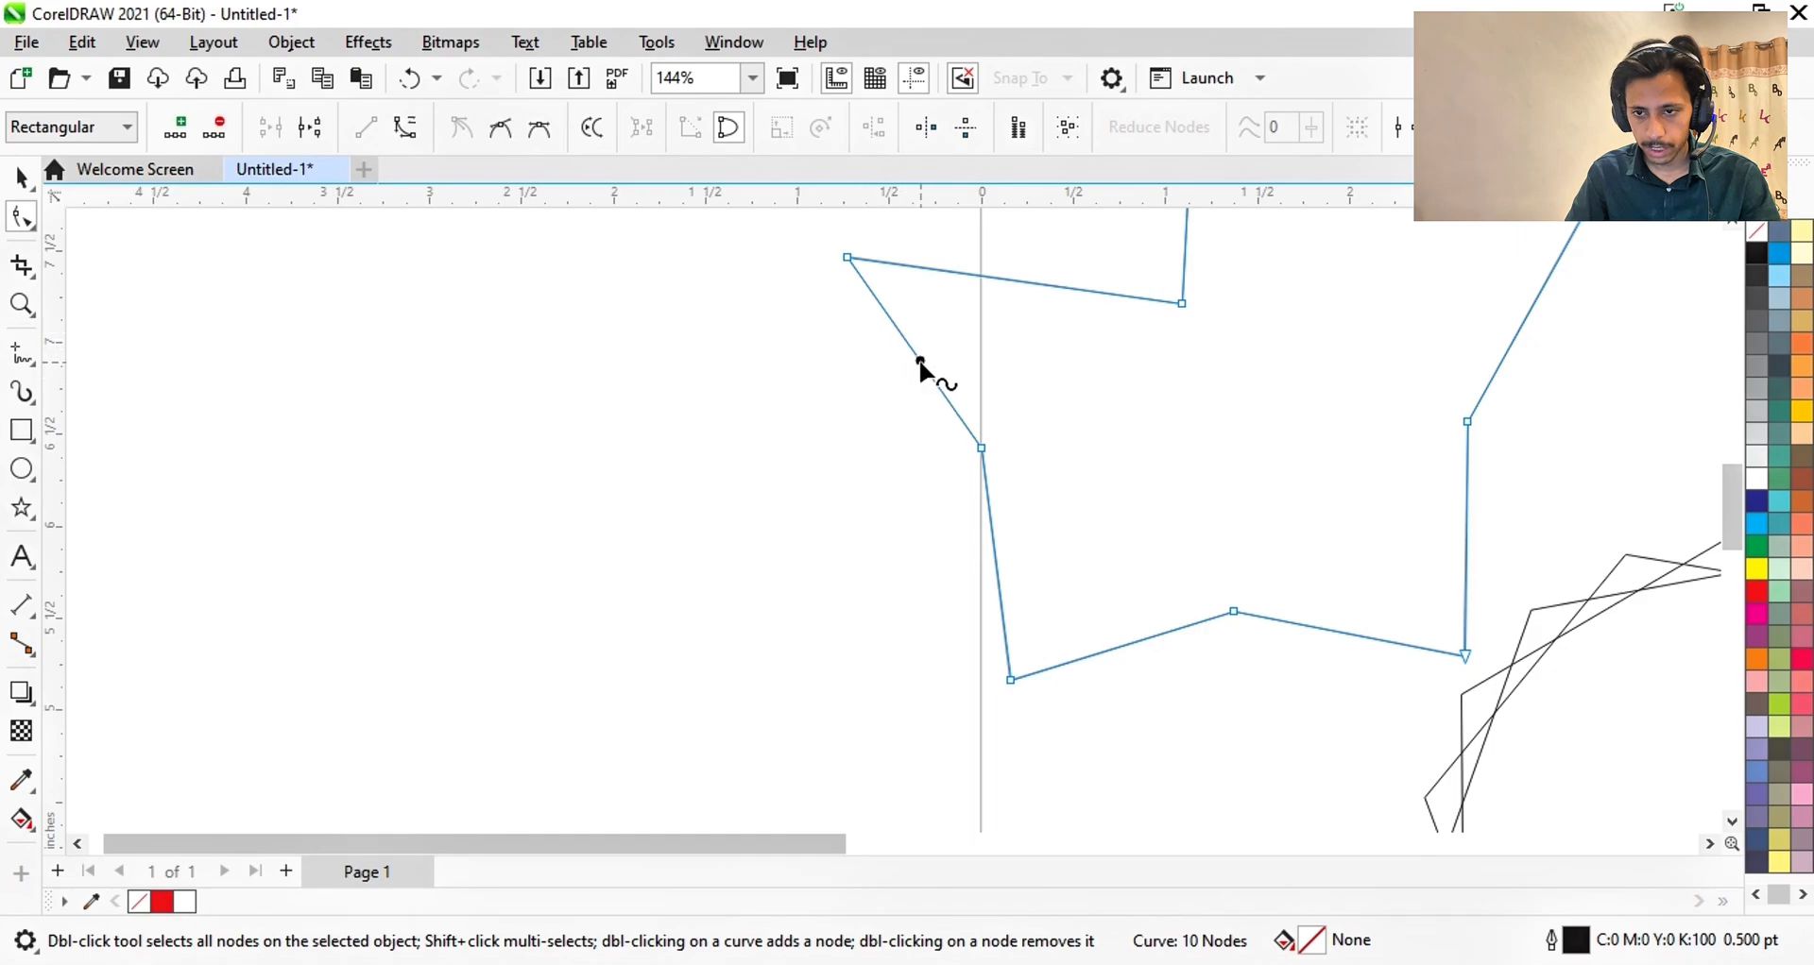
double_click(915, 353)
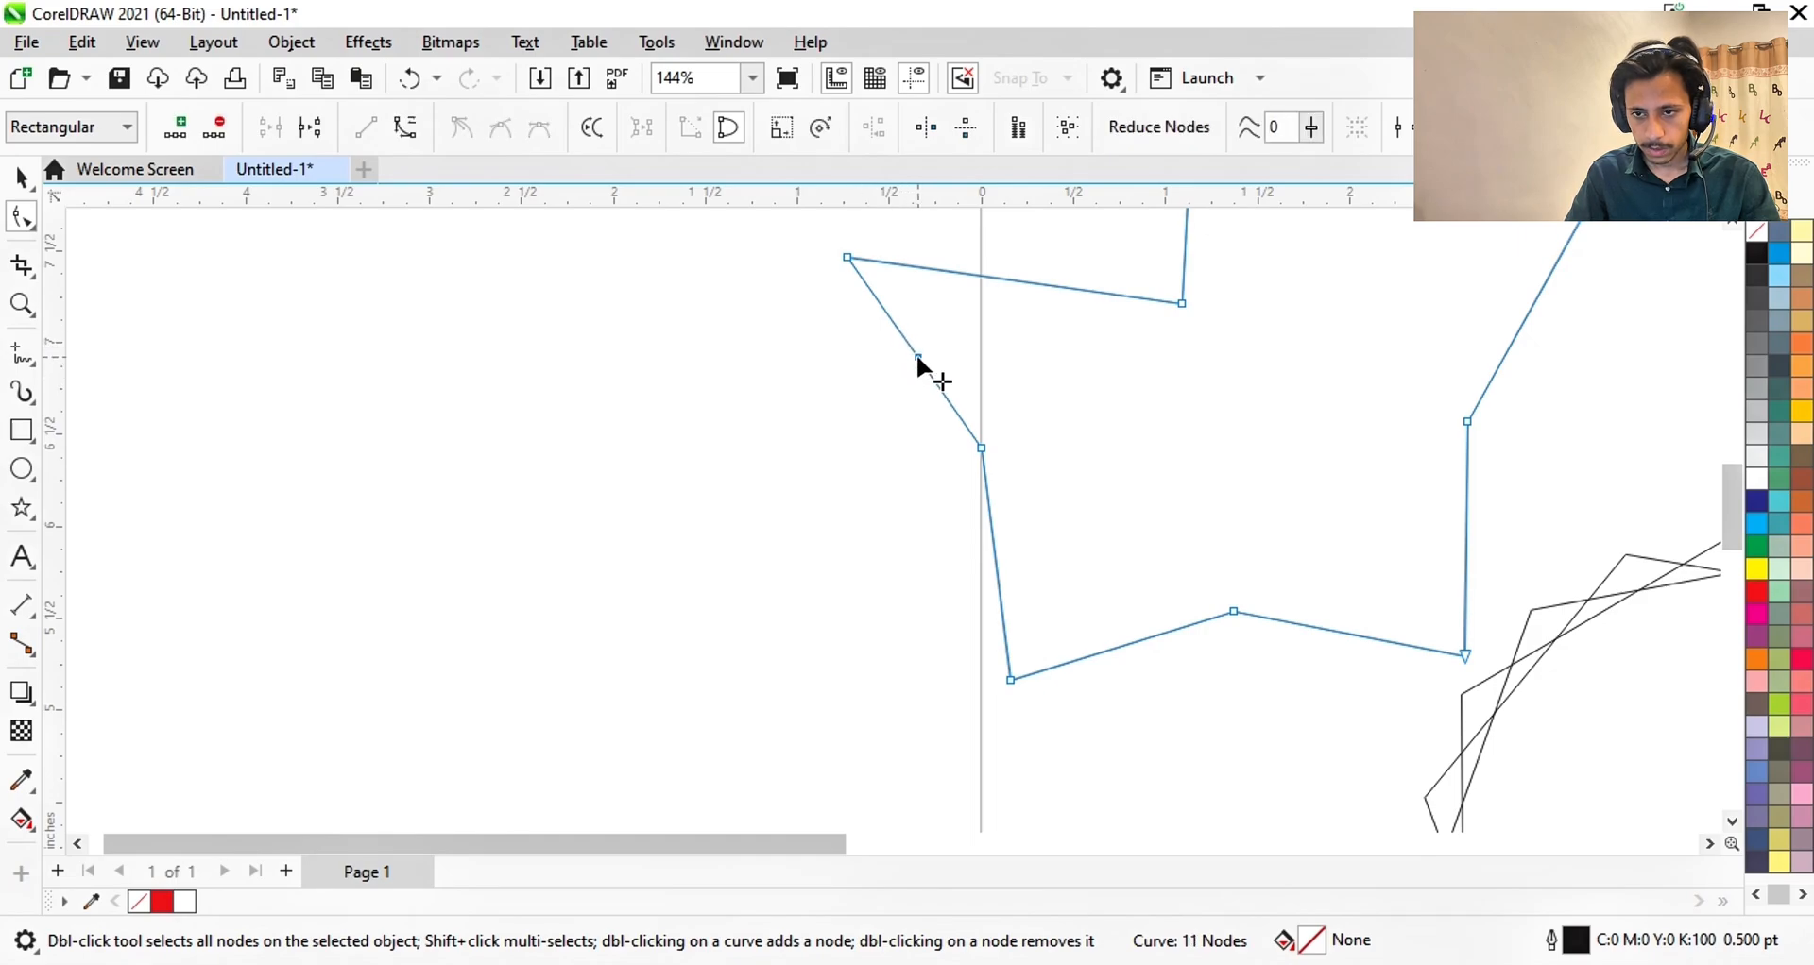
drag(915, 353, 804, 406)
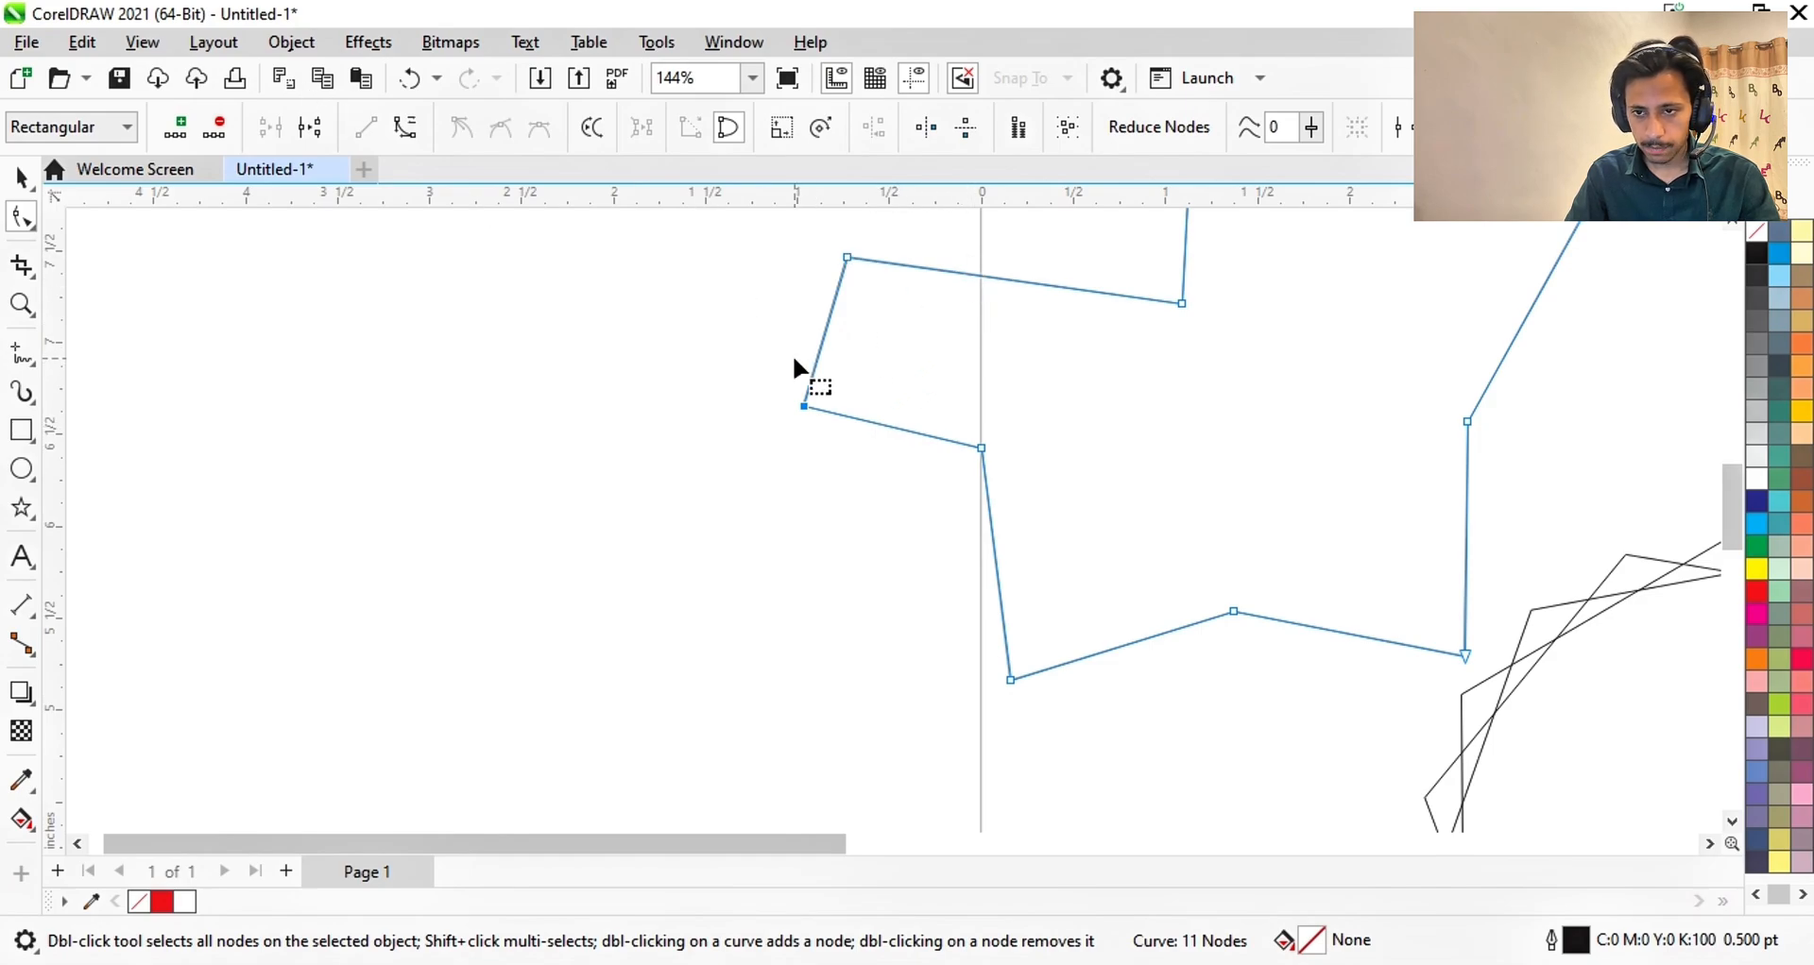
click(829, 312)
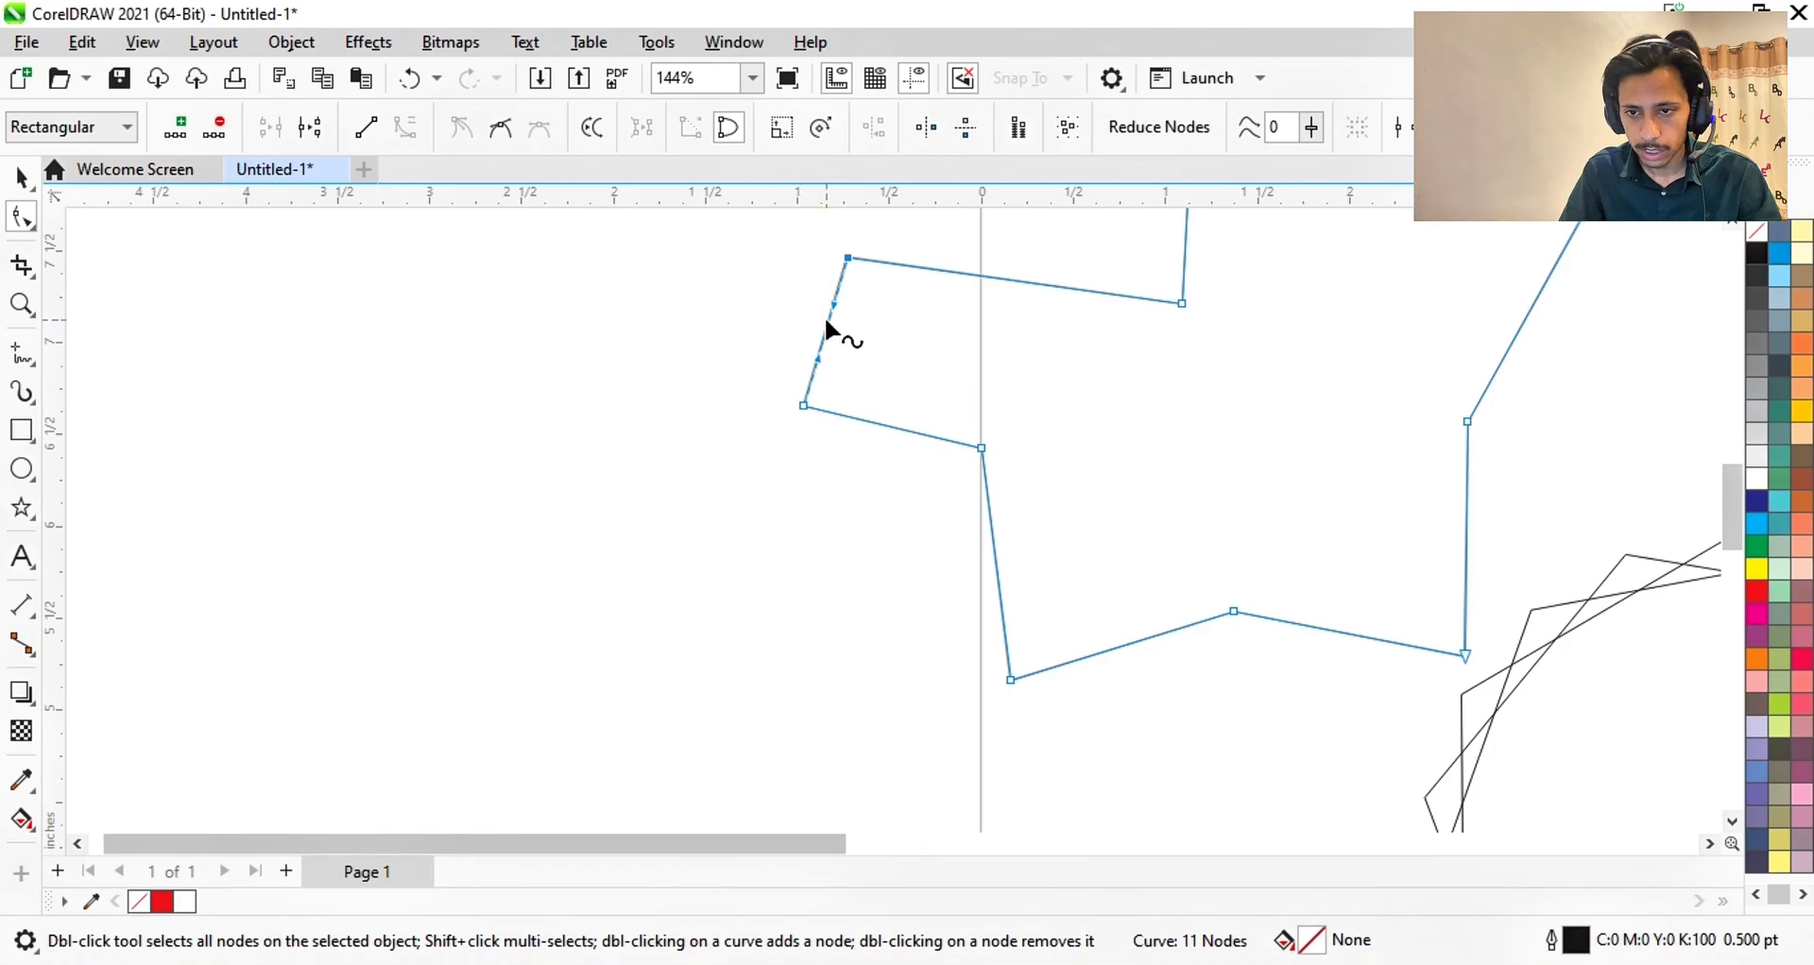
drag(830, 332, 689, 287)
- Move the reshaped curve off the page, right of the starburst
scroll(688, 283, down, 1)
scroll(806, 281, down, 4)
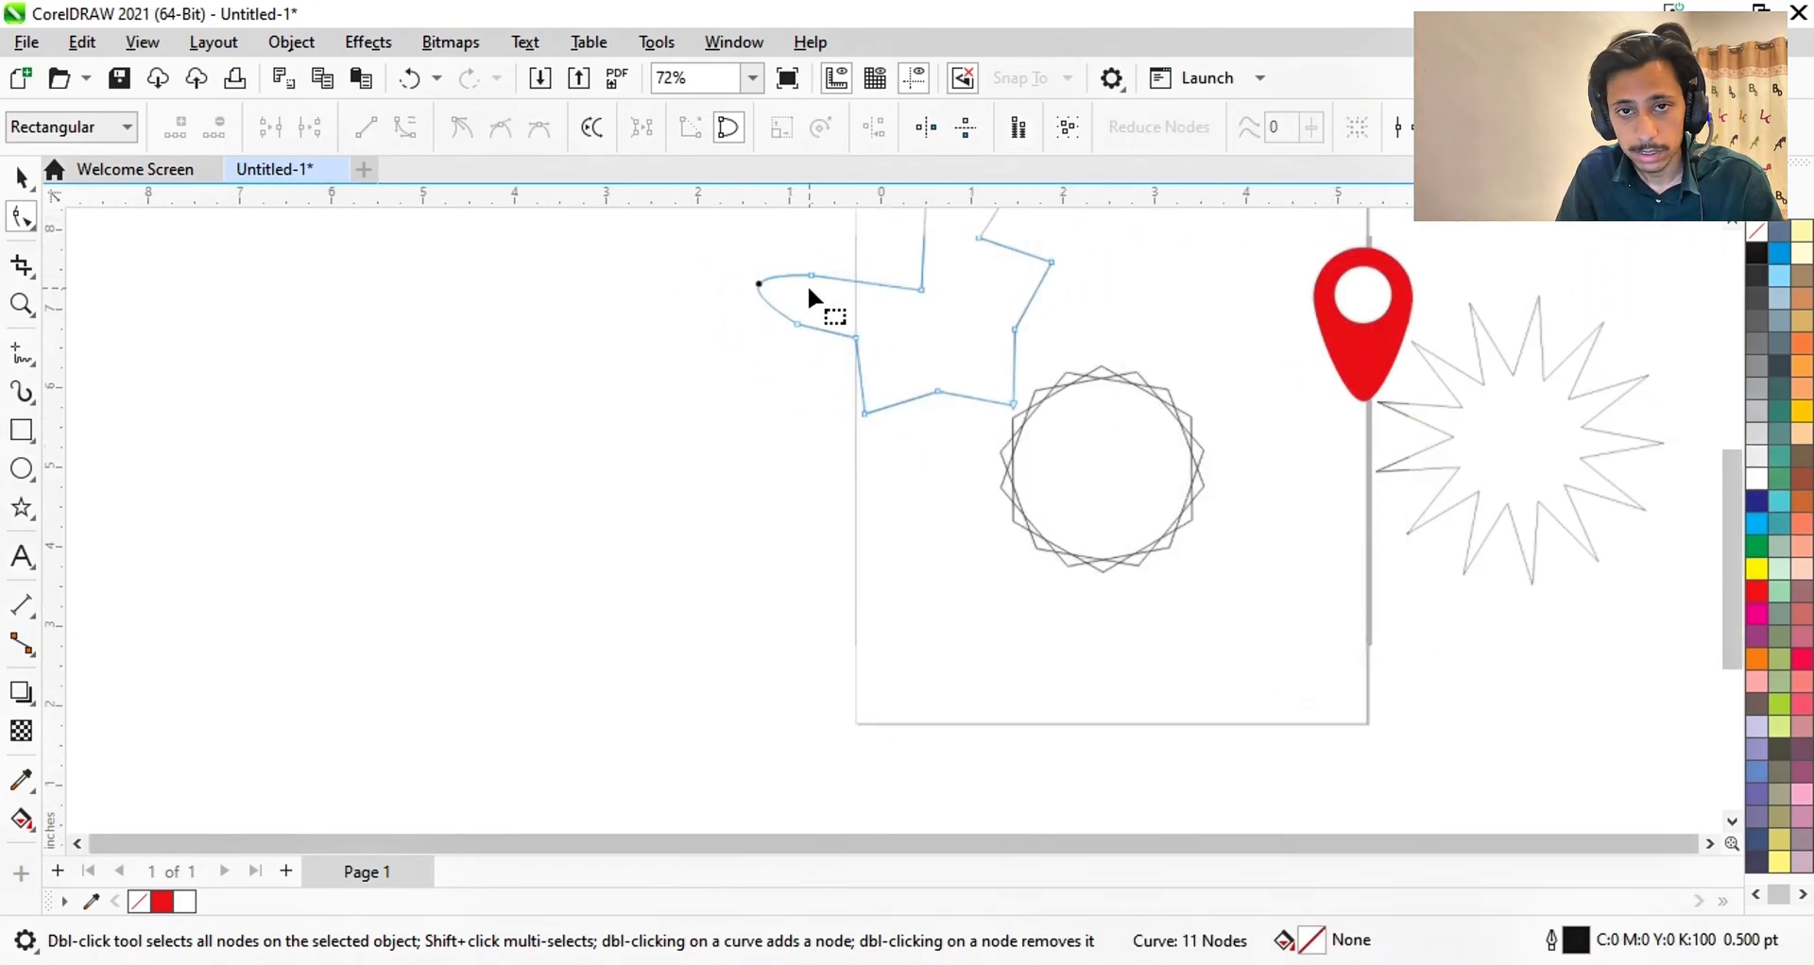
click(20, 177)
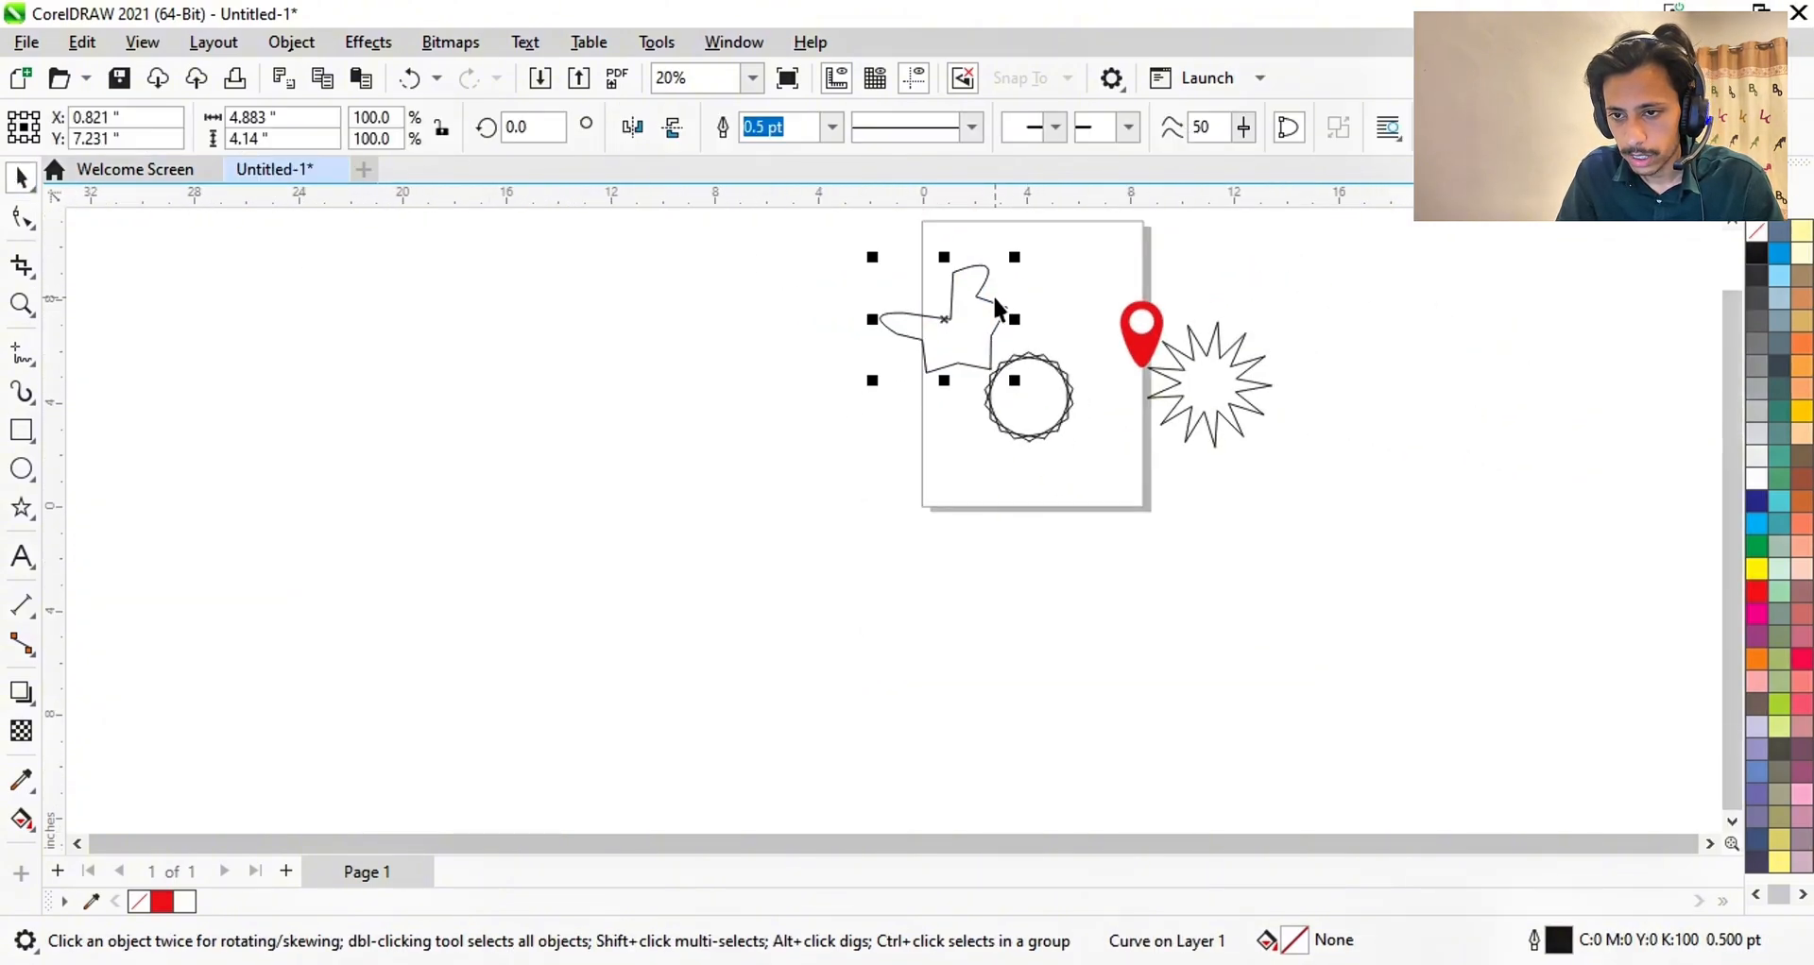
drag(940, 321, 1308, 395)
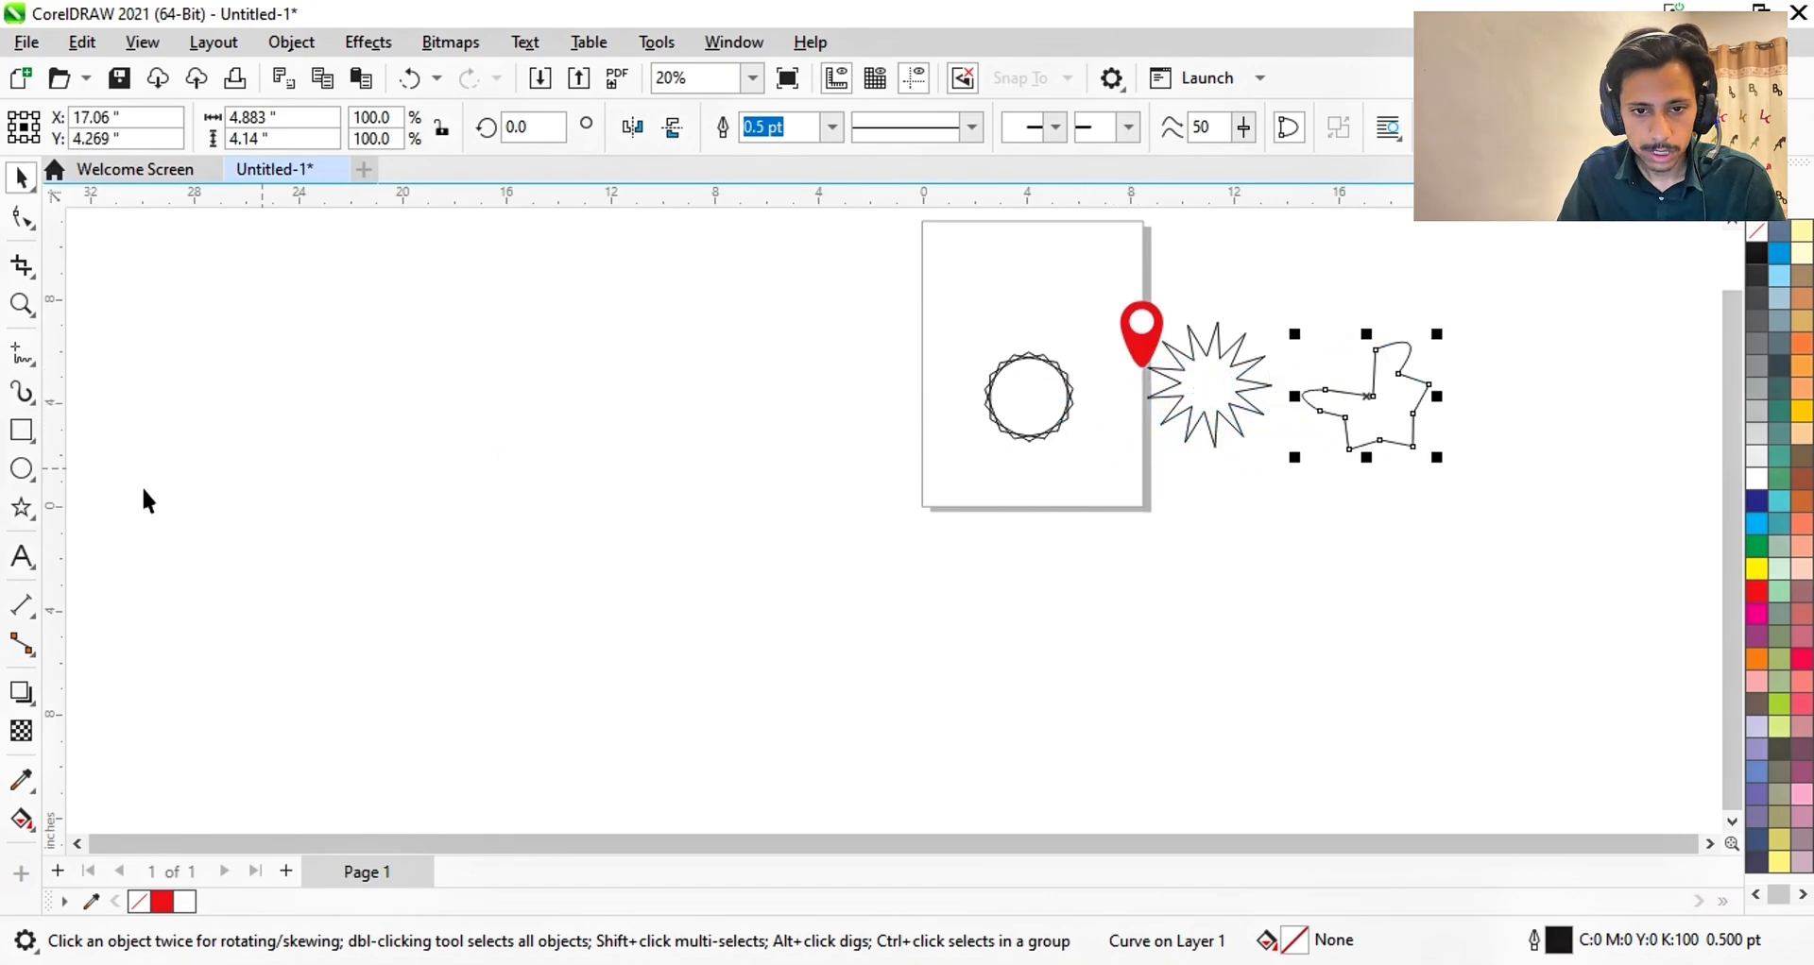
- Draw a four-revolution spiral, about 8.069 by 6.843 inches
click(21, 507)
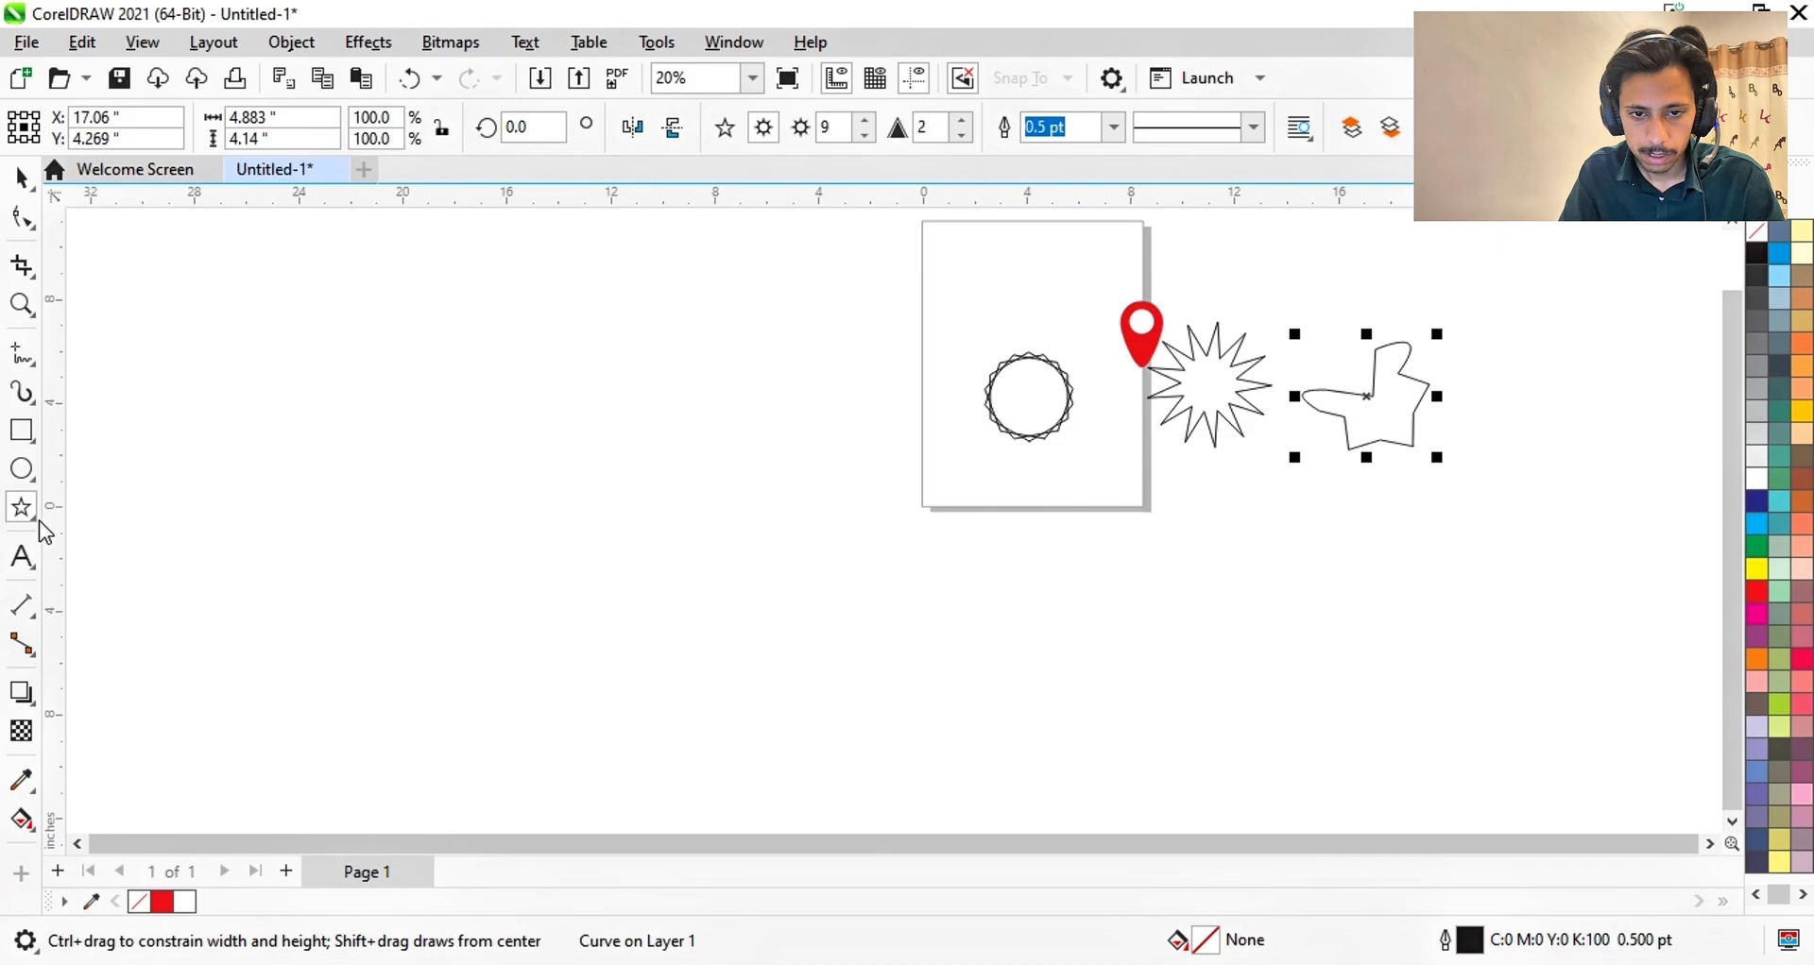
click(34, 517)
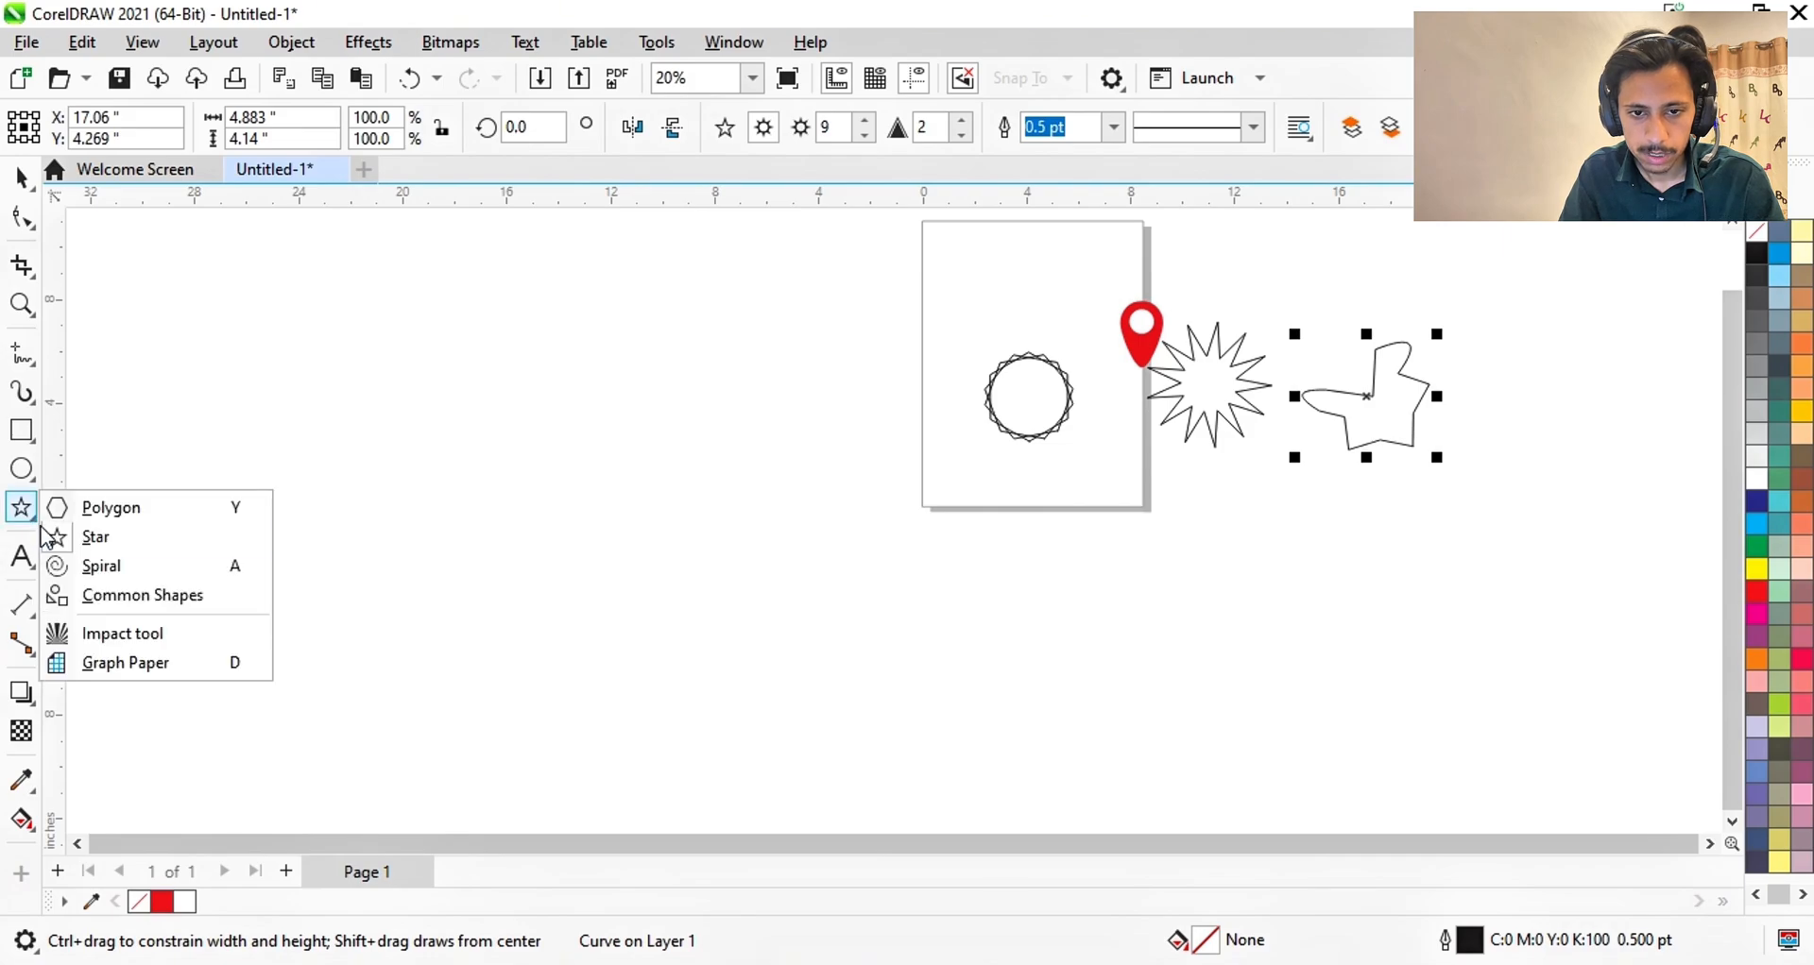
click(96, 567)
mouse_move(724, 408)
mouse_down()
mouse_move(792, 503)
mouse_move(943, 594)
mouse_up()
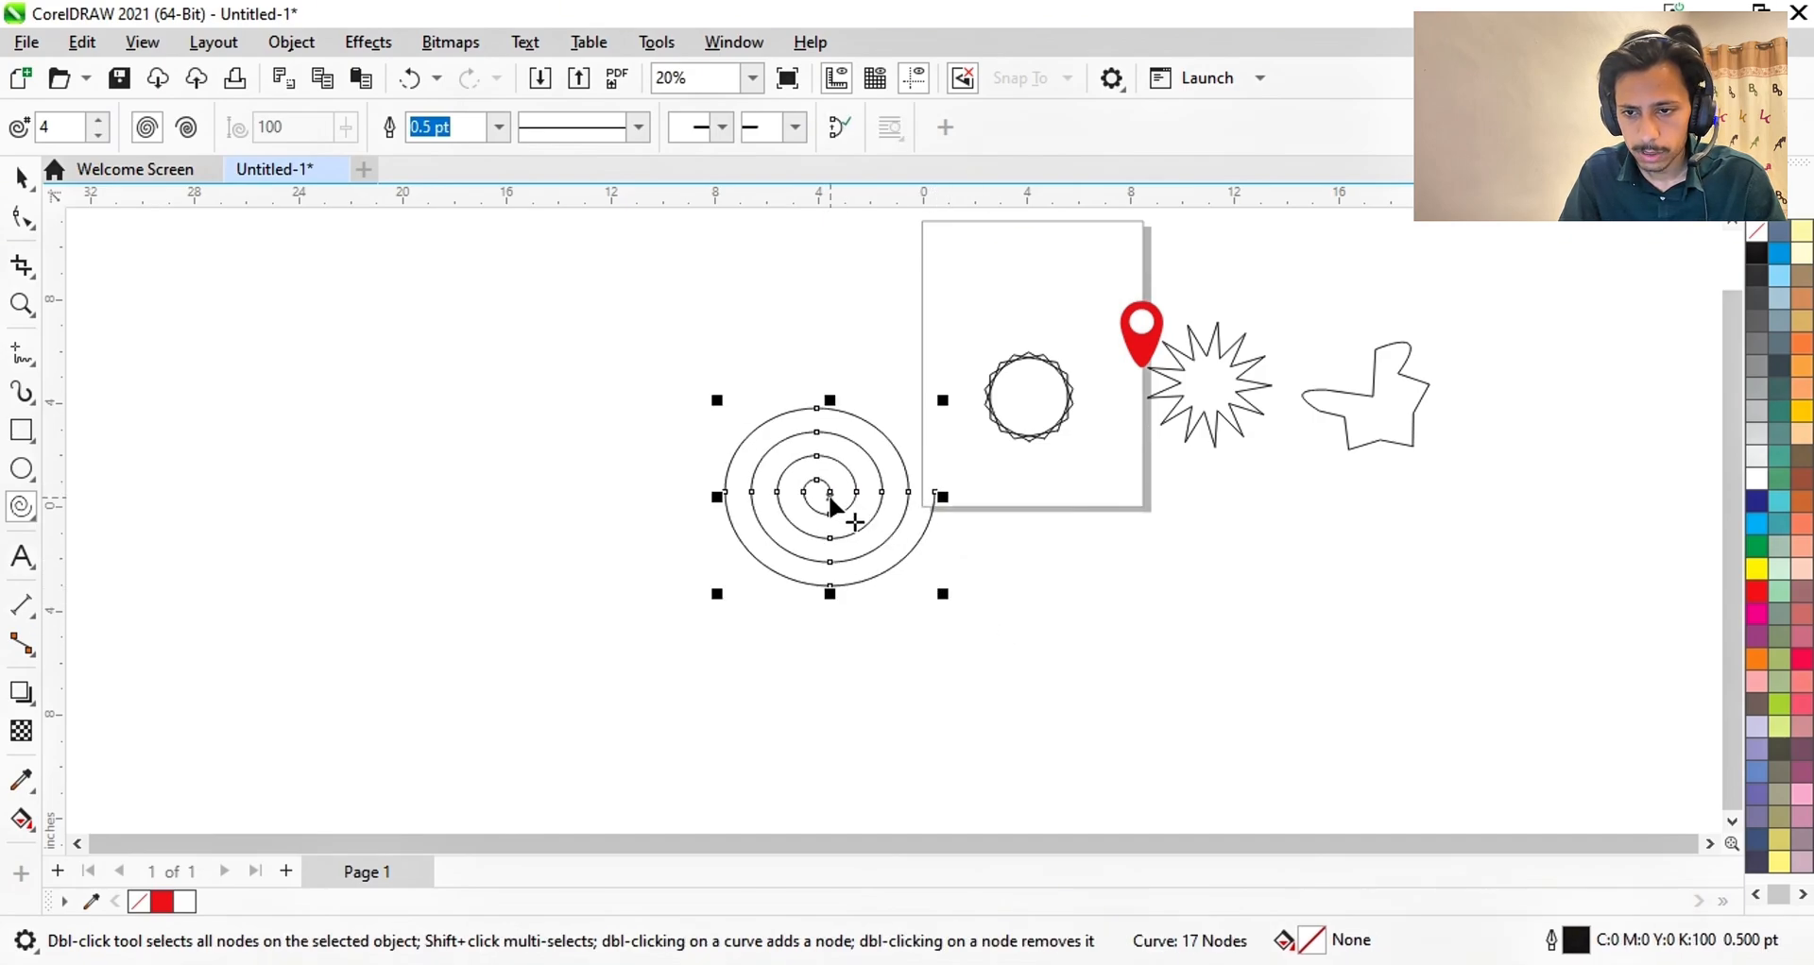
- Move the spiral off-page, below the reshaped star curve
key(space)
drag(869, 508, 1398, 562)
key(space)
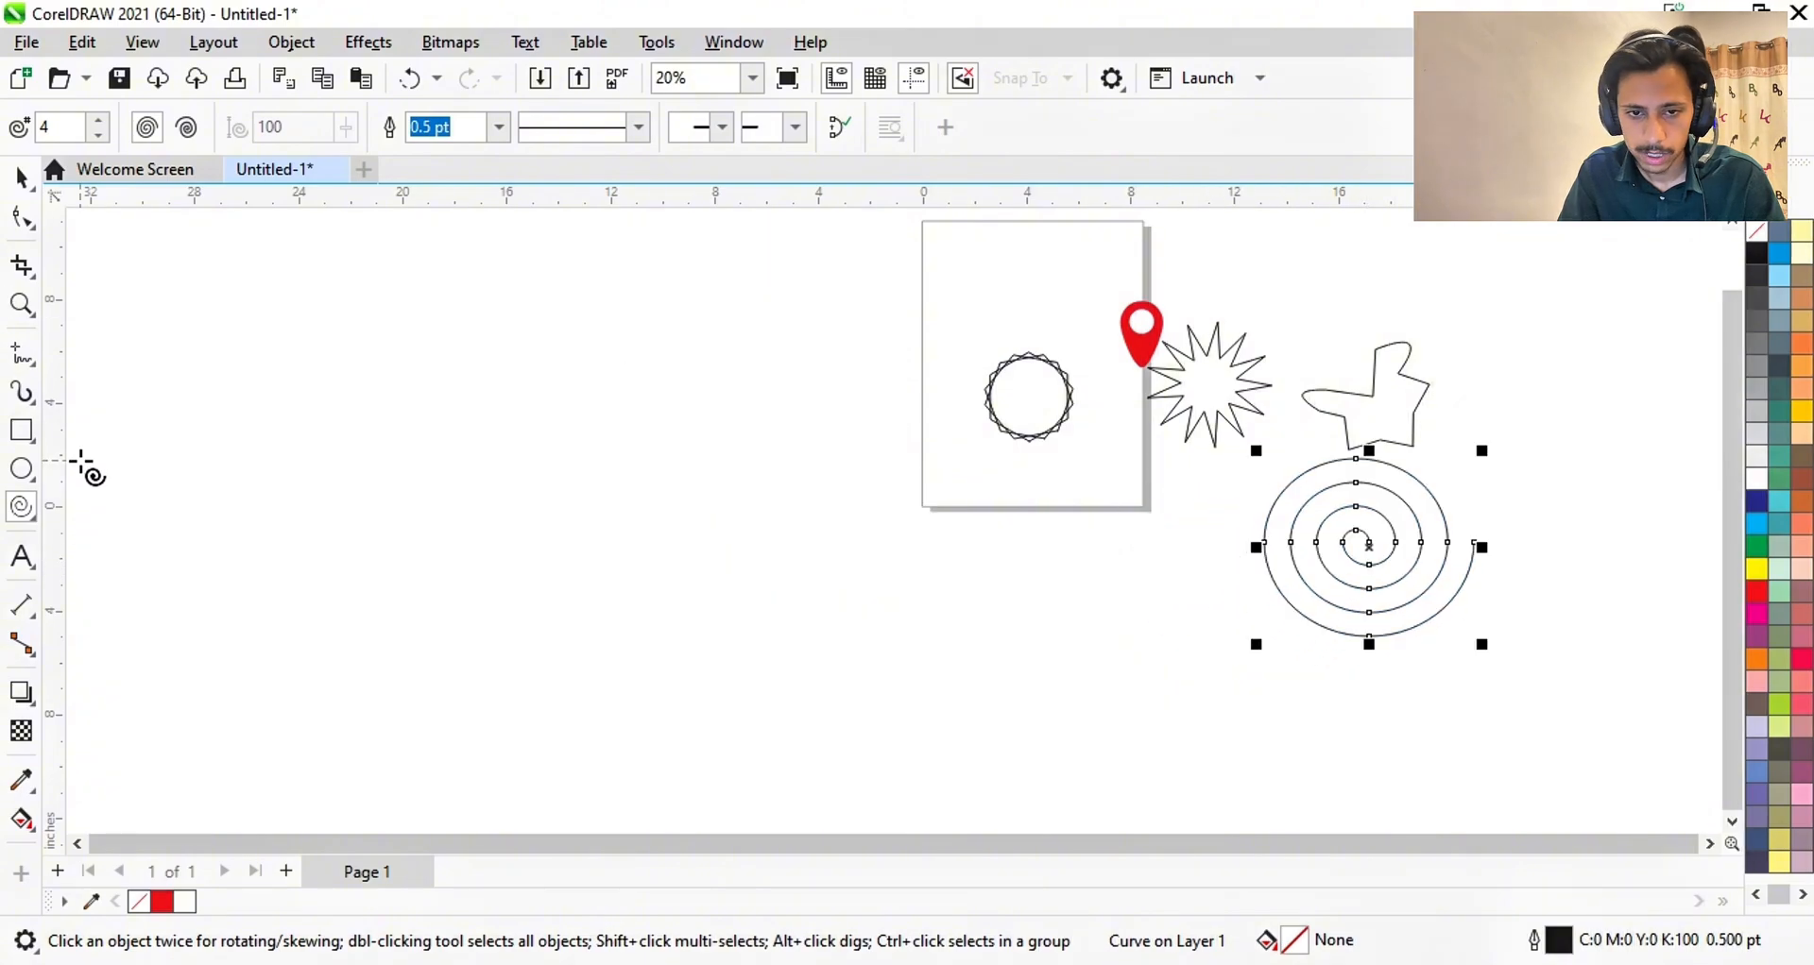
click(30, 512)
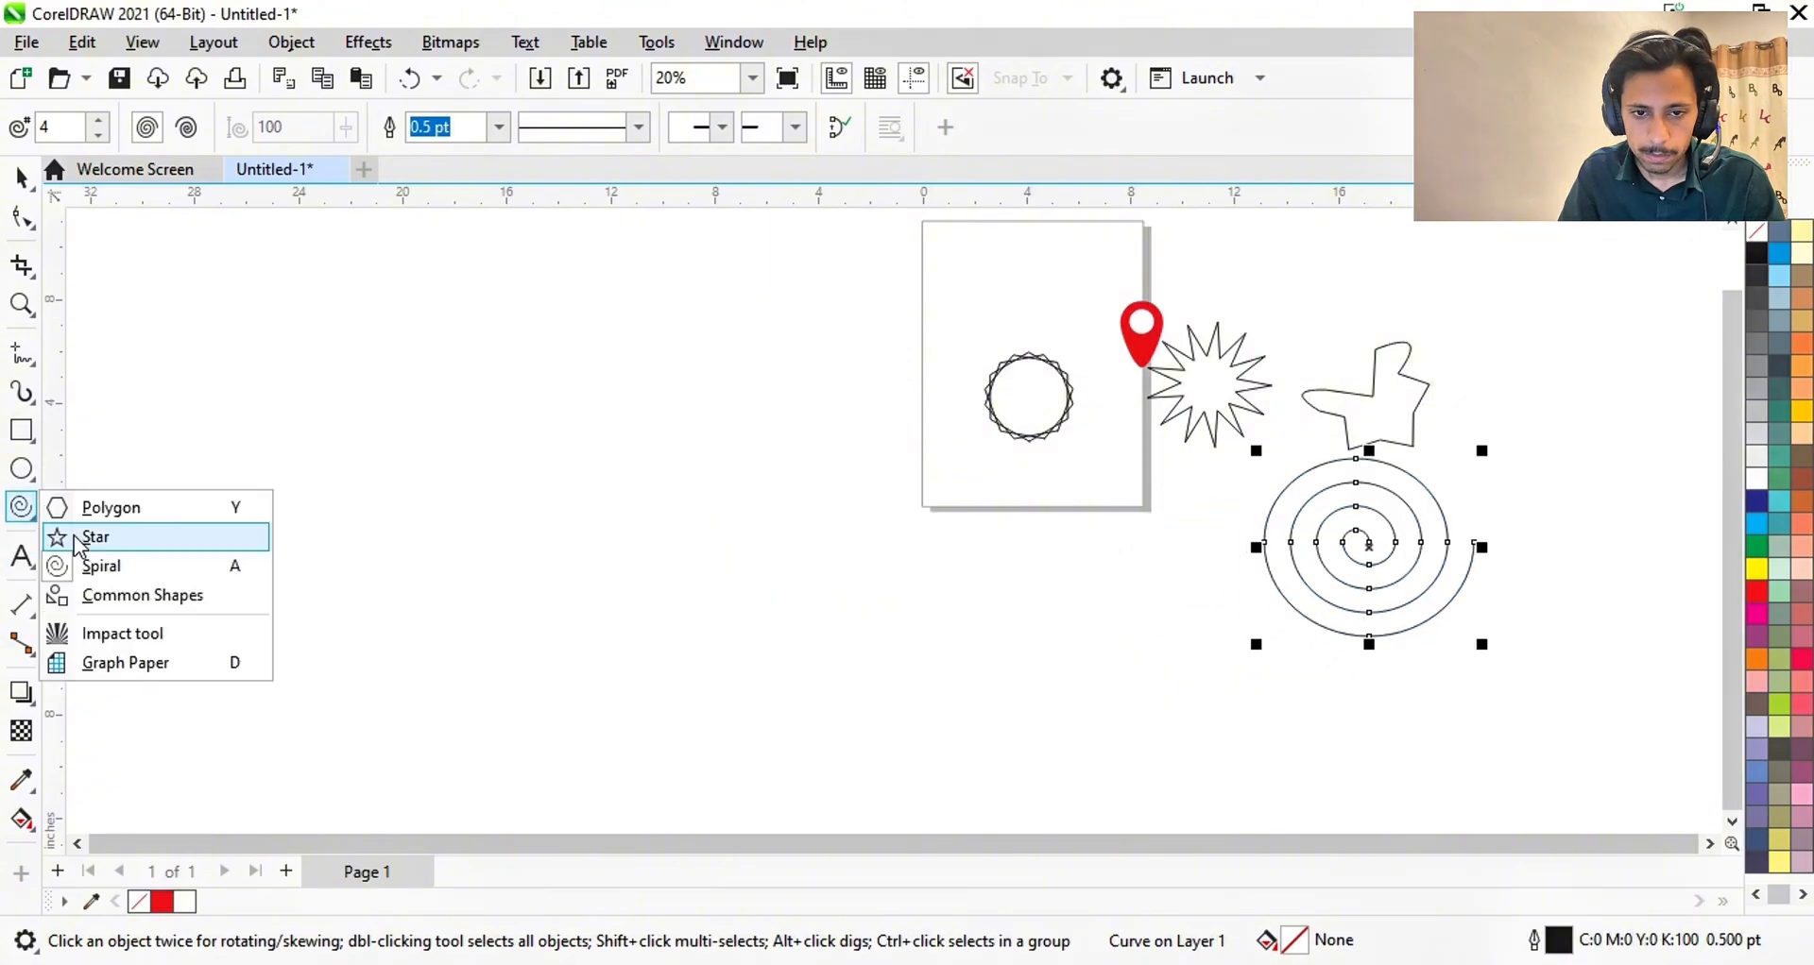
click(132, 597)
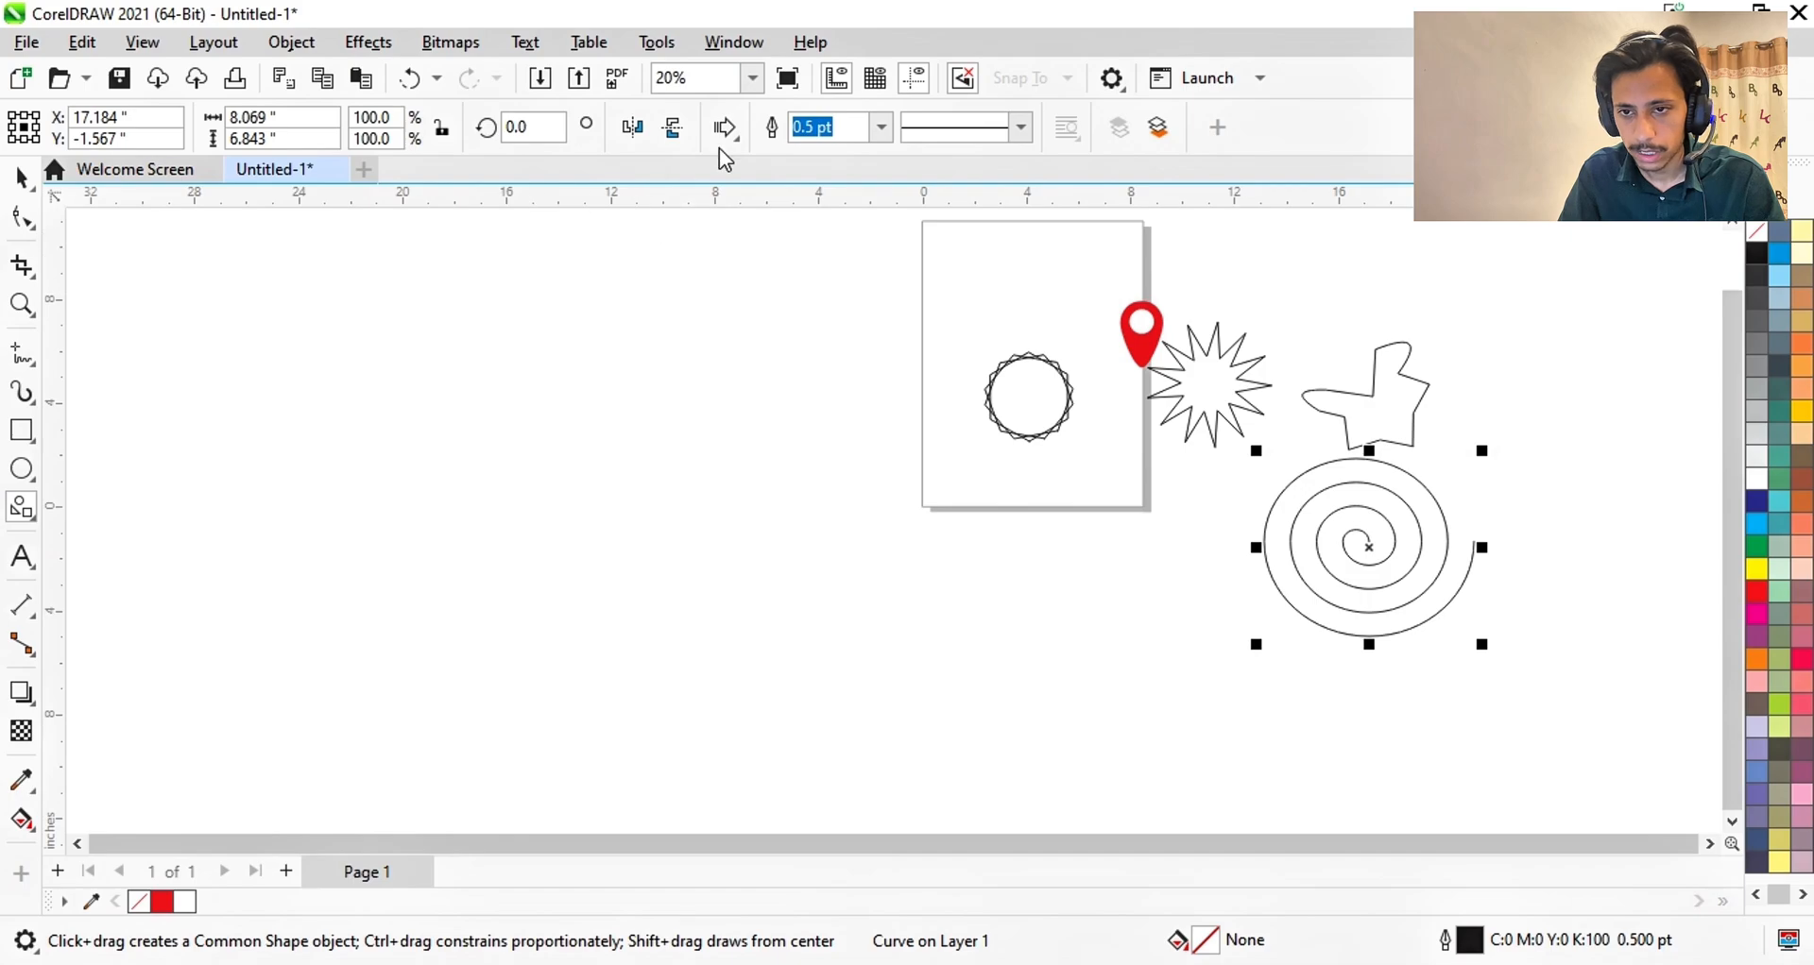
- Draw the barred right-pointing arrow common shape, about 7.967 by 6.69 inches, left of the page
click(30, 518)
click(5, 525)
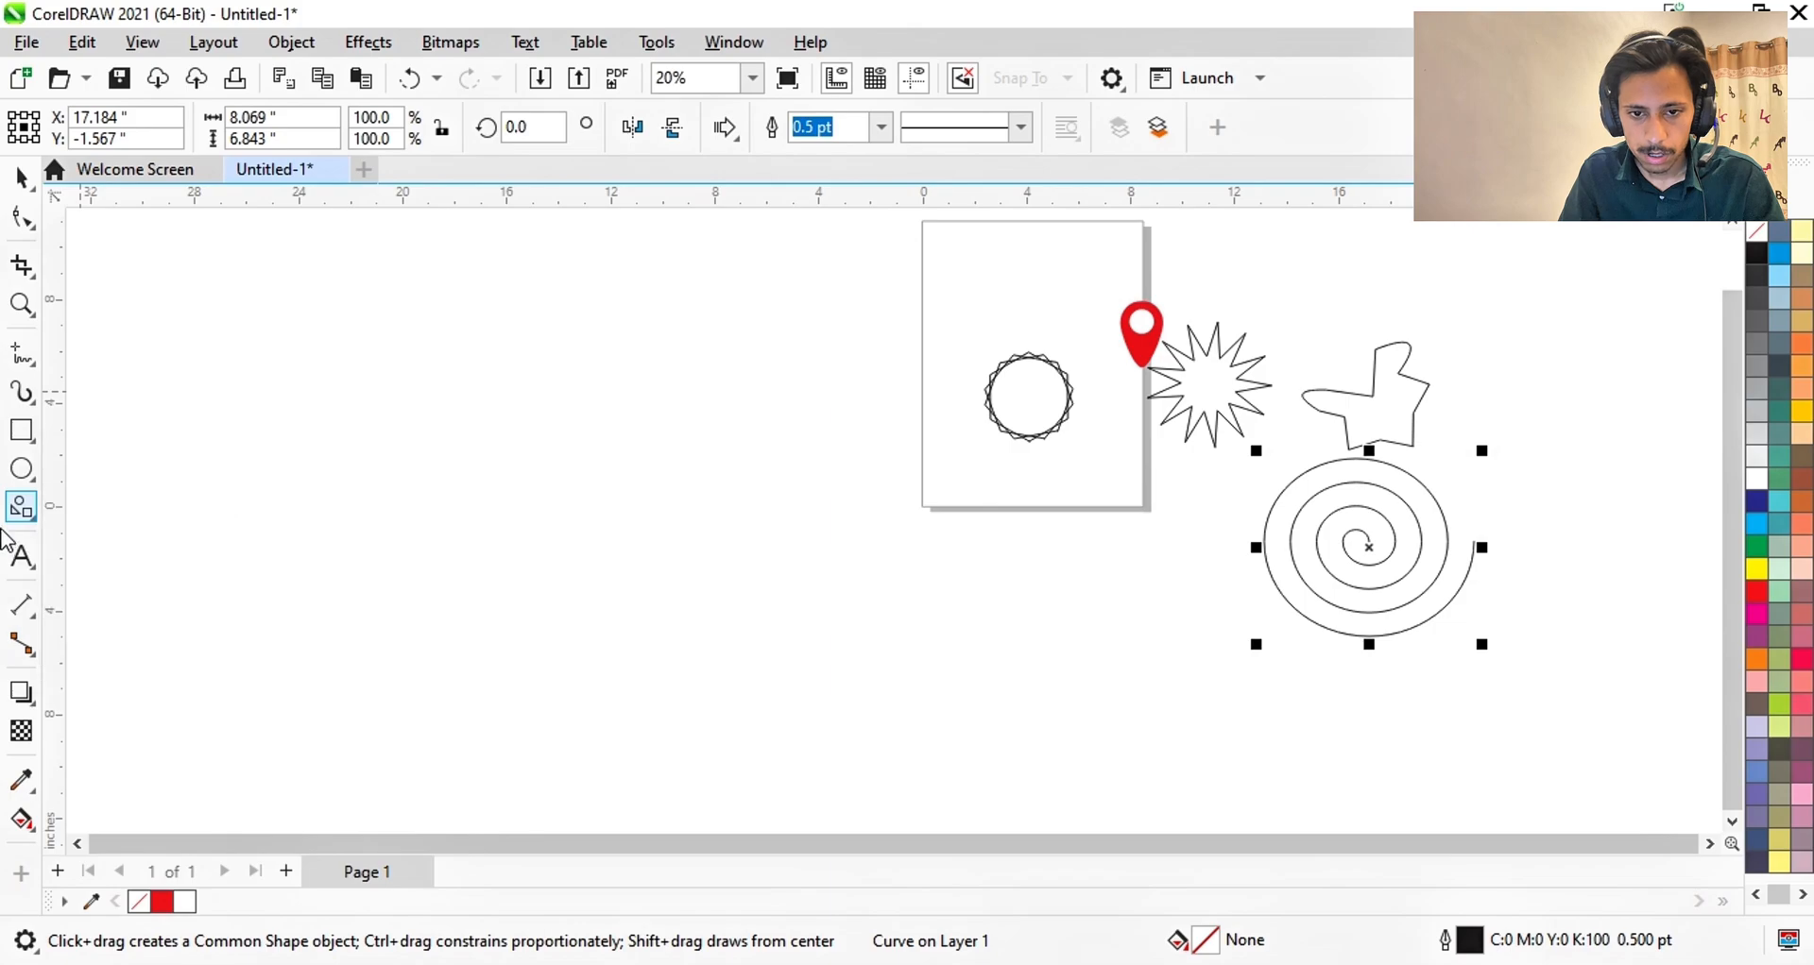
click(735, 144)
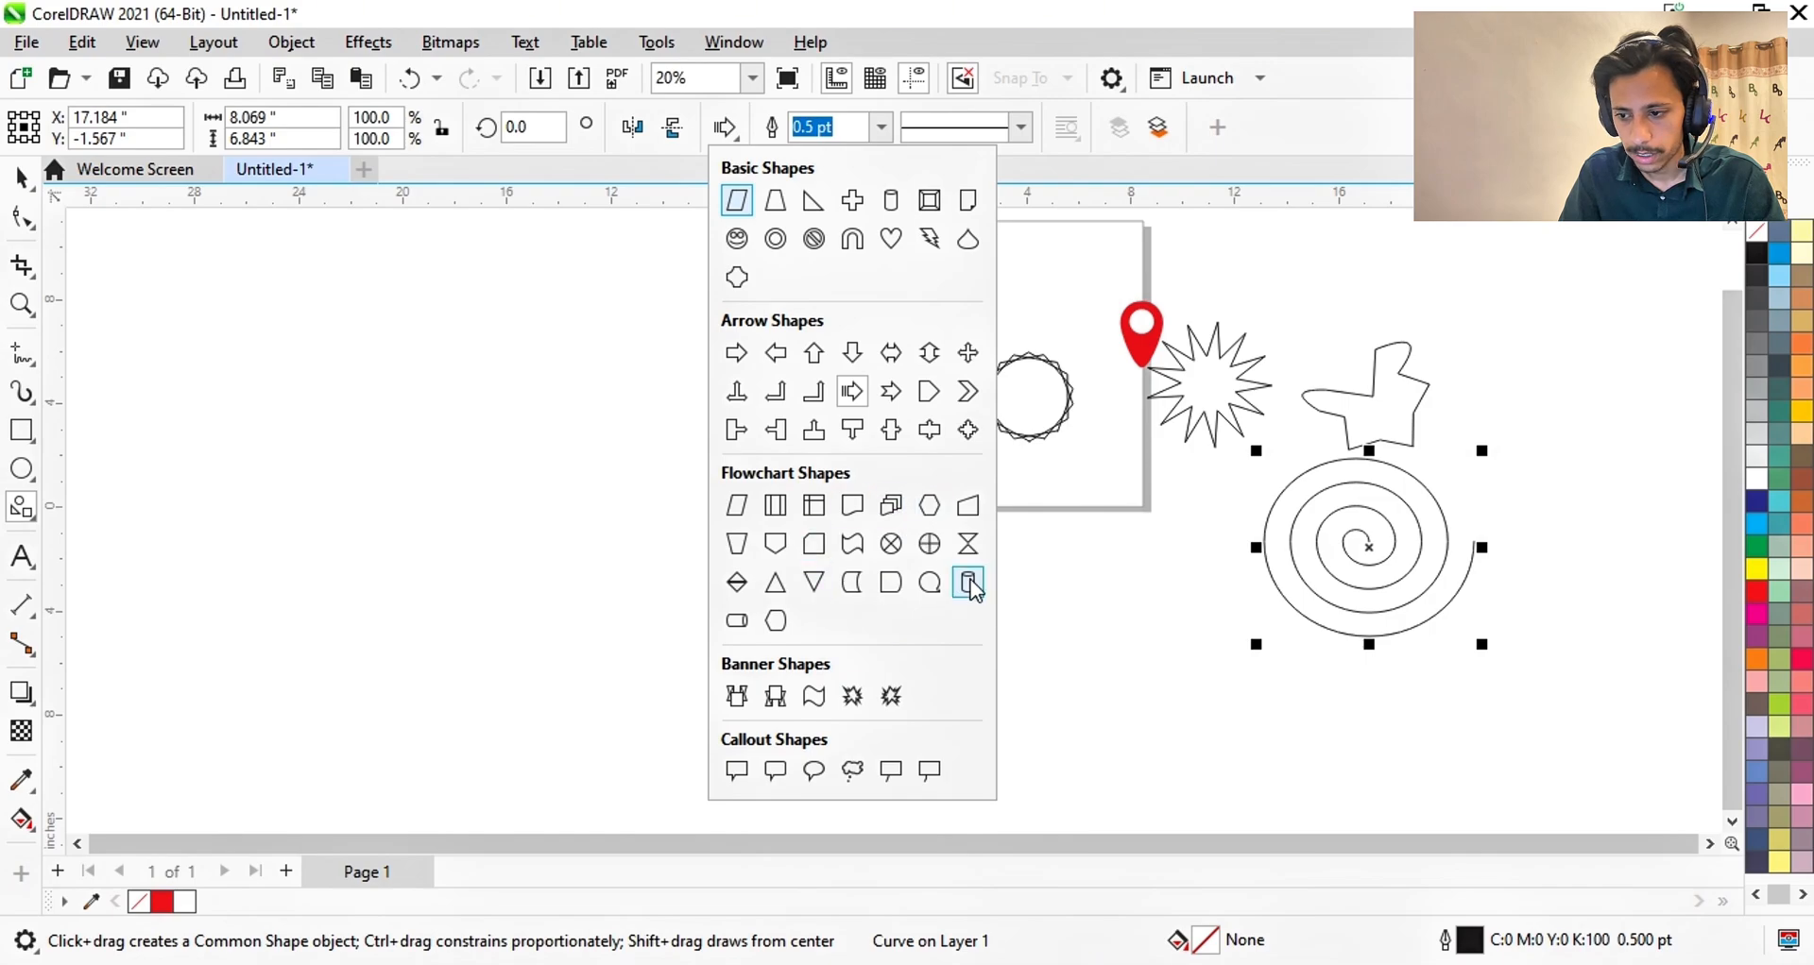
click(526, 458)
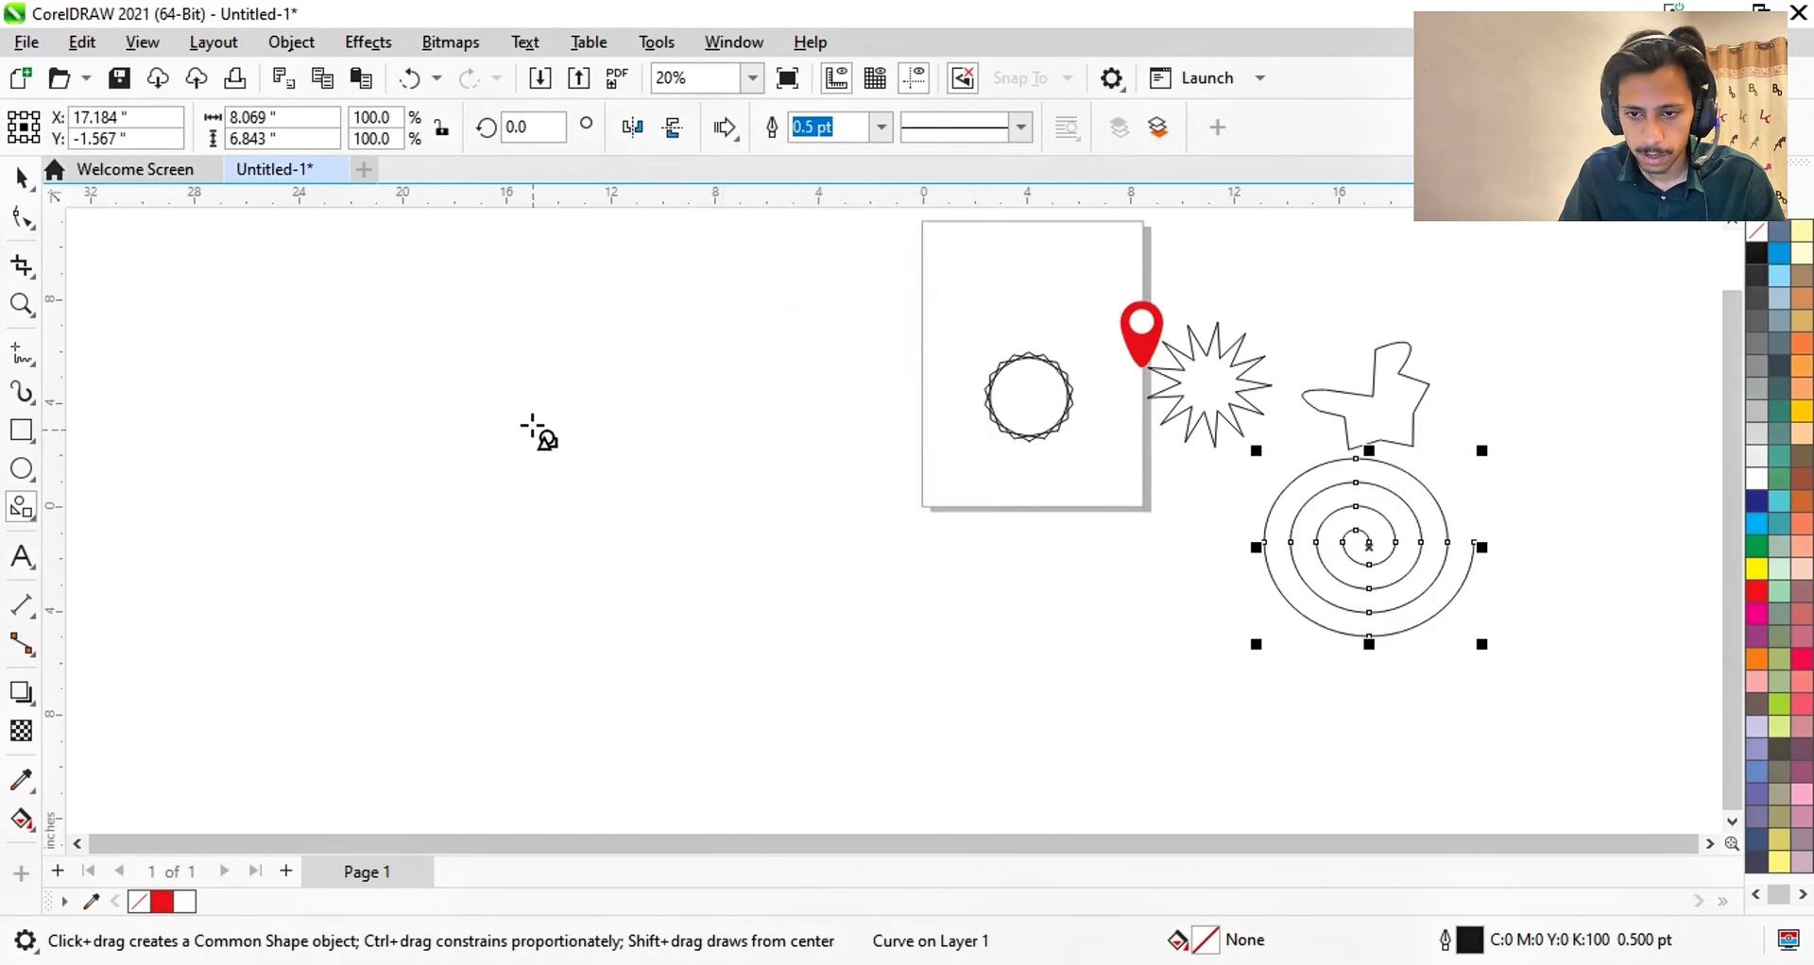
drag(510, 395, 733, 584)
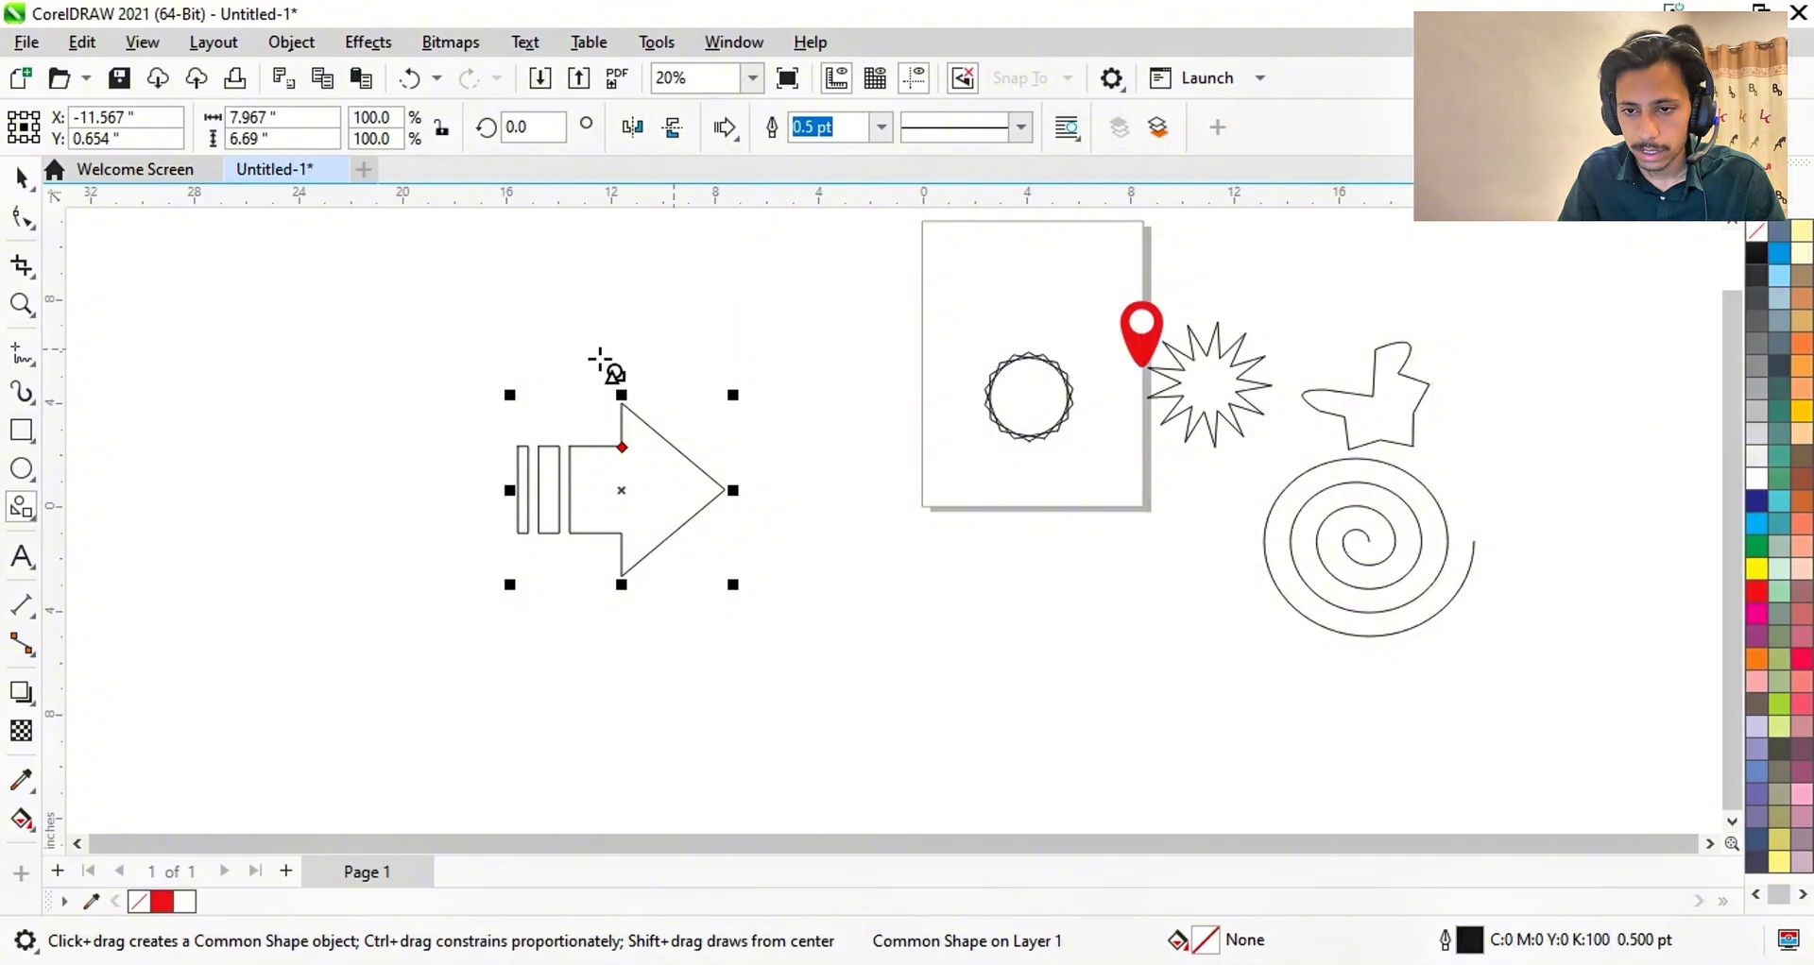